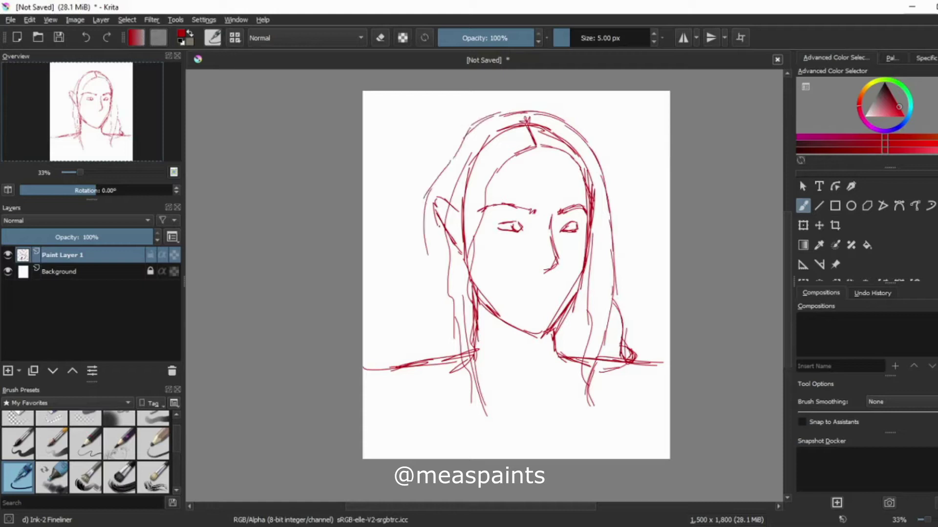
# - Lower the sketch layer's opacity to 47% and add a new paint layer beneath it
pyautogui.moveTo(78, 237); pyautogui.dragTo(58, 237)
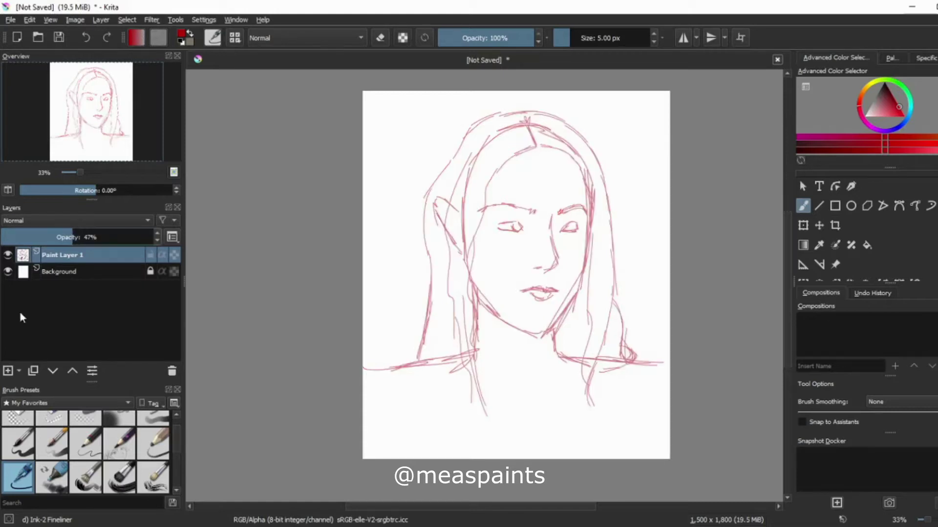
pyautogui.click(7, 370)
pyautogui.click(53, 371)
# - Block in the skin in light grey and the hair in dark grey with the Bristles-3 Large Smooth brush at 110 px
pyautogui.click(119, 477)
pyautogui.moveTo(874, 110); pyautogui.dragTo(862, 115)
pyautogui.moveTo(493, 303)
pyautogui.mouseDown()
pyautogui.moveTo(575, 205)
pyautogui.moveTo(501, 178)
pyautogui.moveTo(548, 313)
pyautogui.moveTo(441, 373)
pyautogui.moveTo(521, 425)
pyautogui.moveTo(591, 387)
pyautogui.mouseUp()
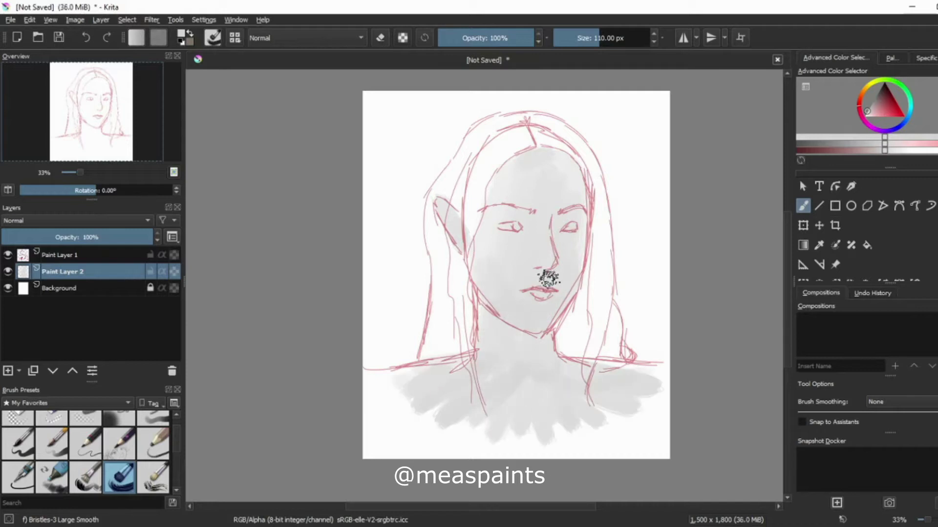
pyautogui.click(879, 91)
pyautogui.moveTo(524, 143)
pyautogui.mouseDown()
pyautogui.moveTo(460, 240)
pyautogui.moveTo(484, 320)
pyautogui.moveTo(503, 140)
pyautogui.moveTo(445, 188)
pyautogui.moveTo(444, 314)
pyautogui.moveTo(535, 165)
pyautogui.moveTo(571, 144)
pyautogui.moveTo(572, 348)
pyautogui.moveTo(611, 304)
pyautogui.moveTo(608, 271)
pyautogui.moveTo(582, 280)
pyautogui.moveTo(609, 241)
pyautogui.moveTo(581, 137)
pyautogui.moveTo(524, 142)
pyautogui.mouseUp()
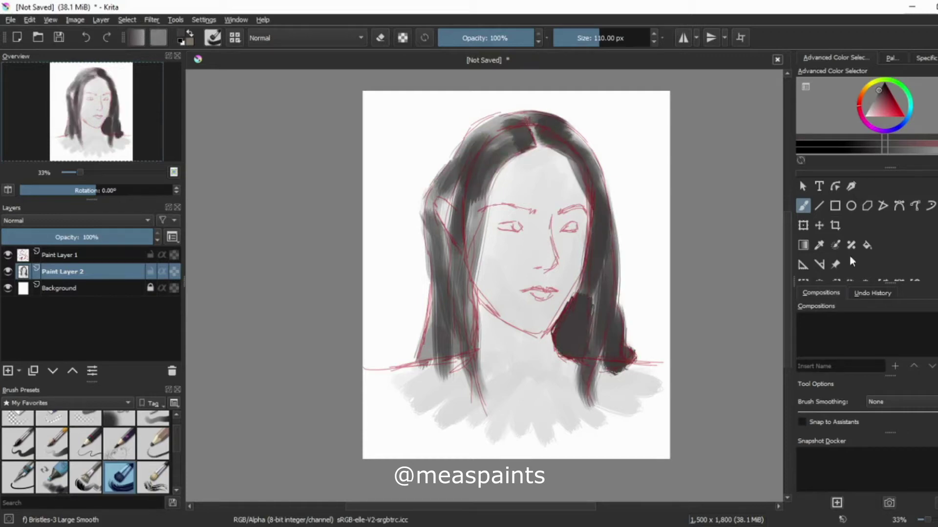
# - On Paint Layer 1, redraw the left eye's lids, iris and crease in blue with the 8 px Pencil-2 brush
pyautogui.scroll(5, 489, 244)
pyautogui.click(58, 255)
pyautogui.click(18, 444)
pyautogui.click(119, 444)
pyautogui.moveTo(416, 215)
pyautogui.mouseDown()
pyautogui.moveTo(525, 196)
pyautogui.moveTo(581, 244)
pyautogui.moveTo(483, 207)
pyautogui.mouseUp()
pyautogui.moveTo(503, 208)
pyautogui.mouseDown()
pyautogui.moveTo(543, 254)
pyautogui.moveTo(522, 252)
pyautogui.mouseUp()
pyautogui.moveTo(417, 225)
pyautogui.mouseDown()
pyautogui.moveTo(473, 262)
pyautogui.moveTo(589, 262)
pyautogui.mouseUp()
pyautogui.moveTo(521, 265); pyautogui.dragTo(594, 264)
pyautogui.moveTo(406, 200)
pyautogui.mouseDown()
pyautogui.moveTo(561, 186)
pyautogui.moveTo(586, 224)
pyautogui.mouseUp()
pyautogui.moveTo(516, 165)
pyautogui.mouseDown()
pyautogui.moveTo(412, 193)
pyautogui.moveTo(574, 212)
pyautogui.mouseUp()
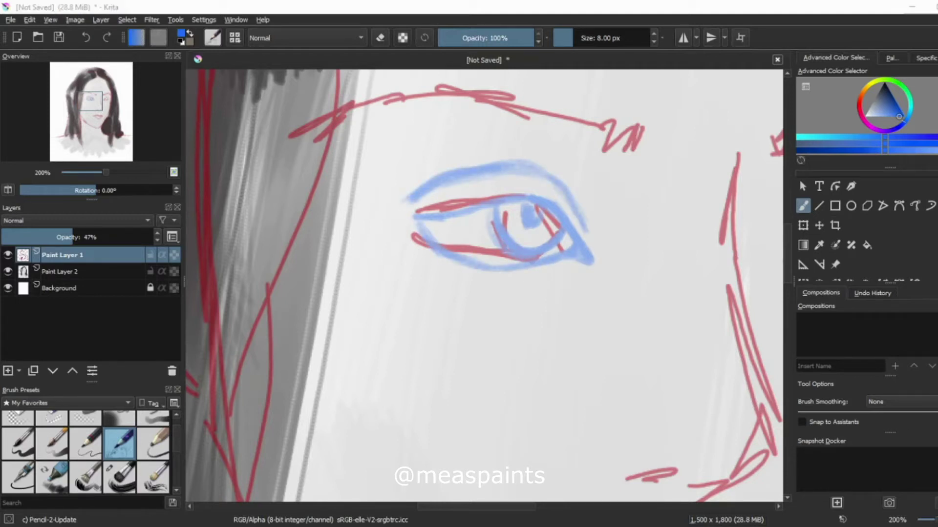
# - Sketch the left eyebrow's shape in blue over the red brow line
pyautogui.moveTo(352, 110)
pyautogui.mouseDown()
pyautogui.moveTo(484, 113)
pyautogui.moveTo(600, 142)
pyautogui.mouseUp()
pyautogui.moveTo(366, 97); pyautogui.dragTo(432, 86)
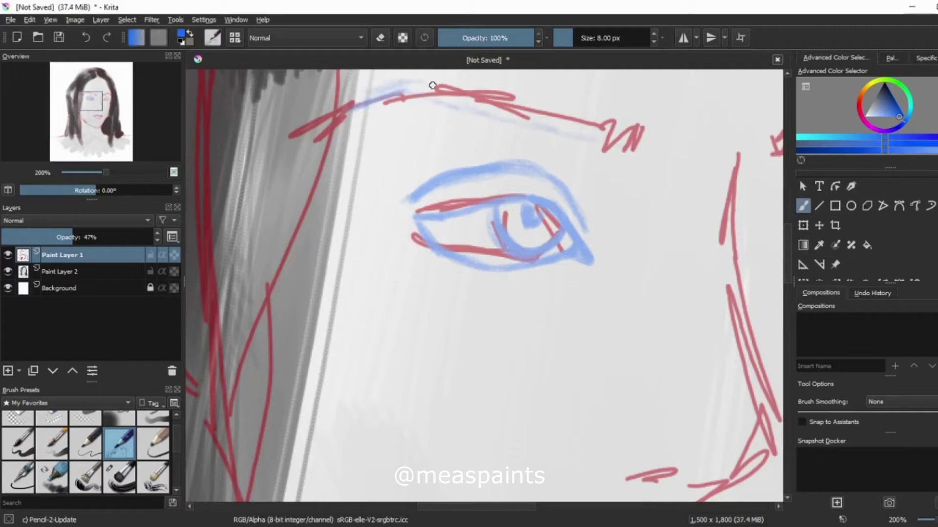
pyautogui.moveTo(364, 103); pyautogui.dragTo(604, 139)
# - Sketch the nose bridge, its side line and the nostrils in blue
pyautogui.moveTo(661, 209); pyautogui.dragTo(683, 325)
pyautogui.hscroll(4, 693, 381)
pyautogui.moveTo(562, 155)
pyautogui.mouseDown()
pyautogui.moveTo(550, 226)
pyautogui.moveTo(578, 405)
pyautogui.mouseUp()
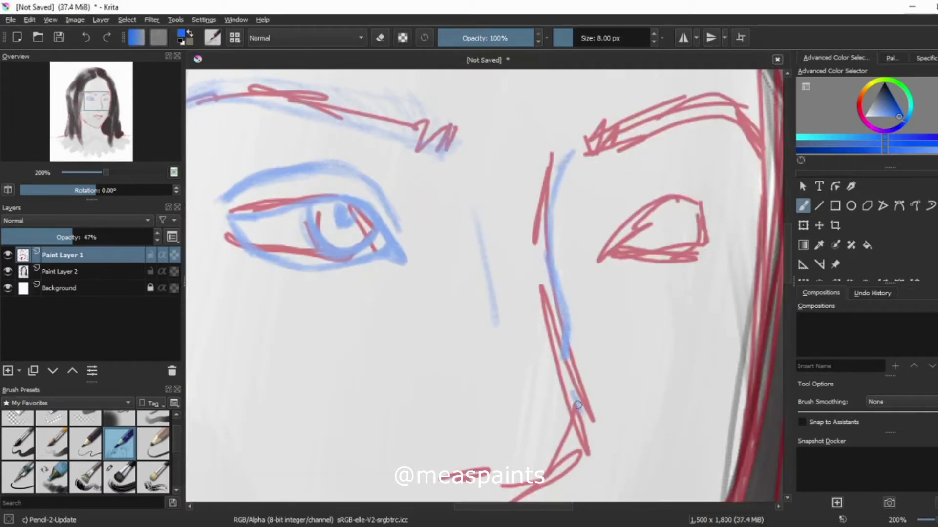
pyautogui.scroll(-3, 578, 405)
pyautogui.moveTo(465, 351); pyautogui.dragTo(504, 341)
# - Redraw the right eye's lids, iris and pupil in blue over the red sketch
pyautogui.scroll(3, 440, 343)
pyautogui.moveTo(585, 292); pyautogui.dragTo(641, 238)
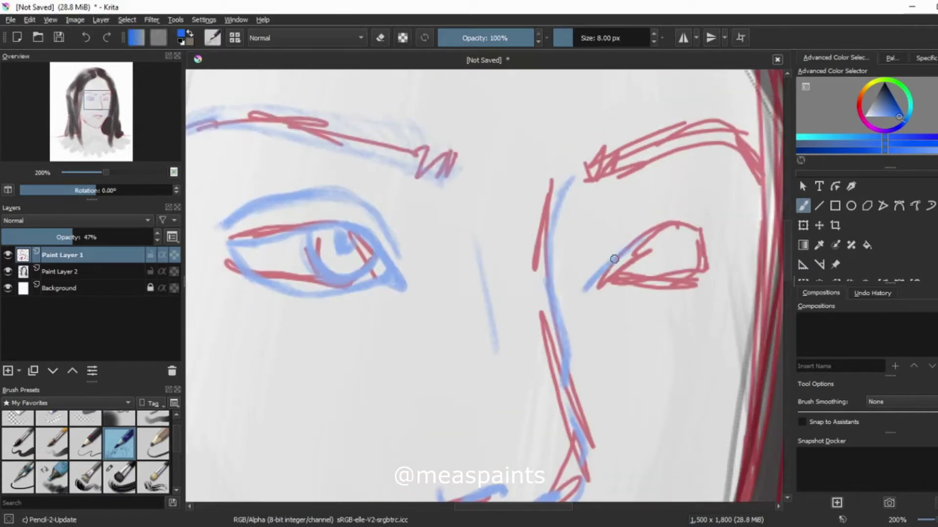
pyautogui.moveTo(588, 293); pyautogui.dragTo(712, 287)
pyautogui.moveTo(643, 240); pyautogui.dragTo(714, 246)
pyautogui.moveTo(592, 266)
pyautogui.mouseDown()
pyautogui.moveTo(691, 216)
pyautogui.moveTo(690, 272)
pyautogui.moveTo(683, 241)
pyautogui.mouseUp()
pyautogui.moveTo(707, 282); pyautogui.dragTo(711, 252)
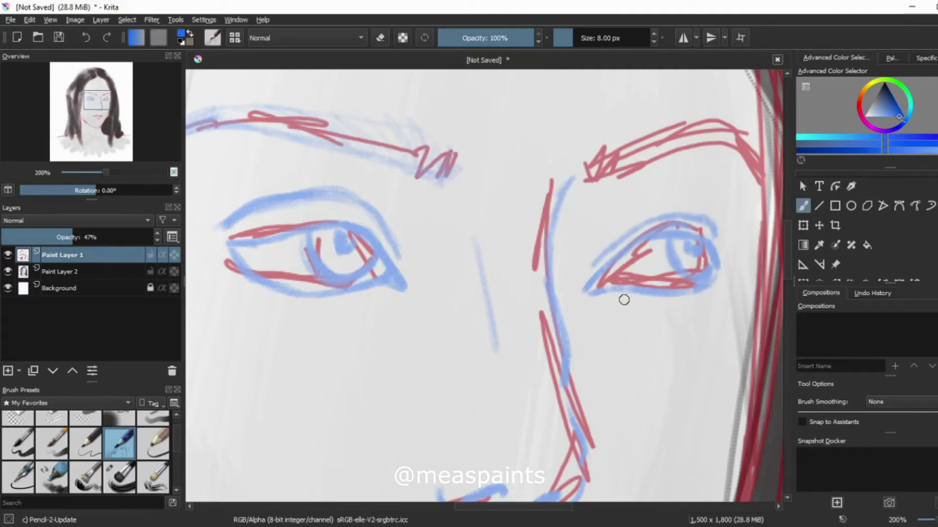
# - On Paint Layer 2, draw the left eye's upper lash line and outer lashes in dark grey with the Bristles-3 brush at 4.12 px
pyautogui.scroll(-4, 624, 300)
pyautogui.press('pagedown')
pyautogui.press('/')
pyautogui.scroll(6, 544, 283)
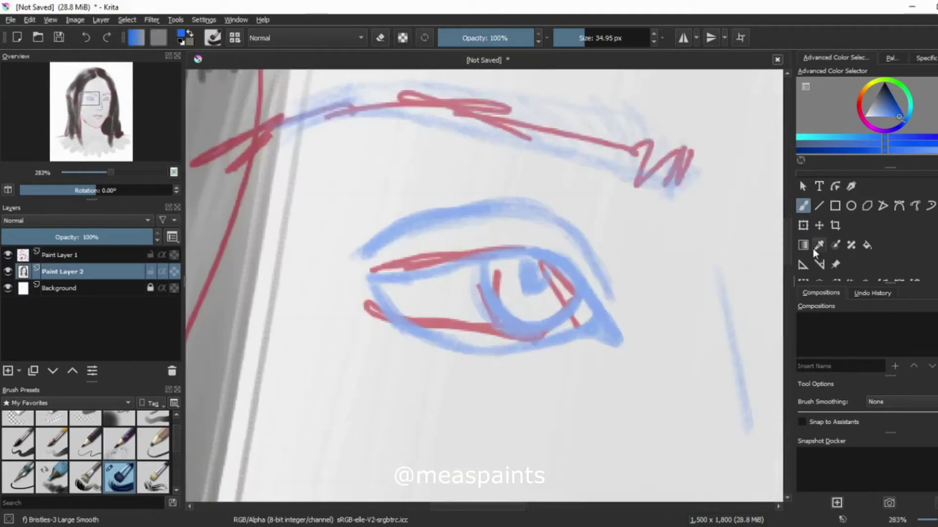
pyautogui.press('[')
pyautogui.press('[')
pyautogui.press('[')
pyautogui.press('[')
pyautogui.press('[')
pyautogui.press('d')
pyautogui.press('[')
pyautogui.moveTo(368, 281); pyautogui.dragTo(532, 252)
pyautogui.moveTo(391, 286); pyautogui.dragTo(379, 293)
pyautogui.moveTo(427, 277); pyautogui.dragTo(413, 293)
# - Extend the left eye's upper lid line to the inner corner and outline the lower lid
pyautogui.moveTo(506, 247); pyautogui.dragTo(561, 253)
pyautogui.moveTo(540, 261); pyautogui.dragTo(613, 337)
pyautogui.moveTo(559, 252); pyautogui.dragTo(551, 259)
pyautogui.moveTo(410, 327); pyautogui.dragTo(606, 339)
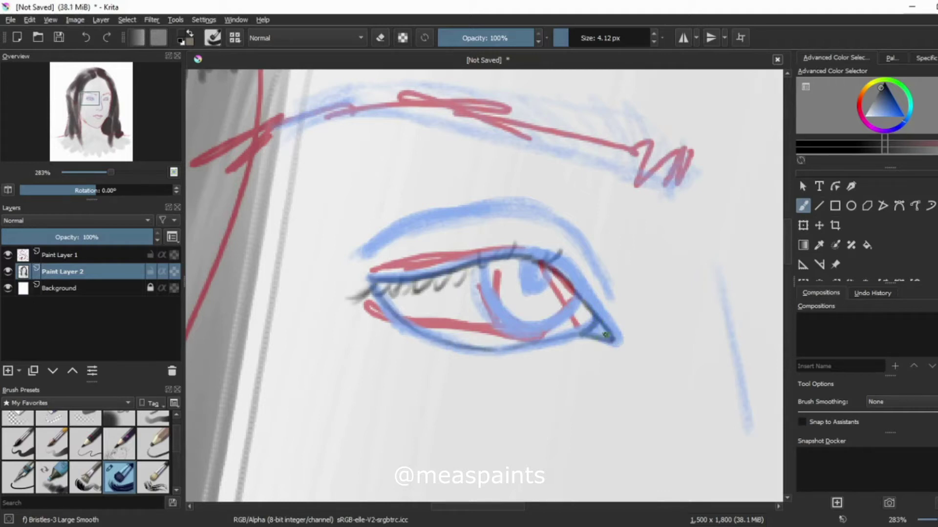
# - Add lashes along the left eye's upper lid and darken the outer curve of the lower lid
pyautogui.moveTo(522, 260); pyautogui.dragTo(533, 237)
pyautogui.moveTo(562, 264)
pyautogui.mouseDown()
pyautogui.moveTo(579, 276)
pyautogui.moveTo(564, 229)
pyautogui.mouseUp()
pyautogui.moveTo(574, 281); pyautogui.dragTo(591, 274)
pyautogui.moveTo(488, 259)
pyautogui.mouseDown()
pyautogui.moveTo(484, 244)
pyautogui.moveTo(464, 247)
pyautogui.mouseUp()
pyautogui.moveTo(435, 266); pyautogui.dragTo(430, 254)
pyautogui.moveTo(386, 293); pyautogui.dragTo(445, 340)
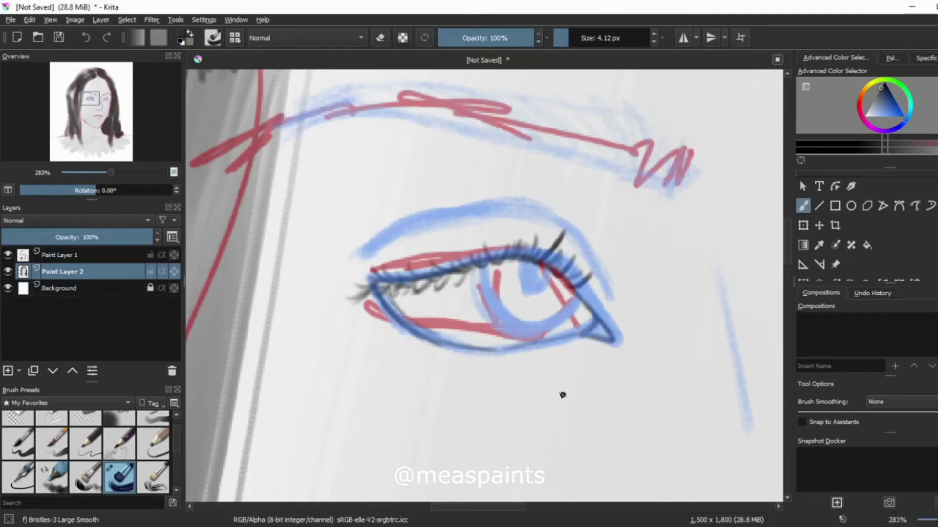
# - Hide the sketch layer and outline the left eye's iris in dark grey
pyautogui.click(8, 254)
pyautogui.moveTo(495, 315)
pyautogui.mouseDown()
pyautogui.moveTo(492, 263)
pyautogui.moveTo(576, 304)
pyautogui.mouseUp()
pyautogui.moveTo(488, 268); pyautogui.dragTo(578, 302)
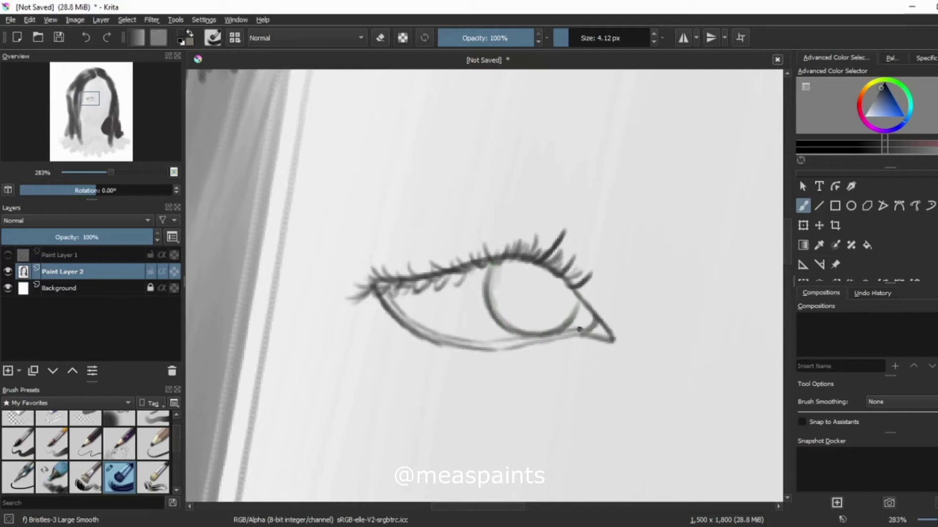
# - Draw the upper eyelid crease over the left eye down to the inner corner
pyautogui.moveTo(365, 264); pyautogui.dragTo(491, 227)
pyautogui.moveTo(381, 256)
pyautogui.mouseDown()
pyautogui.moveTo(486, 218)
pyautogui.moveTo(556, 236)
pyautogui.mouseUp()
pyautogui.moveTo(581, 274); pyautogui.dragTo(561, 234)
# - Fill in the left eye's pupil and thicken the dark ring around the iris
pyautogui.moveTo(540, 271); pyautogui.dragTo(532, 294)
pyautogui.moveTo(491, 261)
pyautogui.mouseDown()
pyautogui.moveTo(490, 308)
pyautogui.moveTo(528, 338)
pyautogui.mouseUp()
pyautogui.moveTo(581, 300); pyautogui.dragTo(564, 332)
pyautogui.moveTo(525, 273); pyautogui.dragTo(542, 298)
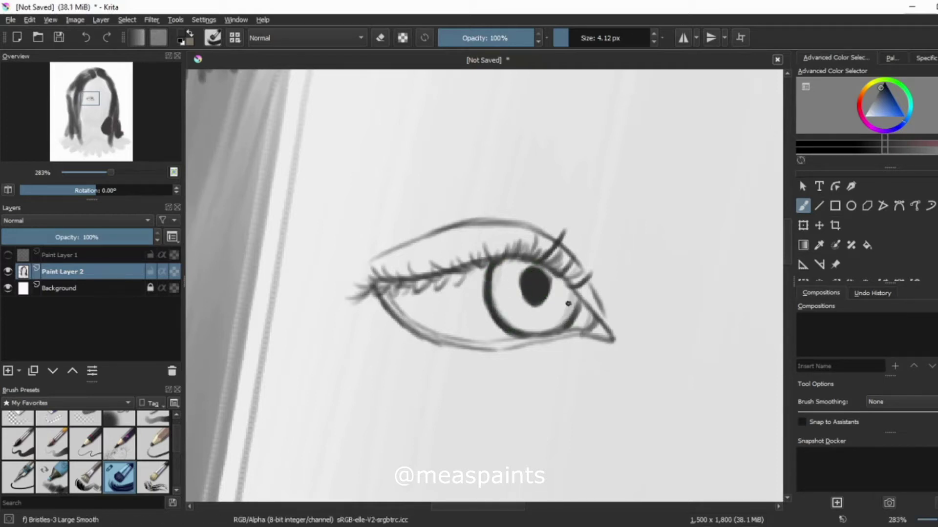
# - Shade the iris in grey tones, add a light highlight near its upper edge and blend the shading
pyautogui.moveTo(508, 264)
pyautogui.mouseDown()
pyautogui.moveTo(518, 317)
pyautogui.moveTo(562, 303)
pyautogui.moveTo(540, 323)
pyautogui.moveTo(527, 298)
pyautogui.mouseUp()
pyautogui.moveTo(537, 330); pyautogui.dragTo(576, 305)
pyautogui.click(880, 87)
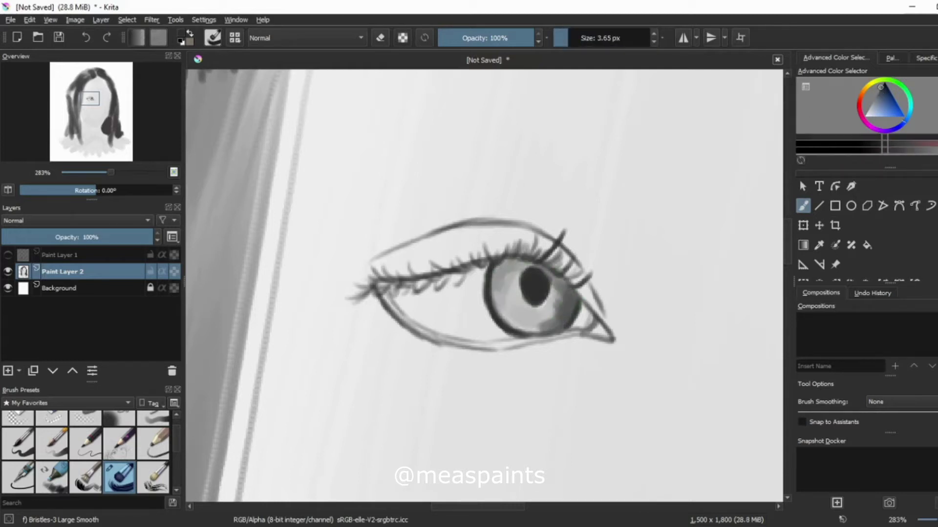
pyautogui.keyDown('ctrl'); pyautogui.click(546, 307); pyautogui.keyUp('ctrl')
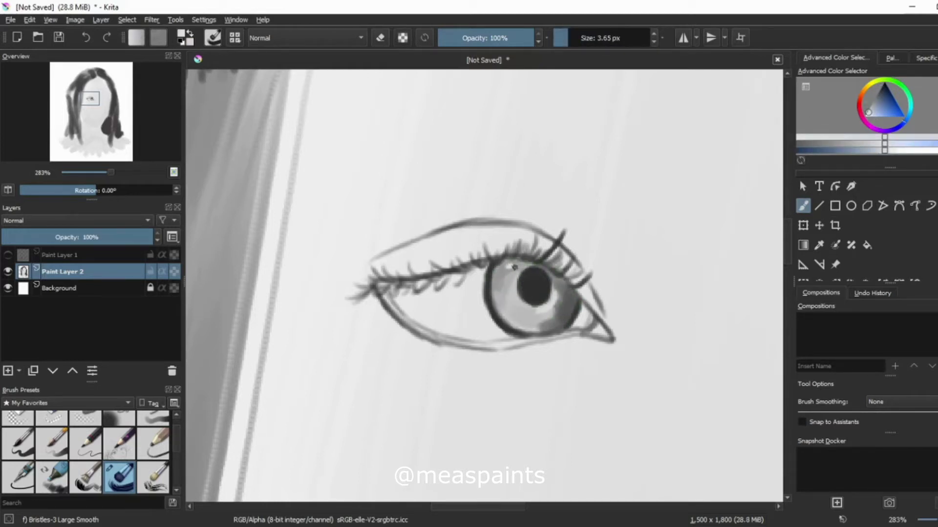
pyautogui.press('/')
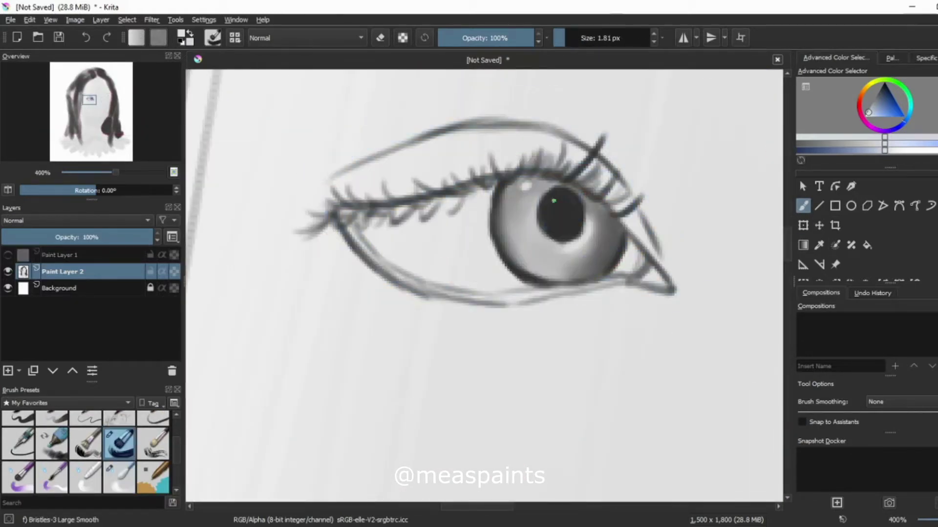
# - Deepen the left eye's upper lash line, iris edge and pupil in near-black with a 1.81 px brush
pyautogui.keyDown('ctrl'); pyautogui.click(554, 201); pyautogui.keyUp('ctrl')
pyautogui.moveTo(418, 193)
pyautogui.mouseDown()
pyautogui.moveTo(391, 185)
pyautogui.moveTo(410, 222)
pyautogui.mouseUp()
pyautogui.moveTo(347, 205)
pyautogui.mouseDown()
pyautogui.moveTo(510, 168)
pyautogui.moveTo(596, 201)
pyautogui.moveTo(659, 272)
pyautogui.mouseUp()
pyautogui.moveTo(492, 193); pyautogui.dragTo(505, 261)
pyautogui.moveTo(550, 190); pyautogui.dragTo(557, 234)
pyautogui.moveTo(576, 195); pyautogui.dragTo(572, 233)
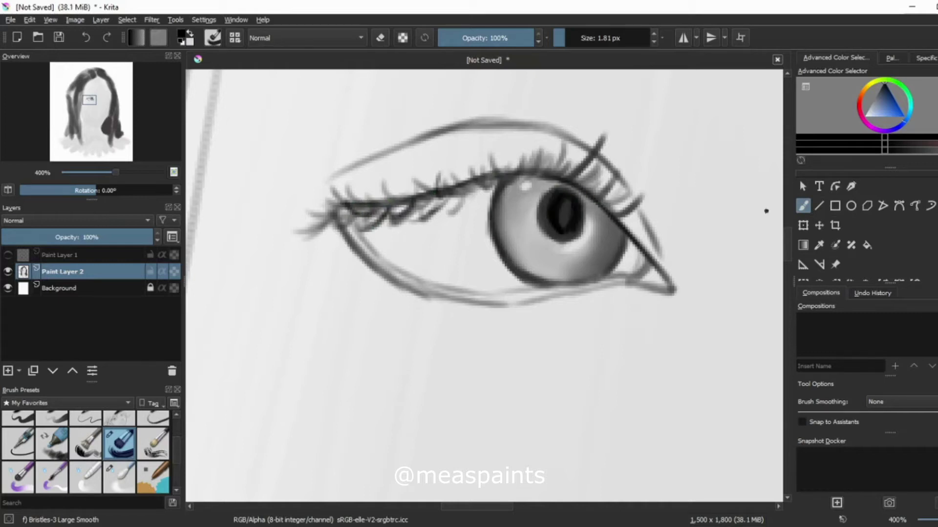
# - Add darker upper lashes to the left eye and strengthen the lower lid line
pyautogui.moveTo(342, 209)
pyautogui.mouseDown()
pyautogui.moveTo(293, 220)
pyautogui.moveTo(569, 140)
pyautogui.mouseUp()
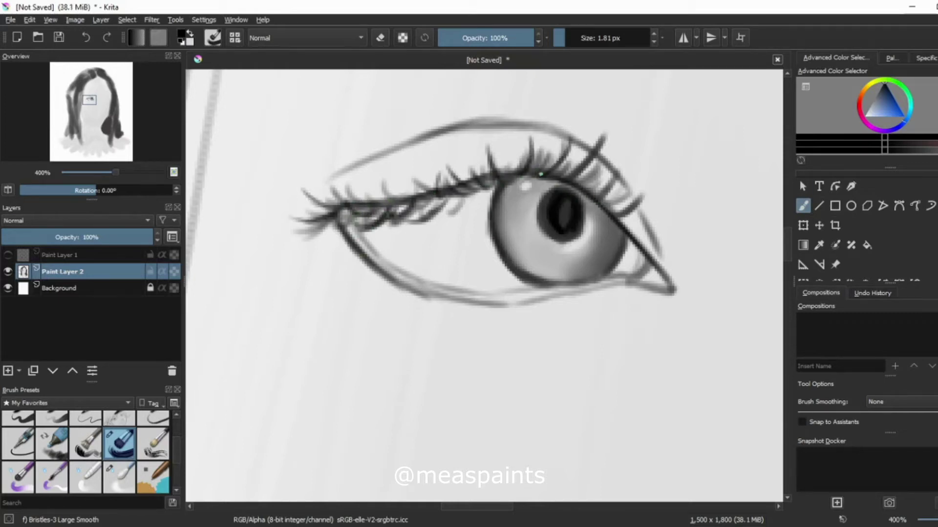
pyautogui.moveTo(559, 171); pyautogui.dragTo(601, 201)
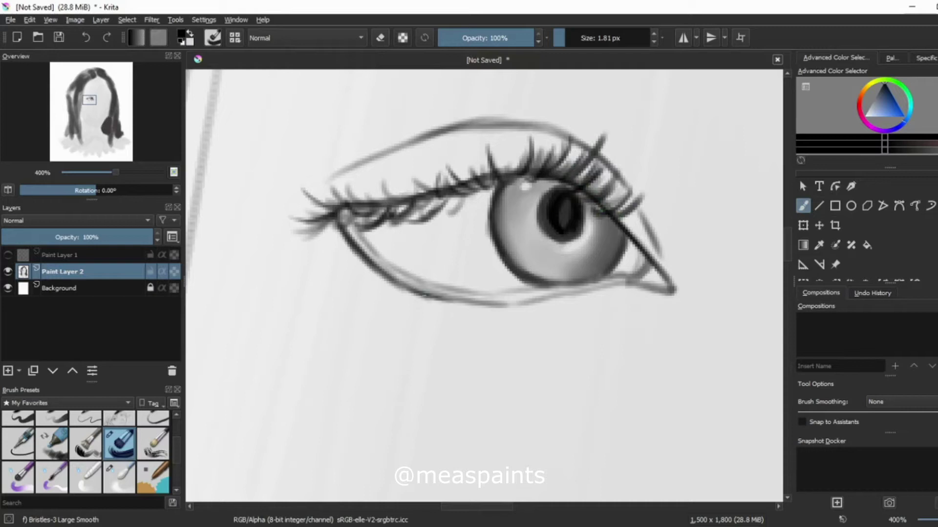
pyautogui.moveTo(455, 301); pyautogui.dragTo(416, 295)
pyautogui.moveTo(589, 289); pyautogui.dragTo(493, 308)
# - Draw short lower lashes along the left eye's lower lid
pyautogui.moveTo(380, 266); pyautogui.dragTo(408, 312)
pyautogui.moveTo(452, 303); pyautogui.dragTo(611, 313)
pyautogui.moveTo(479, 308); pyautogui.dragTo(476, 325)
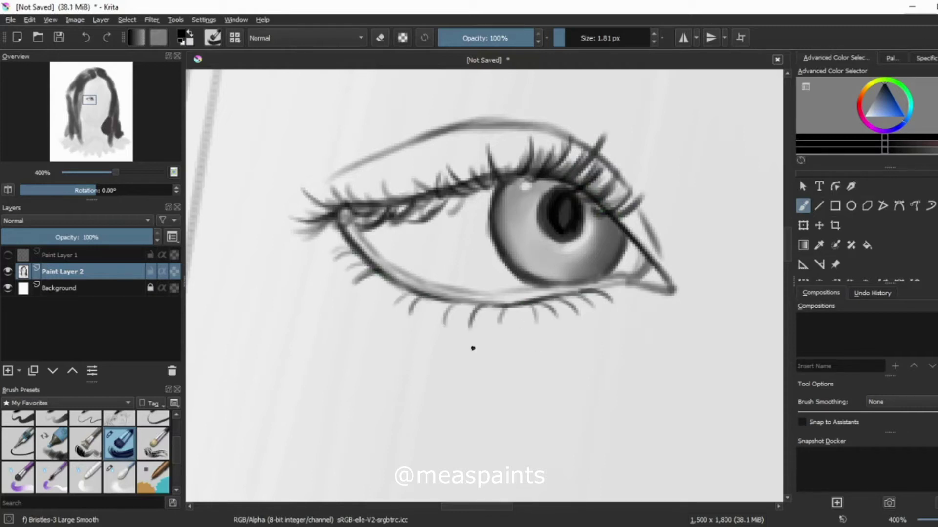
pyautogui.moveTo(391, 285); pyautogui.dragTo(381, 293)
# - Shade the white of the left eye with a sampled light grey at 8.64 px
pyautogui.scroll(-3, 442, 294)
pyautogui.press(']')
pyautogui.press(']')
pyautogui.press(']')
pyautogui.press(']')
pyautogui.keyDown('ctrl'); pyautogui.click(414, 275); pyautogui.keyUp('ctrl')
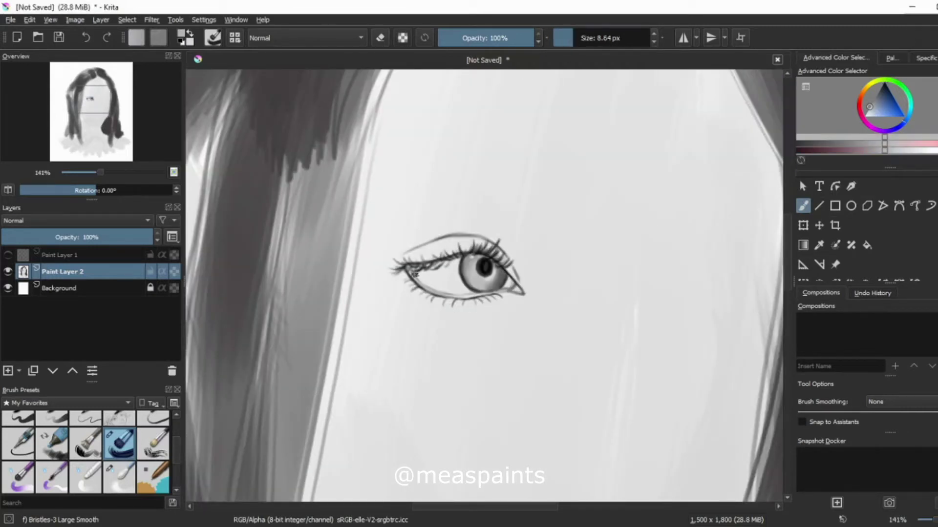
# - Shade the left eye's inner corner with sampled grey tones at 4.12 px
pyautogui.keyDown('ctrl'); pyautogui.click(516, 290); pyautogui.keyUp('ctrl')
pyautogui.press('[')
pyautogui.press('[')
pyautogui.press('[')
pyautogui.keyDown('ctrl'); pyautogui.click(518, 290); pyautogui.keyUp('ctrl')
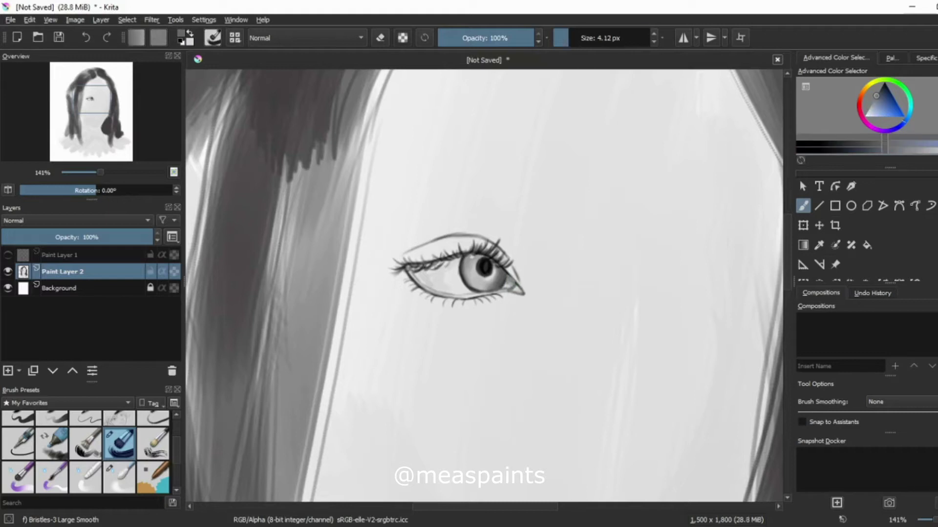
pyautogui.keyDown('ctrl'); pyautogui.click(514, 280); pyautogui.keyUp('ctrl')
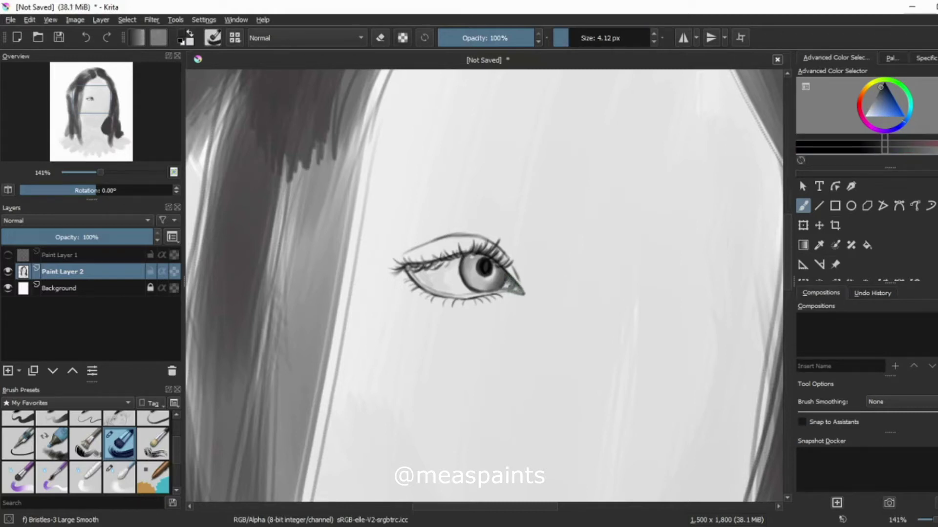
# - Blend the shading at the left eye's inner corner and touch it up with a sampled tone
pyautogui.scroll(4, 490, 295)
pyautogui.press('/')
pyautogui.moveTo(499, 254); pyautogui.dragTo(607, 286)
pyautogui.moveTo(589, 185); pyautogui.dragTo(591, 258)
pyautogui.press('/')
pyautogui.keyDown('ctrl'); pyautogui.click(577, 273); pyautogui.keyUp('ctrl')
pyautogui.moveTo(513, 262); pyautogui.dragTo(623, 289)
# - Add white highlights along the left eye's lower waterline
pyautogui.press('x')
pyautogui.moveTo(473, 511); pyautogui.dragTo(450, 511)
pyautogui.press('/')
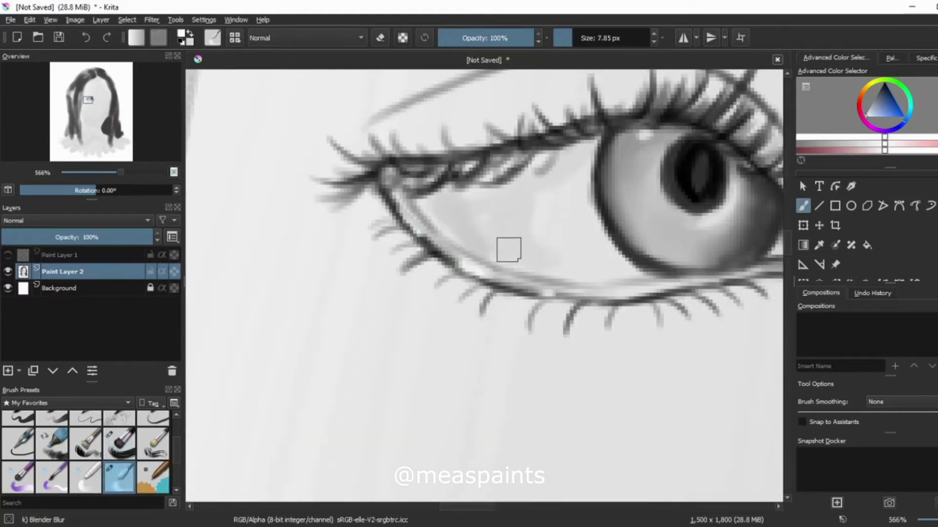
# - Shade the skin around the left eye and its upper lid in grey, and blend it smooth with Blender Blur
pyautogui.click(854, 140)
pyautogui.press('/')
pyautogui.scroll(-2, 611, 415)
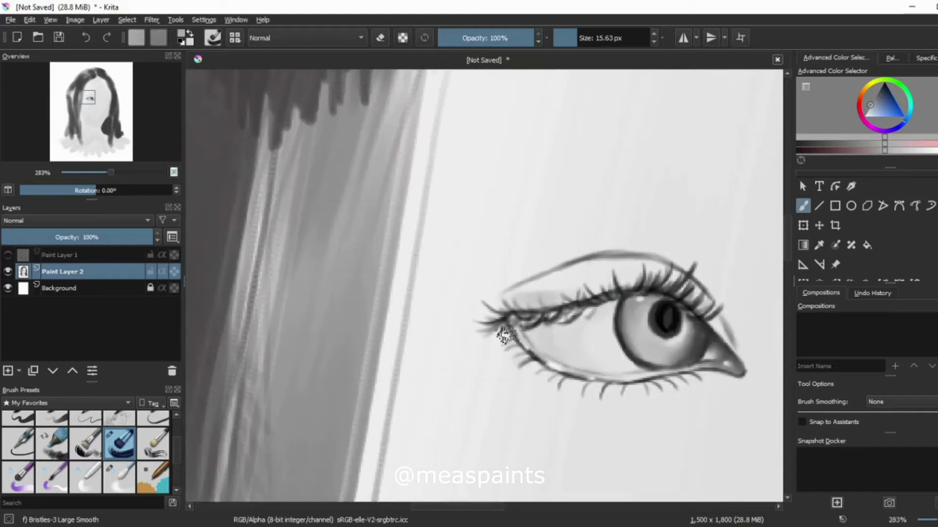
pyautogui.moveTo(512, 275)
pyautogui.mouseDown()
pyautogui.moveTo(465, 318)
pyautogui.moveTo(496, 387)
pyautogui.moveTo(722, 335)
pyautogui.moveTo(542, 312)
pyautogui.moveTo(594, 310)
pyautogui.moveTo(486, 205)
pyautogui.moveTo(479, 211)
pyautogui.mouseUp()
pyautogui.press('/')
pyautogui.moveTo(336, 271)
pyautogui.mouseDown()
pyautogui.moveTo(544, 308)
pyautogui.moveTo(586, 306)
pyautogui.moveTo(293, 337)
pyautogui.moveTo(434, 268)
pyautogui.mouseUp()
# - Add darker shadows at the left eye's crease, outer corner, lower lid and nose side, and blend them
pyautogui.click(882, 88)
pyautogui.press('/')
pyautogui.moveTo(324, 293); pyautogui.dragTo(372, 380)
pyautogui.moveTo(471, 264)
pyautogui.mouseDown()
pyautogui.moveTo(532, 293)
pyautogui.moveTo(557, 335)
pyautogui.mouseUp()
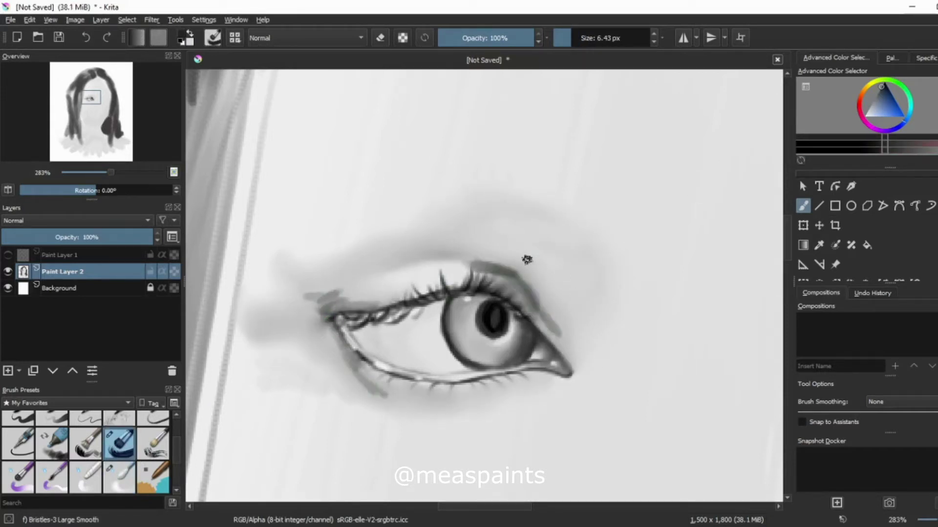
pyautogui.moveTo(574, 232); pyautogui.dragTo(576, 298)
pyautogui.press('/')
pyautogui.moveTo(332, 293); pyautogui.dragTo(570, 243)
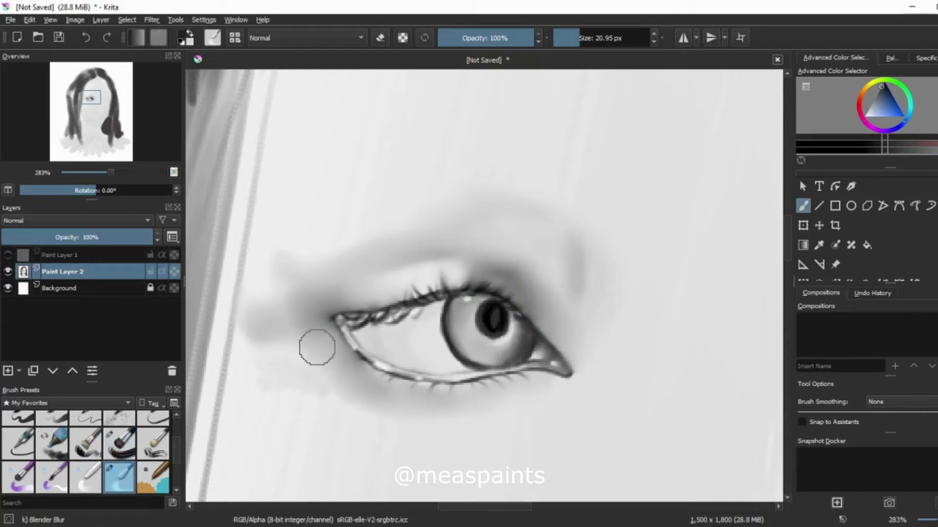
# - Redraw the left eye's eyelid crease as a thin dark line at 2.44 px
pyautogui.press('/')
pyautogui.moveTo(336, 291); pyautogui.dragTo(452, 261)
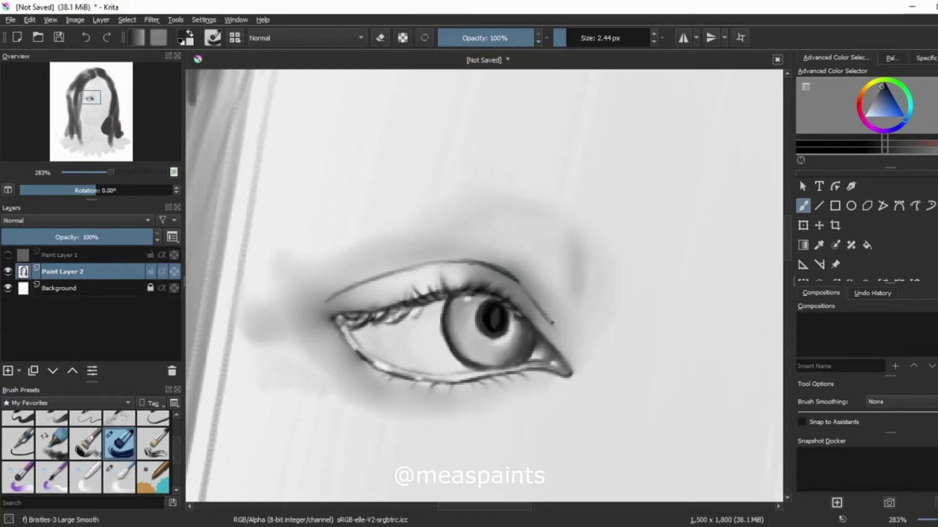
pyautogui.press('/')
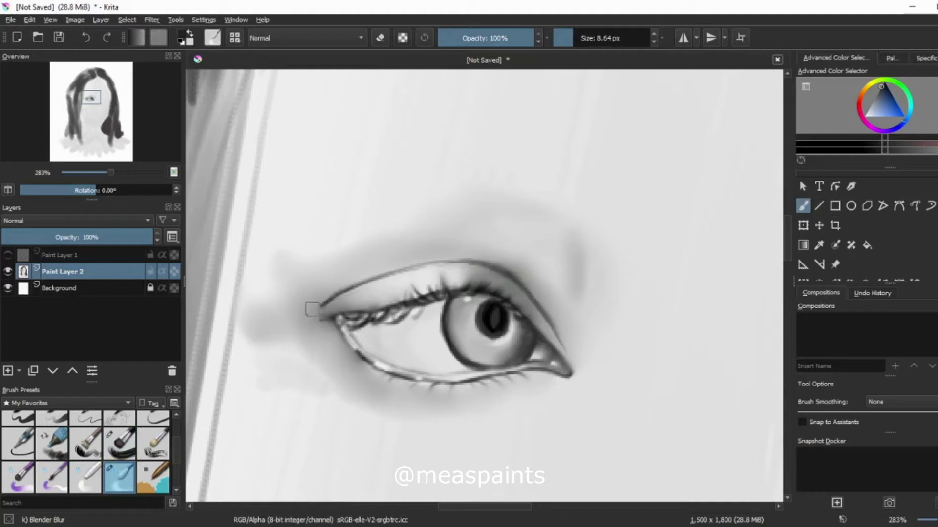
# - Deepen the shadows along the left eye's crease, outer corner and lower lid, and blend them at 8.64 px
pyautogui.press('/')
pyautogui.moveTo(337, 308); pyautogui.dragTo(464, 266)
pyautogui.moveTo(313, 288); pyautogui.dragTo(359, 366)
pyautogui.moveTo(562, 376); pyautogui.dragTo(496, 389)
pyautogui.press('/')
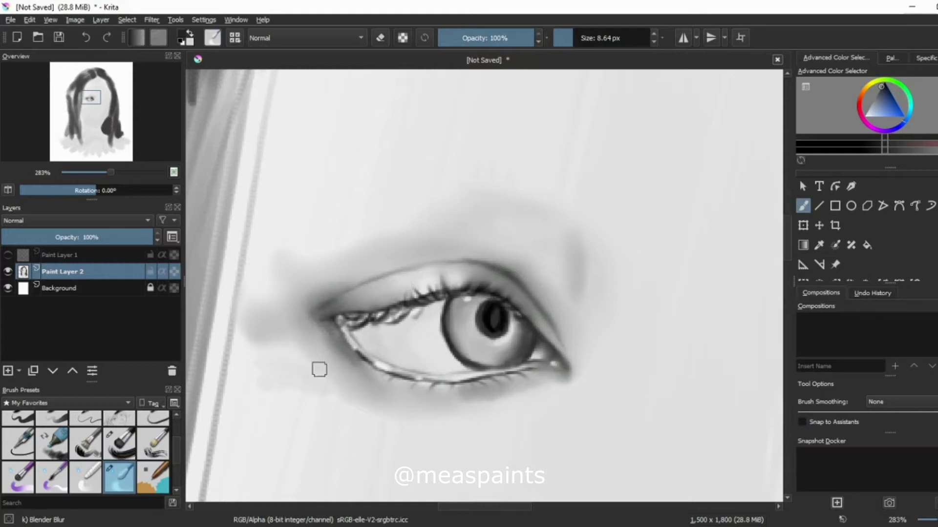
# - Shade the face contour and right eye socket in grey at 59.79 px using the sketch as guide, and blend with the sketch hidden
pyautogui.press('/')
pyautogui.press('-')
pyautogui.press('-')
pyautogui.click(8, 255)
pyautogui.press('-')
pyautogui.press('-')
pyautogui.moveTo(645, 391)
pyautogui.mouseDown()
pyautogui.moveTo(655, 309)
pyautogui.moveTo(634, 279)
pyautogui.mouseUp()
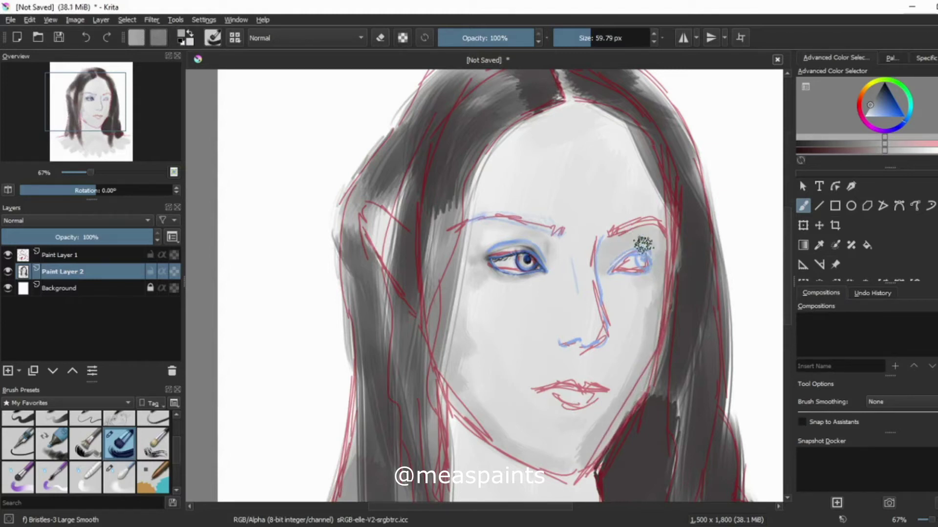
pyautogui.hotkey('ctrl', 'h')
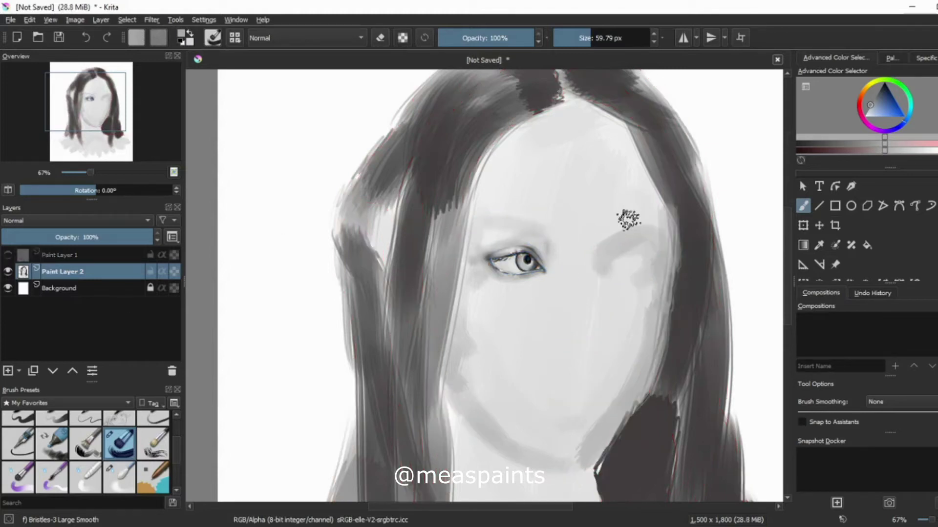
pyautogui.click(130, 468)
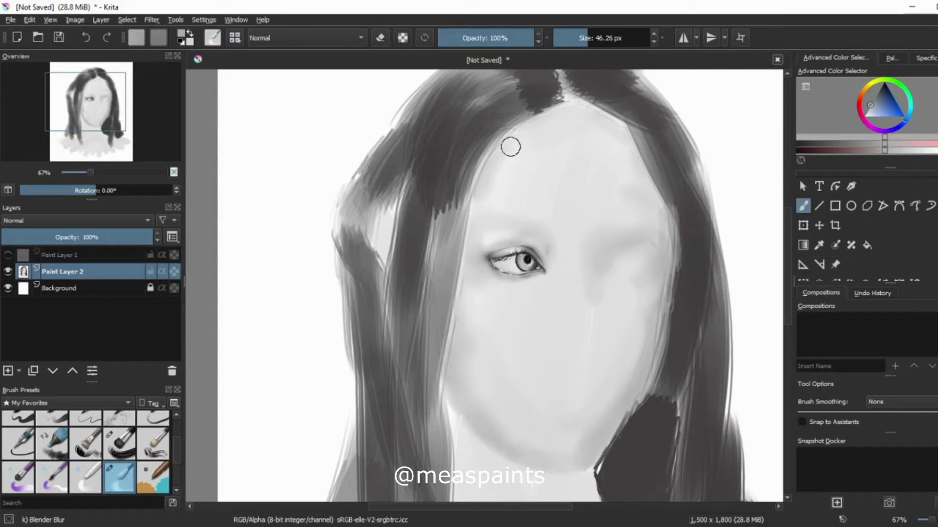
# - Paint small grey and dark specks into the left eye's iris with a fine Bristles-3 brush
pyautogui.scroll(5, 493, 251)
pyautogui.click(874, 97)
pyautogui.click(119, 444)
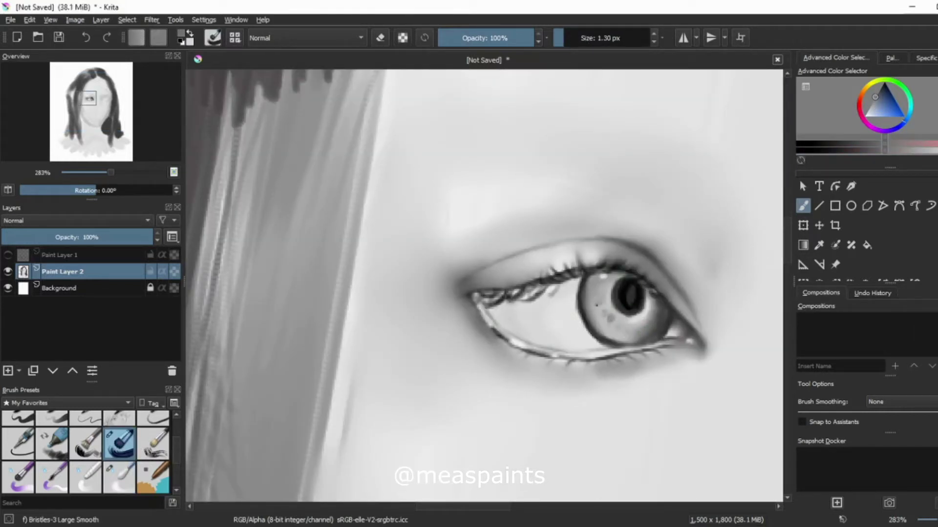
pyautogui.keyDown('ctrl'); pyautogui.click(659, 335); pyautogui.keyUp('ctrl')
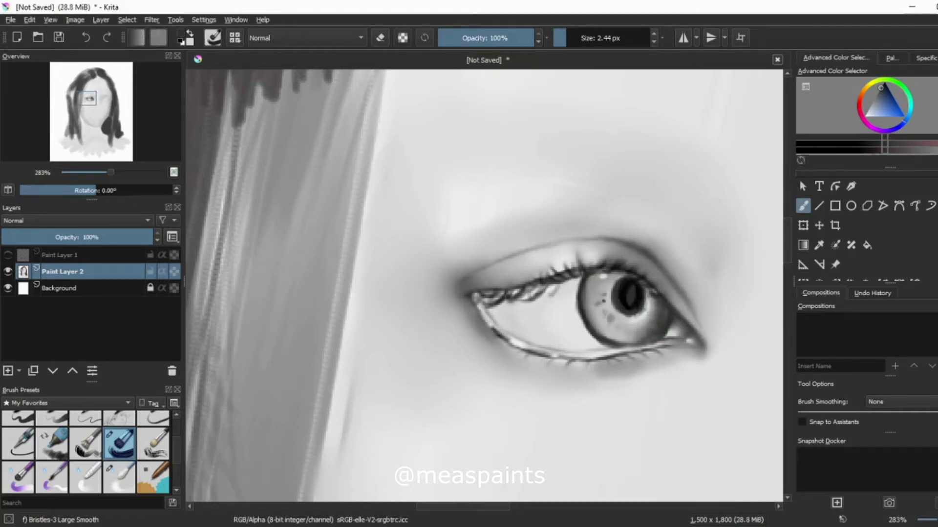
# - Add grey shading to the left eye's iris with Bristles-3 and smooth the iris and pupil with Blender Blur
pyautogui.press('/')
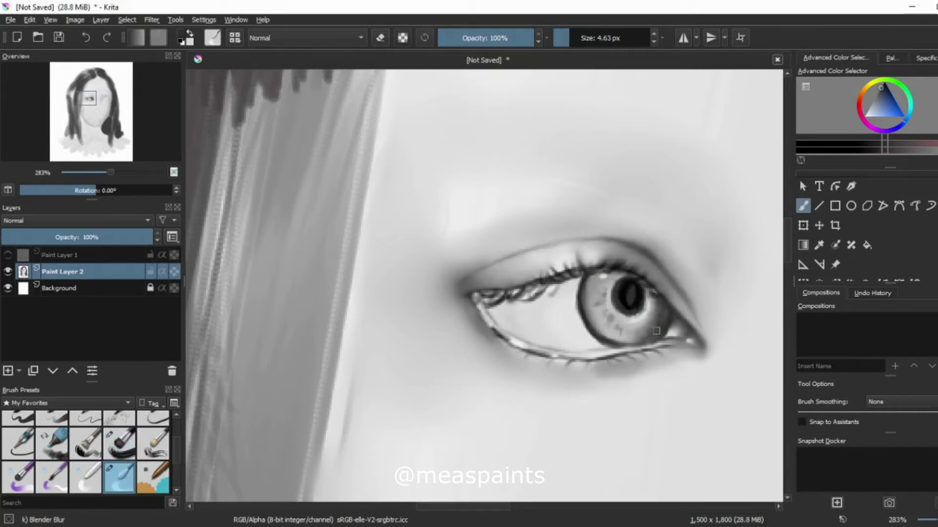
pyautogui.press('/')
pyautogui.click(876, 94)
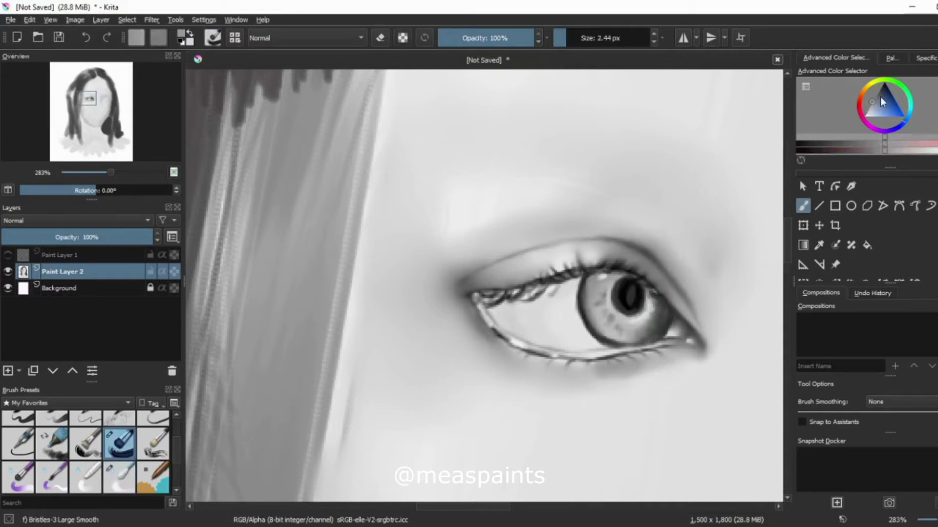
pyautogui.keyDown('shift'); pyautogui.moveTo(593, 268); pyautogui.dragTo(621, 276); pyautogui.keyUp('shift')
pyautogui.press('/')
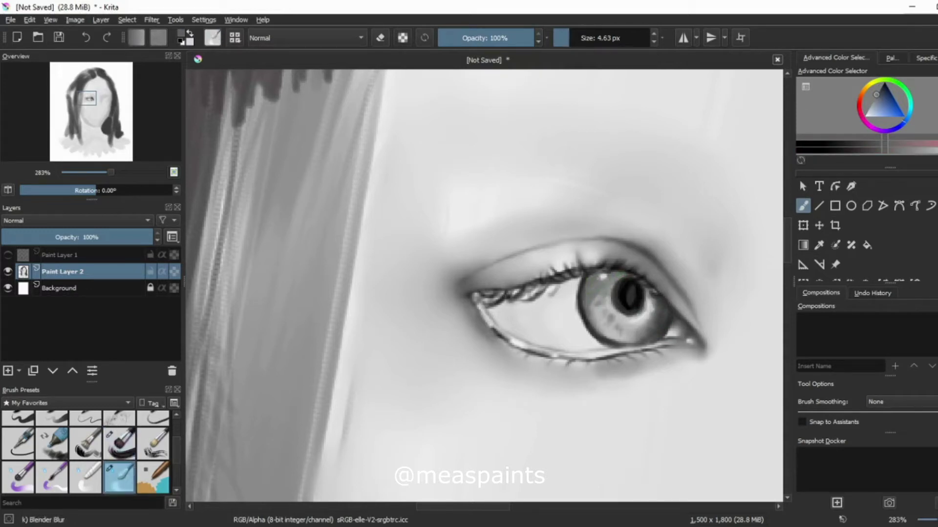
pyautogui.keyDown('ctrl'); pyautogui.click(592, 309); pyautogui.keyUp('ctrl')
pyautogui.press('/')
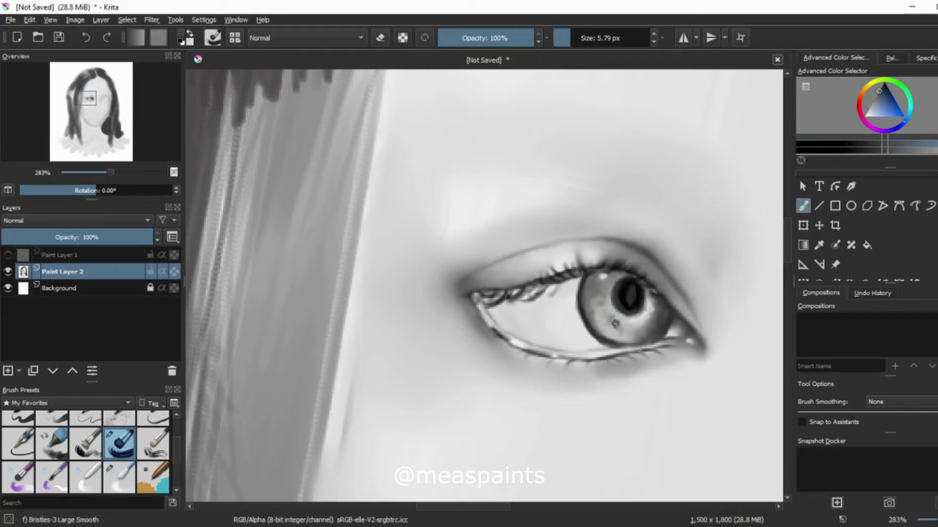
pyautogui.click(119, 478)
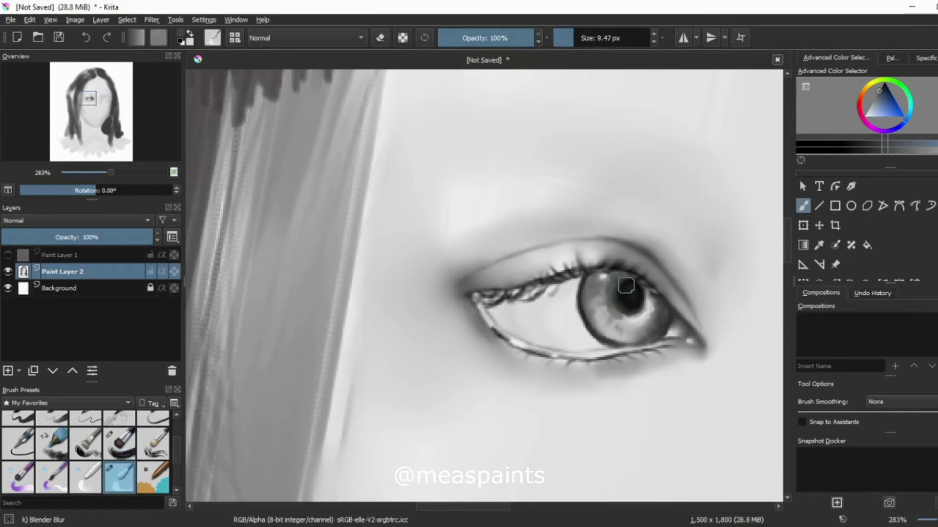
# - Paint dark curved upper lashes from the left eye's outer corner to above the iris at 3.65 px
pyautogui.scroll(1, 640, 301)
pyautogui.press('/')
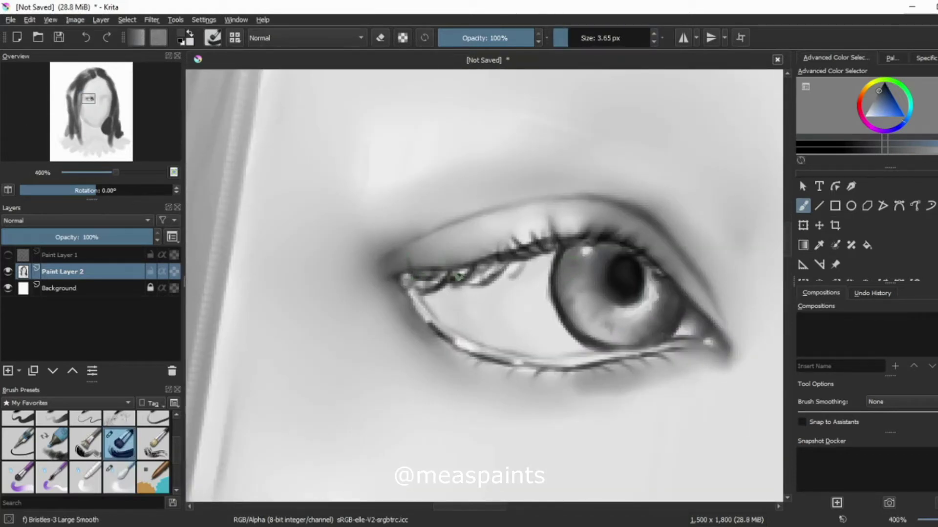
pyautogui.moveTo(403, 270); pyautogui.dragTo(362, 288)
pyautogui.keyDown('ctrl'); pyautogui.click(445, 270); pyautogui.keyUp('ctrl')
pyautogui.moveTo(438, 273)
pyautogui.mouseDown()
pyautogui.moveTo(403, 272)
pyautogui.moveTo(425, 297)
pyautogui.mouseUp()
pyautogui.moveTo(484, 293); pyautogui.dragTo(507, 270)
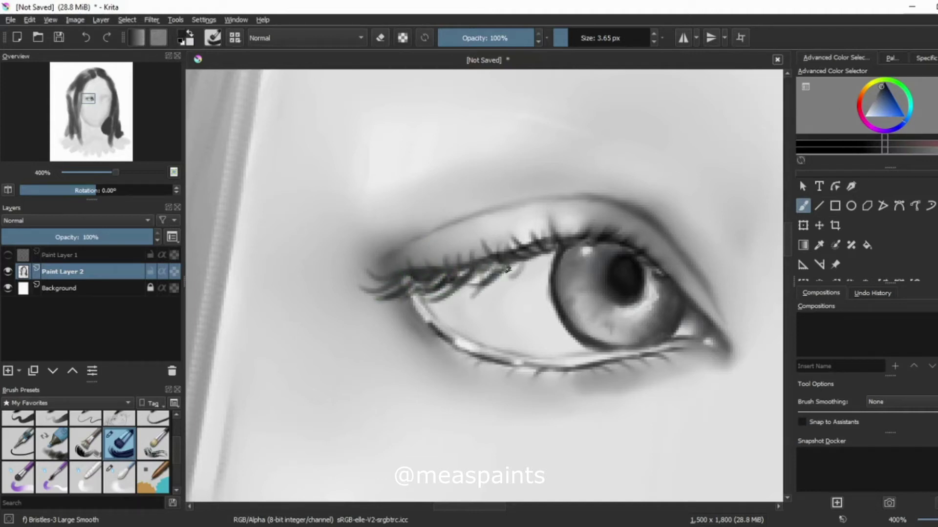
pyautogui.click(878, 89)
pyautogui.moveTo(665, 230); pyautogui.dragTo(647, 253)
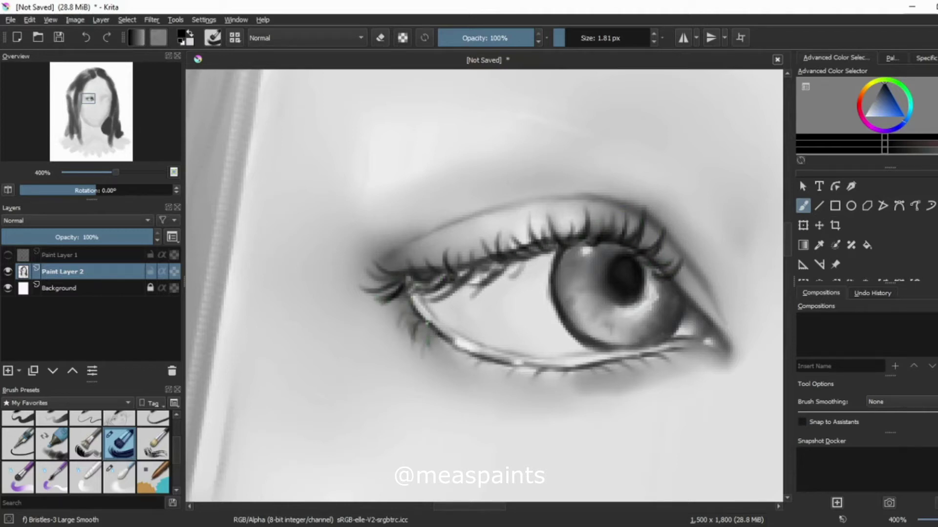
# - Paint fine dark lashes along the left eye's lower lid at 1.81 px
pyautogui.moveTo(508, 366); pyautogui.dragTo(499, 393)
pyautogui.moveTo(473, 358); pyautogui.dragTo(463, 384)
pyautogui.moveTo(457, 342); pyautogui.dragTo(433, 373)
pyautogui.moveTo(481, 354); pyautogui.dragTo(462, 377)
pyautogui.moveTo(409, 307); pyautogui.dragTo(386, 321)
pyautogui.moveTo(542, 366); pyautogui.dragTo(549, 398)
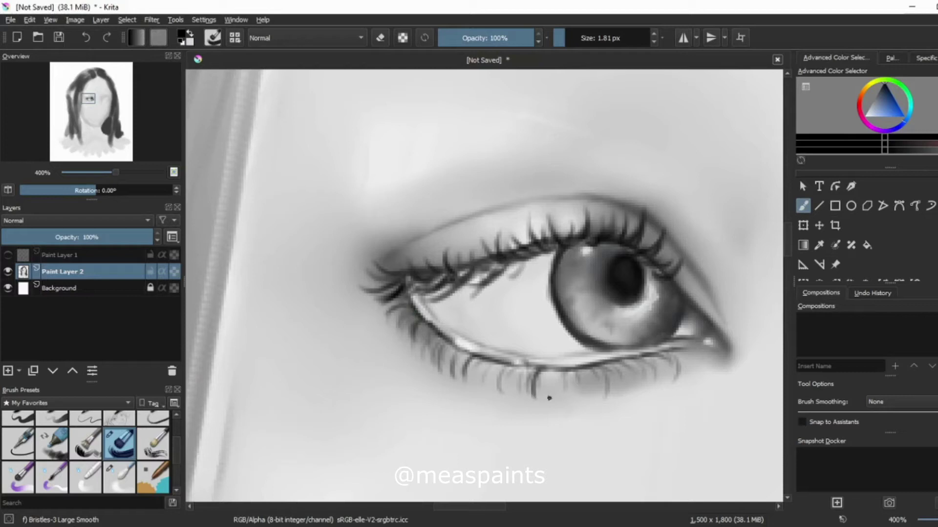
pyautogui.moveTo(591, 369); pyautogui.dragTo(581, 397)
pyautogui.moveTo(571, 377); pyautogui.dragTo(565, 406)
pyautogui.moveTo(515, 364); pyautogui.dragTo(496, 397)
pyautogui.moveTo(455, 341); pyautogui.dragTo(431, 359)
# - Add white highlights to the left eye's iris, inner corner and eyeball at 1.81 px, blending at 4.63 px
pyautogui.keyDown('ctrl'); pyautogui.click(421, 350); pyautogui.keyUp('ctrl')
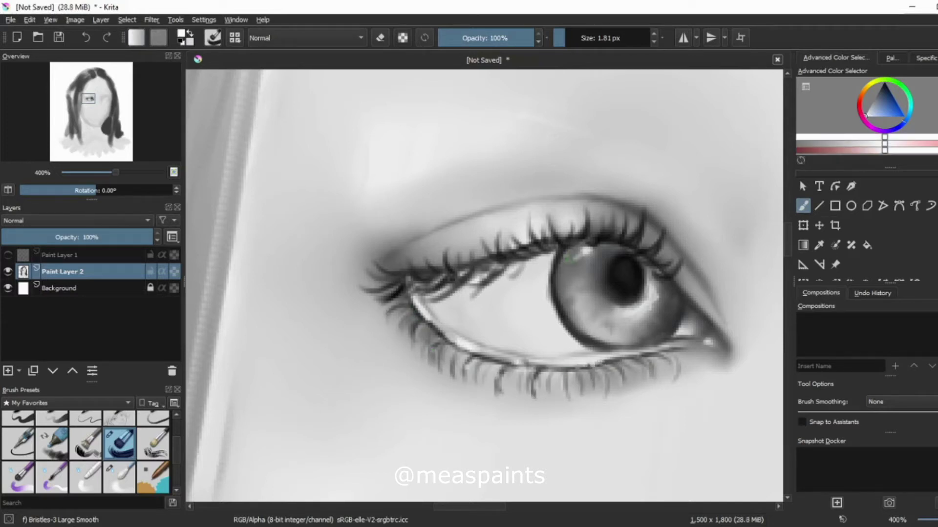
pyautogui.scroll(-5, 582, 292)
pyautogui.scroll(6, 583, 292)
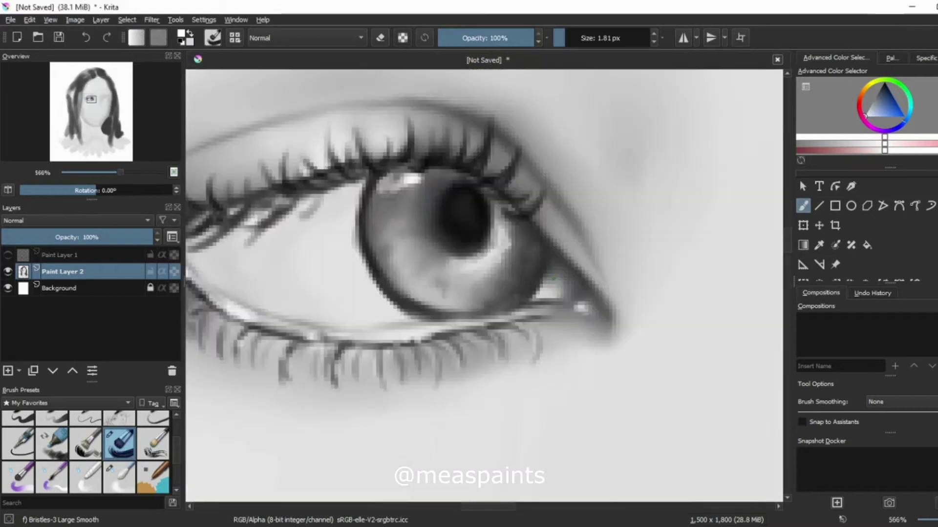
pyautogui.press('/')
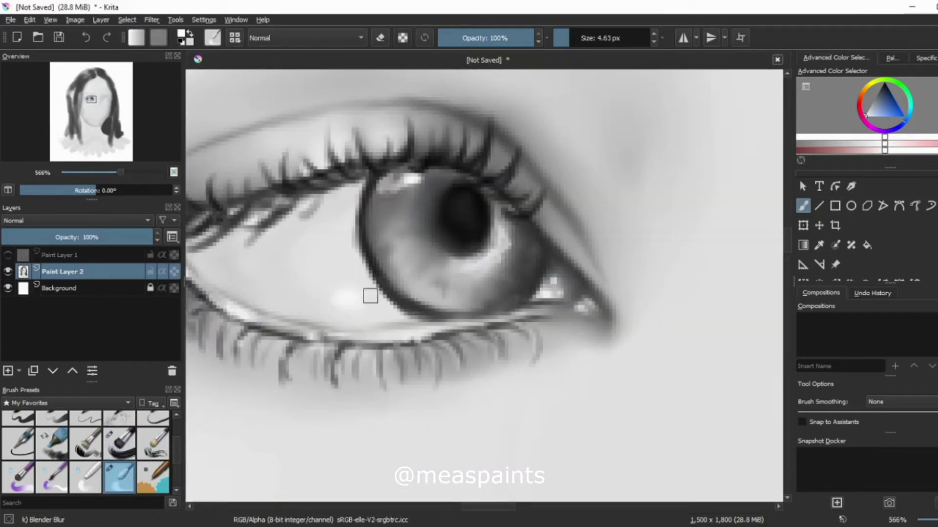
pyautogui.press('/')
# - Add light strokes among the left eye's outer lashes and shade its lower lid rim in grey, blending at 2.11 px
pyautogui.moveTo(188, 229); pyautogui.dragTo(471, 226)
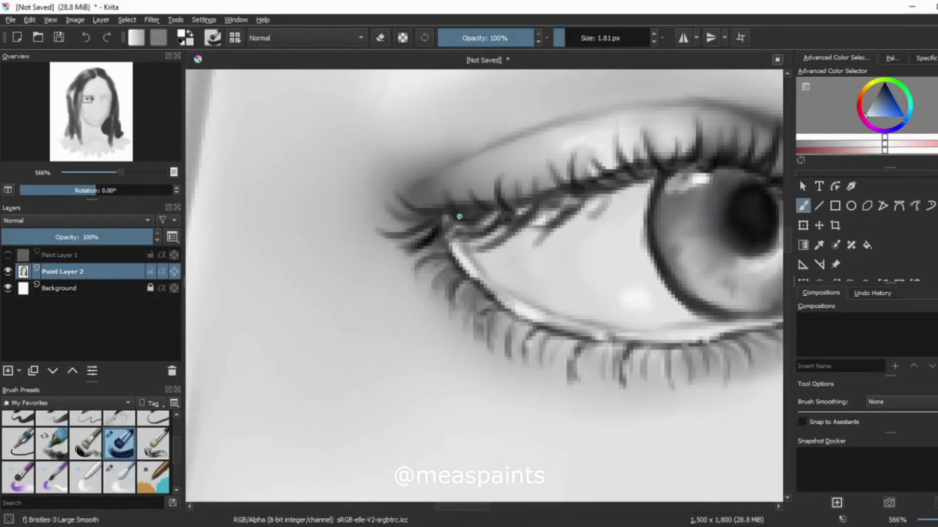
pyautogui.keyDown('ctrl'); pyautogui.click(496, 262); pyautogui.keyUp('ctrl')
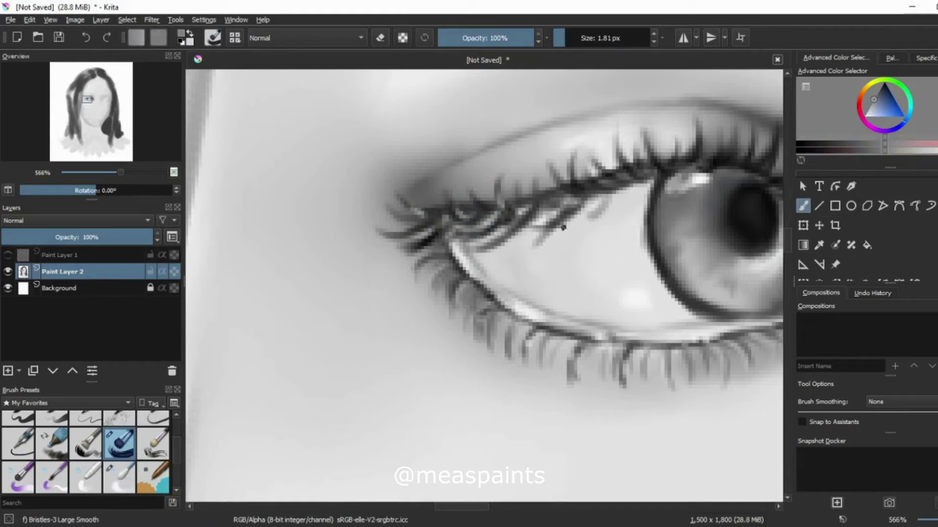
pyautogui.moveTo(468, 262)
pyautogui.mouseDown()
pyautogui.moveTo(529, 317)
pyautogui.moveTo(596, 330)
pyautogui.mouseUp()
pyautogui.moveTo(677, 329); pyautogui.dragTo(398, 330)
pyautogui.press('/')
pyautogui.moveTo(488, 293); pyautogui.dragTo(557, 293)
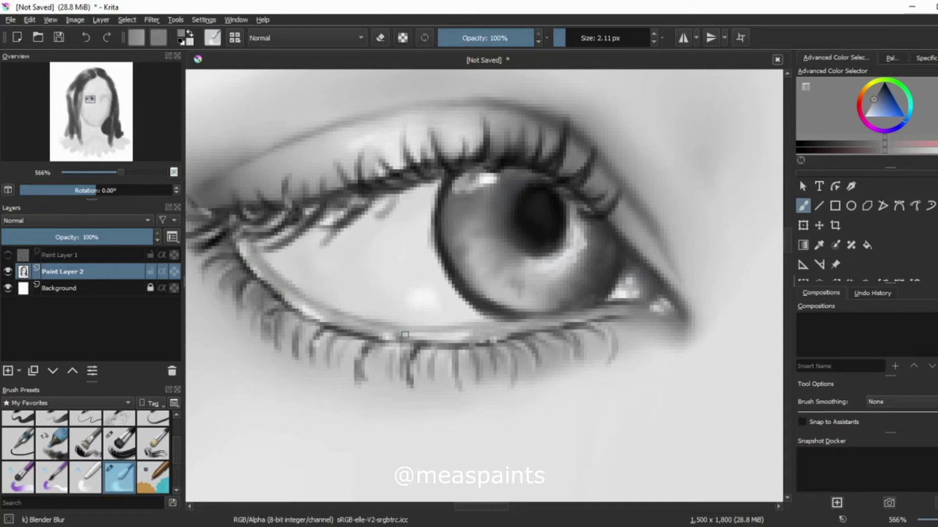
# - Paint a grey shadow beneath the left eye's upper lashes onto the eye white and blend it
pyautogui.keyDown('ctrl'); pyautogui.click(269, 245); pyautogui.keyUp('ctrl')
pyautogui.press('/')
pyautogui.moveTo(267, 232)
pyautogui.mouseDown()
pyautogui.moveTo(276, 268)
pyautogui.moveTo(305, 237)
pyautogui.moveTo(420, 196)
pyautogui.mouseUp()
pyautogui.press('/')
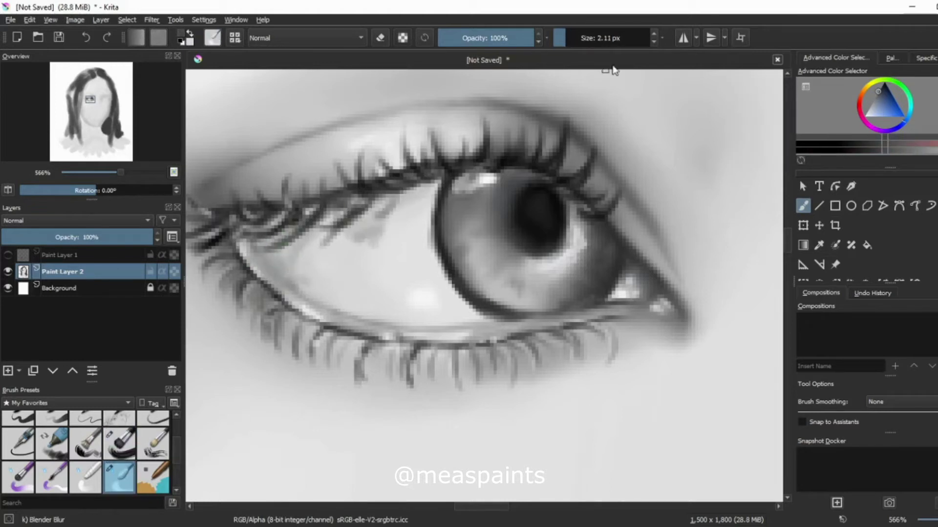
pyautogui.keyDown('ctrl'); pyautogui.click(295, 274); pyautogui.keyUp('ctrl')
pyautogui.press('/')
pyautogui.moveTo(291, 282)
pyautogui.mouseDown()
pyautogui.moveTo(252, 236)
pyautogui.moveTo(283, 255)
pyautogui.mouseUp()
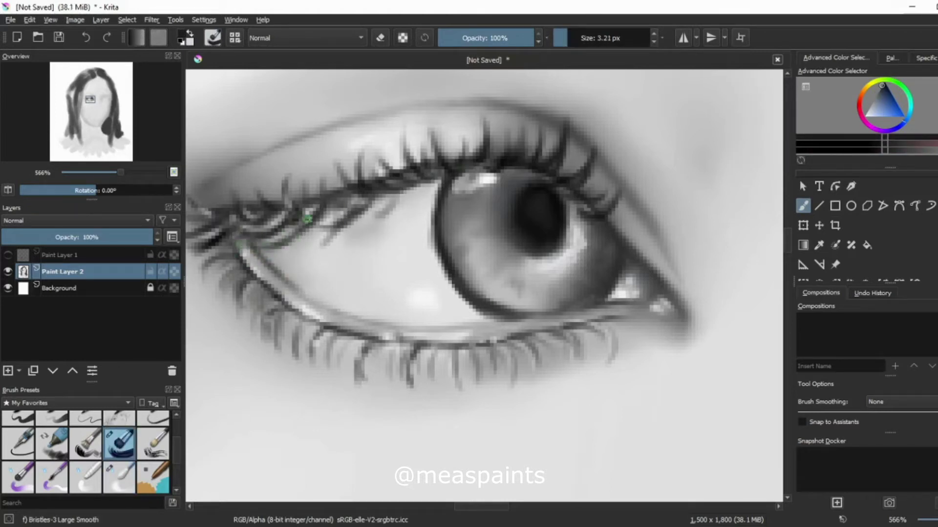
pyautogui.press('/')
# - Paint the left eye's lower waterline in light grey at 3.21 px and blend it softly
pyautogui.scroll(-8, 566, 352)
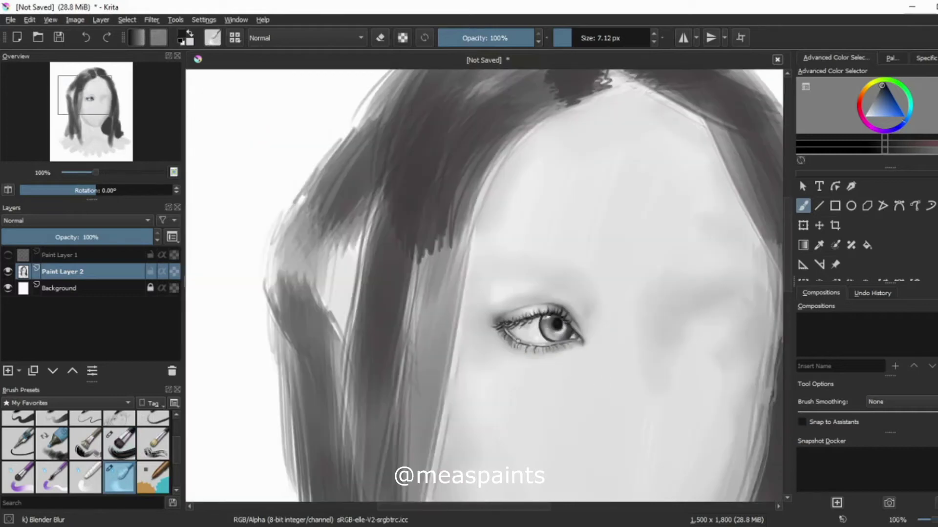
pyautogui.scroll(6, 541, 345)
pyautogui.keyDown('ctrl'); pyautogui.click(422, 296); pyautogui.keyUp('ctrl')
pyautogui.press('/')
pyautogui.moveTo(459, 330); pyautogui.dragTo(552, 352)
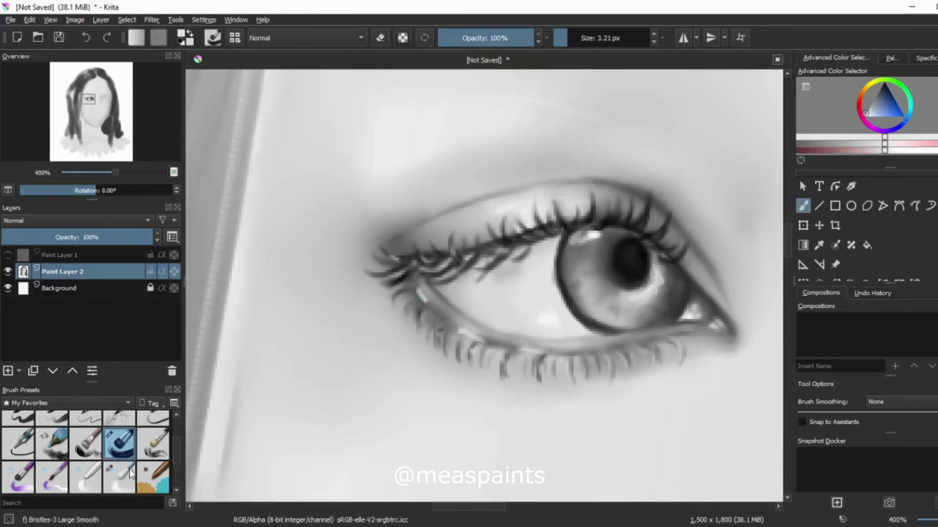
pyautogui.press('/')
# - Darken and thicken the left eye's lower lashes with dark strokes at 3.21 px
pyautogui.keyDown('ctrl'); pyautogui.click(520, 339); pyautogui.keyUp('ctrl')
pyautogui.press('/')
pyautogui.scroll(1, 508, 308)
pyautogui.moveTo(372, 286); pyautogui.dragTo(400, 308)
pyautogui.moveTo(420, 352)
pyautogui.mouseDown()
pyautogui.moveTo(379, 303)
pyautogui.moveTo(469, 376)
pyautogui.moveTo(549, 376)
pyautogui.mouseUp()
pyautogui.moveTo(616, 373); pyautogui.dragTo(655, 403)
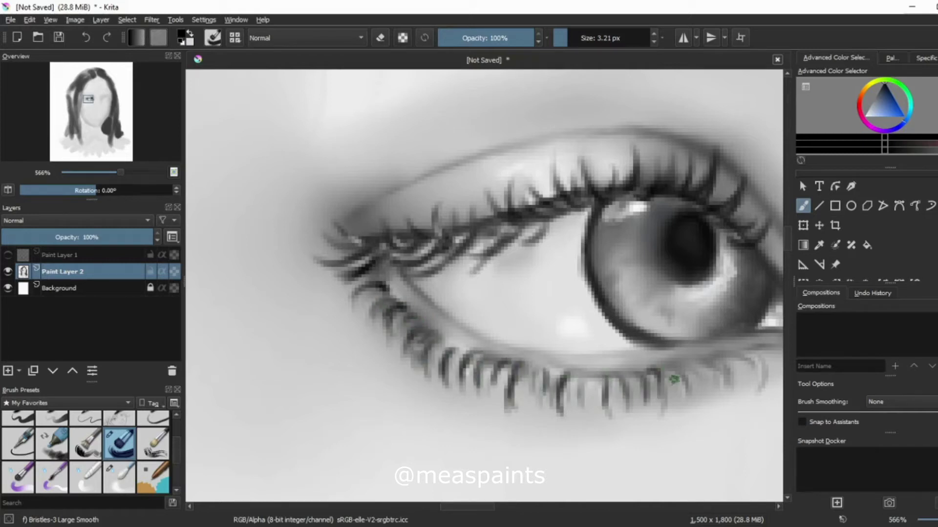
pyautogui.moveTo(674, 364); pyautogui.dragTo(723, 356)
# - Darken the lower rim of the left eye's iris and dab dark specks into the iris at 3.21 px
pyautogui.moveTo(752, 413); pyautogui.dragTo(529, 410)
pyautogui.moveTo(542, 312)
pyautogui.mouseDown()
pyautogui.moveTo(473, 337)
pyautogui.moveTo(406, 344)
pyautogui.moveTo(477, 334)
pyautogui.mouseUp()
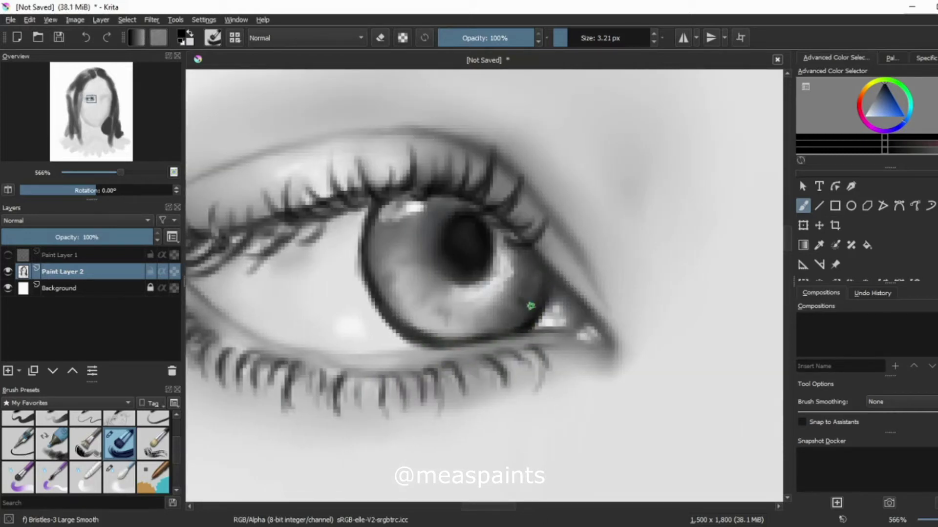
pyautogui.moveTo(412, 337); pyautogui.dragTo(447, 317)
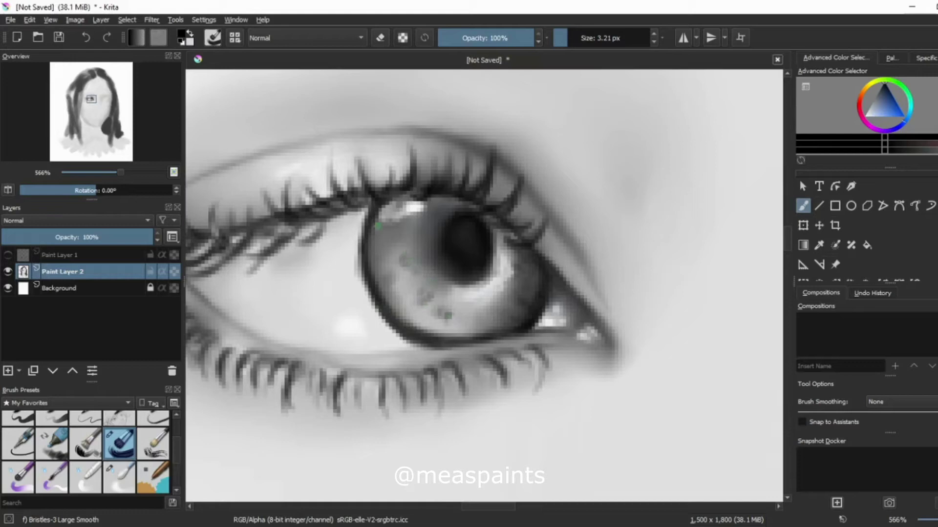
pyautogui.press('1')
pyautogui.press('/')
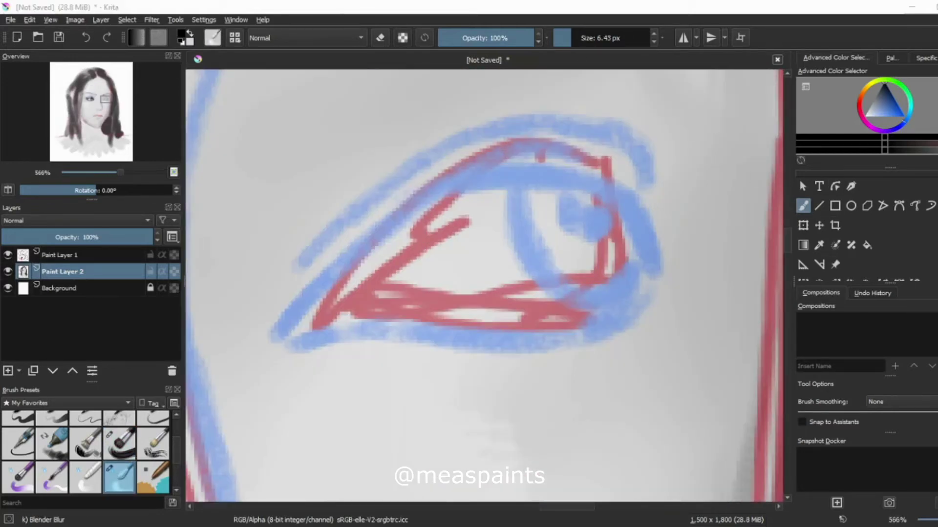
# - Outline the right eye's upper lid, lower lid and inner corner in dark grey over the sketch with Bristles-3
pyautogui.click(120, 444)
pyautogui.click(878, 92)
pyautogui.moveTo(285, 334)
pyautogui.mouseDown()
pyautogui.moveTo(557, 157)
pyautogui.moveTo(655, 222)
pyautogui.moveTo(660, 237)
pyautogui.mouseUp()
pyautogui.moveTo(568, 190)
pyautogui.mouseDown()
pyautogui.moveTo(613, 267)
pyautogui.moveTo(571, 315)
pyautogui.moveTo(351, 324)
pyautogui.mouseUp()
pyautogui.moveTo(416, 329)
pyautogui.mouseDown()
pyautogui.moveTo(322, 306)
pyautogui.moveTo(294, 342)
pyautogui.mouseUp()
pyautogui.moveTo(347, 279); pyautogui.dragTo(317, 333)
# - Hide the sketch layer, draw the right eye's iris outline, and reinforce its upper lid line
pyautogui.click(7, 254)
pyautogui.moveTo(483, 190); pyautogui.dragTo(488, 235)
pyautogui.moveTo(460, 191)
pyautogui.mouseDown()
pyautogui.moveTo(476, 257)
pyautogui.moveTo(543, 297)
pyautogui.moveTo(615, 234)
pyautogui.mouseUp()
pyautogui.moveTo(317, 293); pyautogui.dragTo(562, 172)
pyautogui.moveTo(456, 190); pyautogui.dragTo(533, 200)
# - Show the sketch layer and paint grey shading over the right eyelid, below the brow and beside the nose bridge
pyautogui.click(8, 255)
pyautogui.press('-')
pyautogui.press('-')
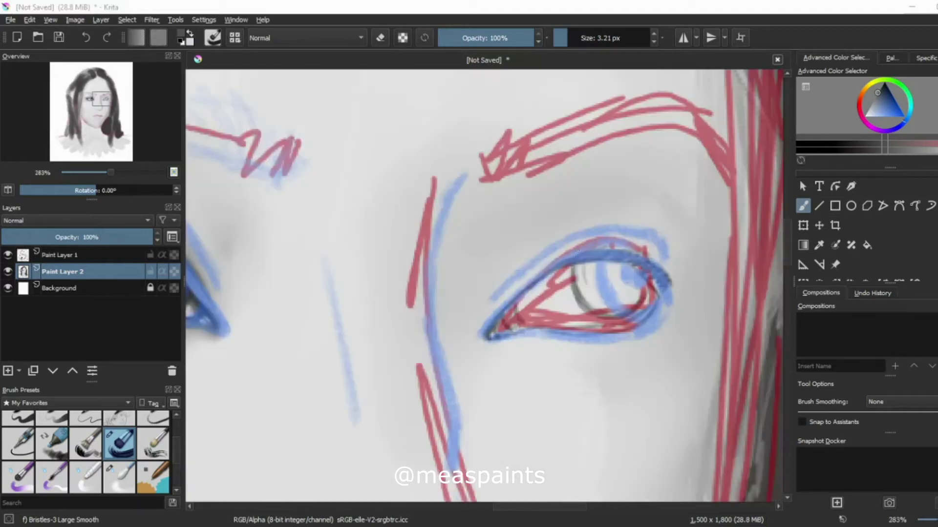
pyautogui.moveTo(474, 317)
pyautogui.mouseDown()
pyautogui.moveTo(591, 222)
pyautogui.moveTo(711, 182)
pyautogui.mouseUp()
pyautogui.moveTo(469, 293); pyautogui.dragTo(562, 218)
pyautogui.moveTo(562, 161); pyautogui.dragTo(679, 205)
pyautogui.moveTo(483, 195); pyautogui.dragTo(439, 313)
# - Blend the grey shading around the right eye socket and nose bridge at 15.63 px
pyautogui.click(120, 478)
pyautogui.moveTo(468, 245); pyautogui.dragTo(440, 327)
pyautogui.moveTo(606, 195)
pyautogui.mouseDown()
pyautogui.moveTo(658, 257)
pyautogui.moveTo(699, 185)
pyautogui.mouseUp()
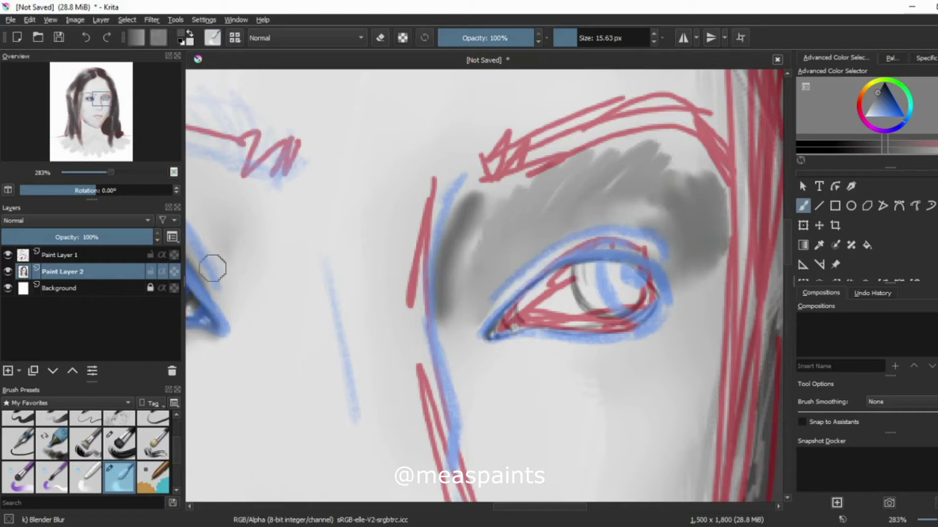
pyautogui.moveTo(493, 195); pyautogui.dragTo(455, 302)
pyautogui.moveTo(708, 171); pyautogui.dragTo(580, 157)
# - Paint darker grey along the right eye's lid, outer socket, lower lid and the side of the nose
pyautogui.click(119, 443)
pyautogui.moveTo(486, 312)
pyautogui.mouseDown()
pyautogui.moveTo(517, 265)
pyautogui.moveTo(528, 279)
pyautogui.moveTo(576, 245)
pyautogui.moveTo(668, 296)
pyautogui.moveTo(718, 265)
pyautogui.mouseUp()
pyautogui.moveTo(674, 308); pyautogui.dragTo(562, 361)
pyautogui.moveTo(630, 332); pyautogui.dragTo(537, 361)
pyautogui.moveTo(445, 342)
pyautogui.mouseDown()
pyautogui.moveTo(442, 356)
pyautogui.moveTo(469, 383)
pyautogui.moveTo(493, 454)
pyautogui.mouseUp()
pyautogui.moveTo(508, 342); pyautogui.dragTo(484, 362)
# - Blend the right eye's lid, lower-lid and nose shadows at 15.63 px, and hide the sketch layer
pyautogui.click(126, 490)
pyautogui.moveTo(683, 303); pyautogui.dragTo(562, 354)
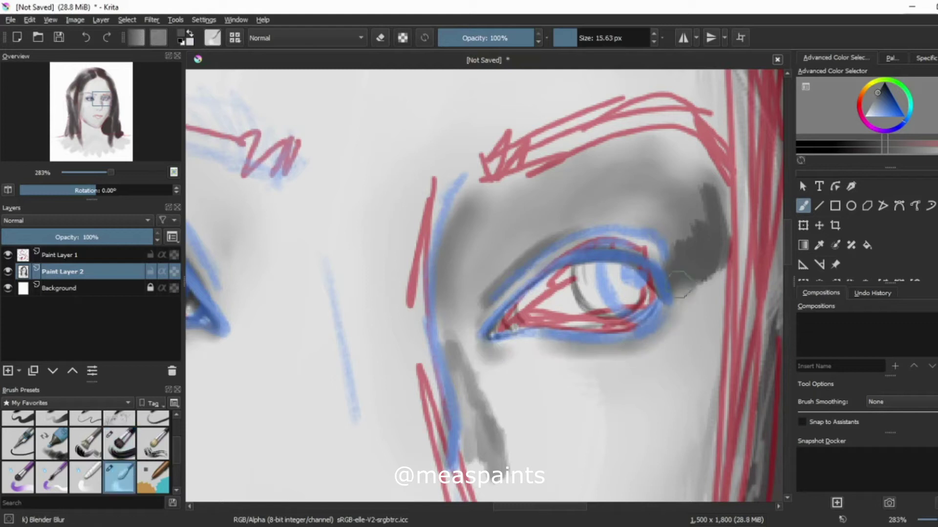
pyautogui.moveTo(635, 254); pyautogui.dragTo(697, 168)
pyautogui.moveTo(517, 263); pyautogui.dragTo(479, 314)
pyautogui.moveTo(454, 371); pyautogui.dragTo(515, 477)
pyautogui.hotkey('ctrl', 'h')
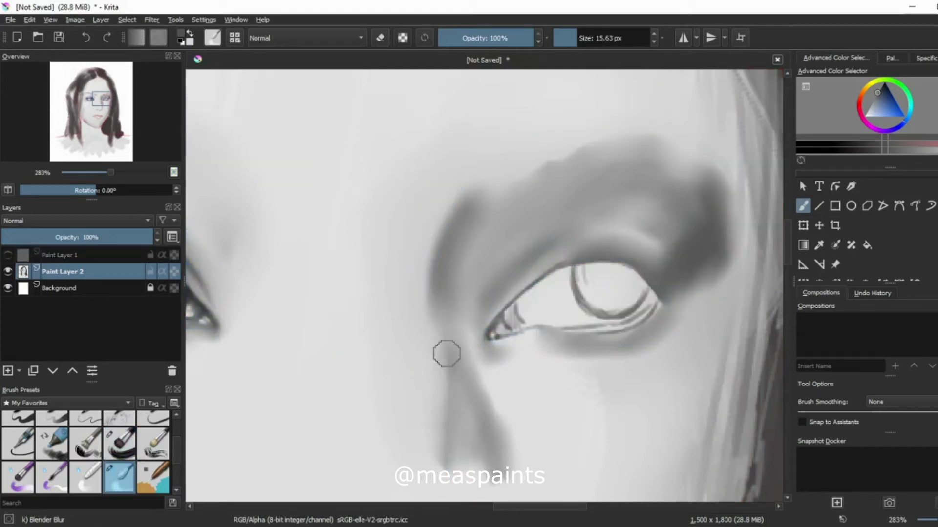
# - Darken the right eye's upper lid line and paint lashes toward its outer corner at 3.65 px
pyautogui.click(115, 447)
pyautogui.click(881, 88)
pyautogui.moveTo(503, 313)
pyautogui.mouseDown()
pyautogui.moveTo(628, 259)
pyautogui.moveTo(686, 291)
pyautogui.mouseUp()
pyautogui.moveTo(576, 266); pyautogui.dragTo(635, 262)
pyautogui.moveTo(533, 288); pyautogui.dragTo(581, 263)
pyautogui.moveTo(617, 260); pyautogui.dragTo(631, 247)
pyautogui.moveTo(643, 266); pyautogui.dragTo(674, 254)
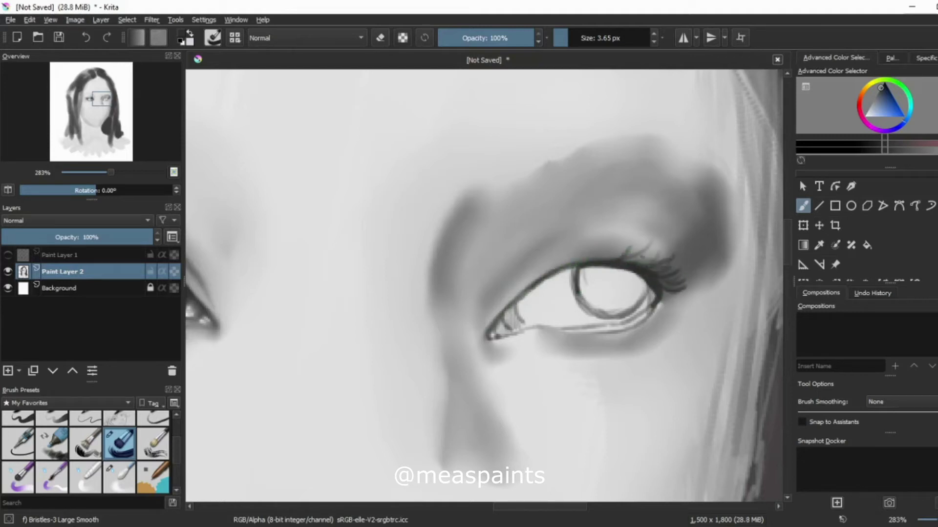
# - Soften the right eye's lash line, eye white and iris outline with Blender Blur at 7.85 px
pyautogui.press('/')
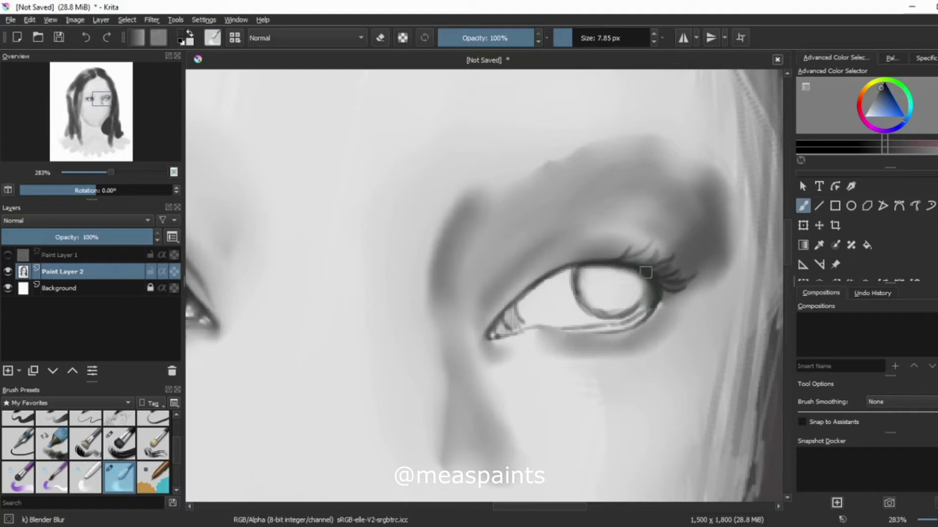
pyautogui.keyDown('ctrl'); pyautogui.click(549, 293); pyautogui.keyUp('ctrl')
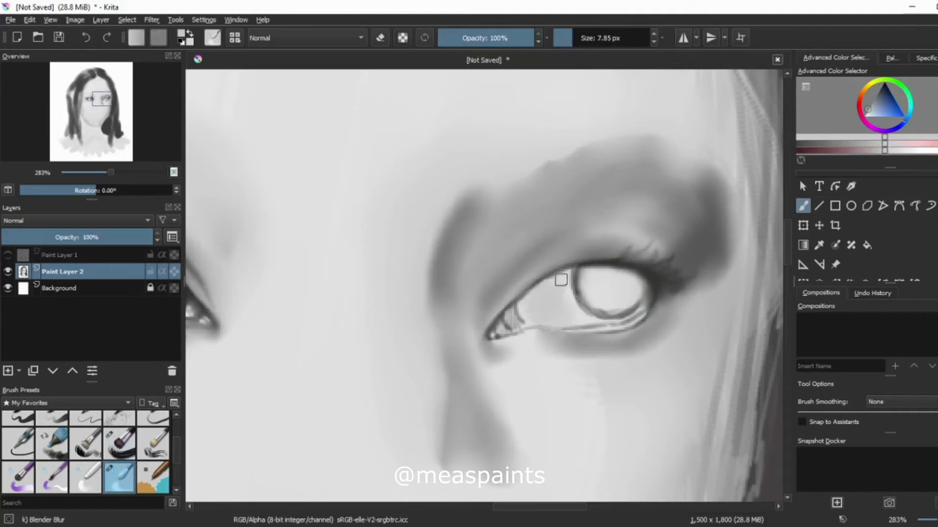
pyautogui.moveTo(576, 293); pyautogui.dragTo(635, 312)
# - Draw the right eye's eyelid crease and fine dark upper lashes at 2.44 px
pyautogui.scroll(-1, 710, 327)
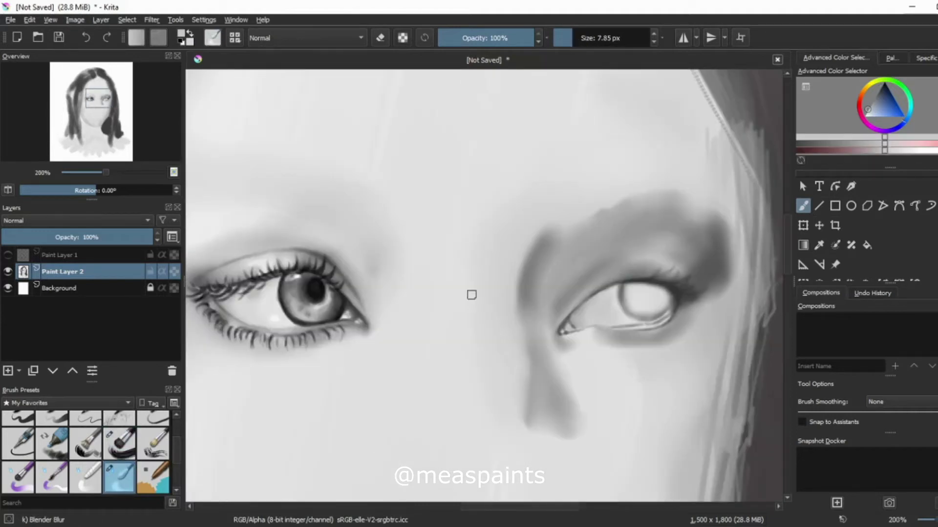
pyautogui.press('/')
pyautogui.click(876, 96)
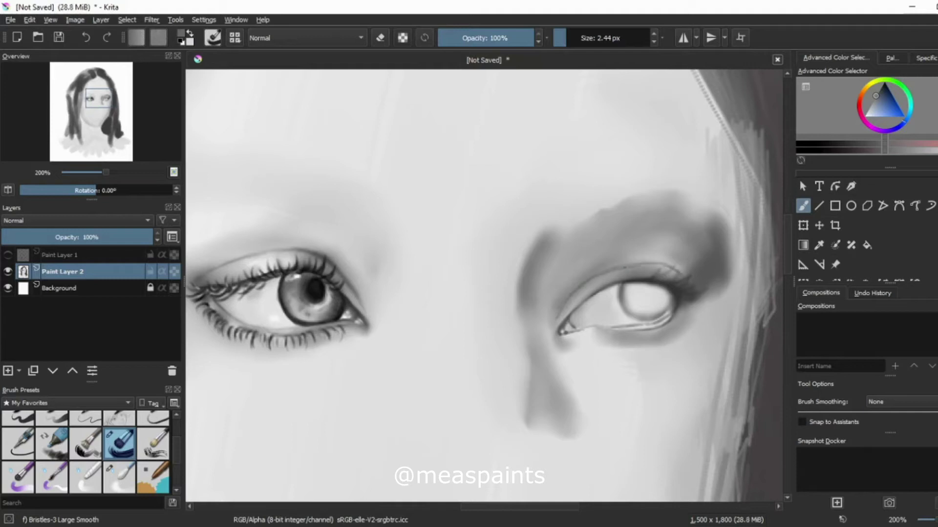
pyautogui.press('d')
pyautogui.moveTo(557, 313); pyautogui.dragTo(683, 277)
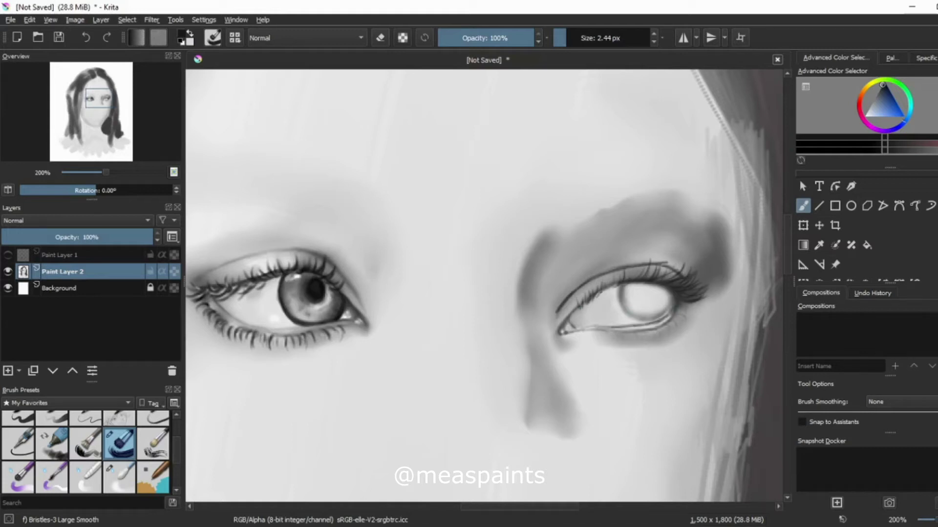
# - Darken the right eye's outer lashes and the adjoining edge of the face with dark strokes at 15.63 px
pyautogui.press(']')
pyautogui.moveTo(676, 308); pyautogui.dragTo(662, 282)
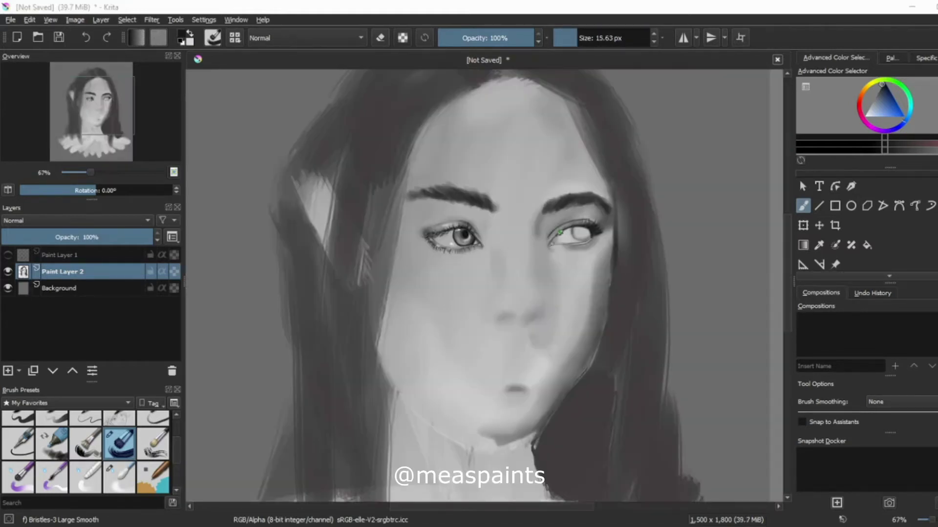
pyautogui.moveTo(560, 233); pyautogui.dragTo(595, 223)
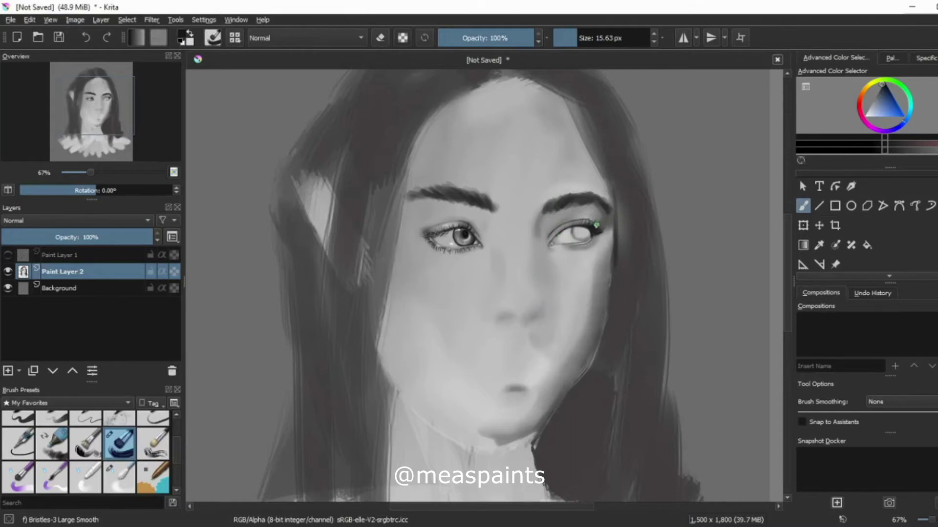
pyautogui.moveTo(614, 182); pyautogui.dragTo(615, 278)
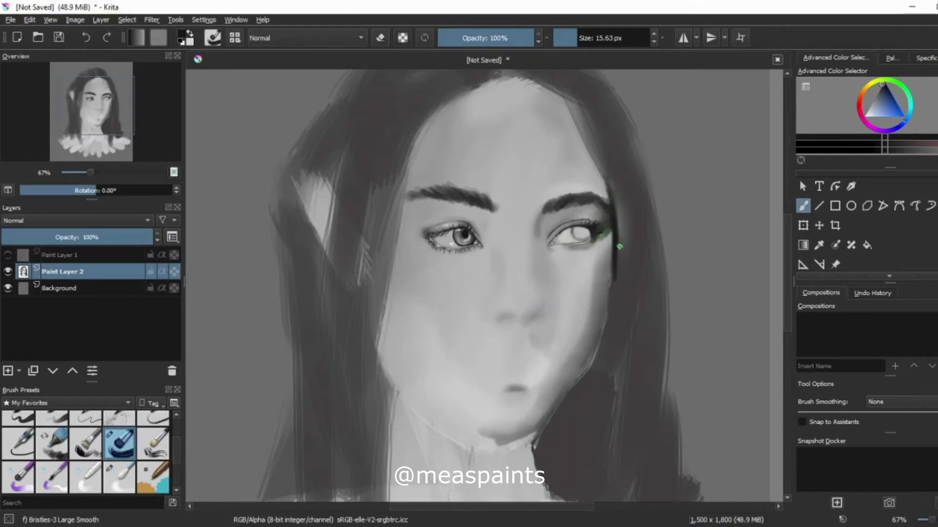
pyautogui.moveTo(608, 223)
pyautogui.mouseDown()
pyautogui.moveTo(605, 312)
pyautogui.moveTo(572, 395)
pyautogui.moveTo(527, 437)
pyautogui.moveTo(597, 321)
pyautogui.moveTo(530, 427)
pyautogui.mouseUp()
# - Build up and blend the right cheek edge, the jaw contour and the shadow under the mouth, using the bristle brush at 25.64 px
pyautogui.press('x')
pyautogui.press(']')
pyautogui.press(']')
pyautogui.press(']')
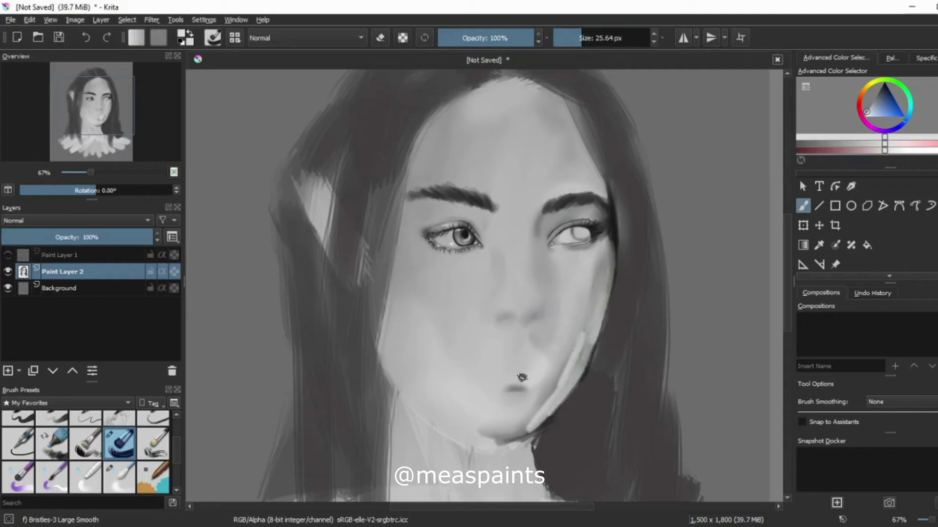
pyautogui.press('x')
pyautogui.press('/')
pyautogui.moveTo(610, 227)
pyautogui.mouseDown()
pyautogui.moveTo(589, 352)
pyautogui.moveTo(525, 430)
pyautogui.mouseUp()
pyautogui.moveTo(613, 263); pyautogui.dragTo(583, 376)
pyautogui.press('/')
pyautogui.moveTo(612, 246)
pyautogui.mouseDown()
pyautogui.moveTo(592, 366)
pyautogui.moveTo(532, 435)
pyautogui.mouseUp()
pyautogui.moveTo(384, 372)
pyautogui.mouseDown()
pyautogui.moveTo(398, 400)
pyautogui.moveTo(488, 454)
pyautogui.moveTo(531, 438)
pyautogui.mouseUp()
pyautogui.moveTo(488, 390); pyautogui.dragTo(557, 403)
# - Show the sketch layer and shade the jaw, left cheek, nose side and base, and right eye socket along its lines
pyautogui.click(8, 255)
pyautogui.moveTo(405, 401)
pyautogui.mouseDown()
pyautogui.moveTo(377, 349)
pyautogui.moveTo(440, 420)
pyautogui.mouseUp()
pyautogui.moveTo(391, 288)
pyautogui.mouseDown()
pyautogui.moveTo(394, 329)
pyautogui.moveTo(420, 220)
pyautogui.moveTo(479, 225)
pyautogui.moveTo(496, 240)
pyautogui.mouseUp()
pyautogui.moveTo(481, 300)
pyautogui.mouseDown()
pyautogui.moveTo(500, 322)
pyautogui.moveTo(542, 325)
pyautogui.mouseUp()
pyautogui.moveTo(535, 266); pyautogui.dragTo(545, 325)
pyautogui.moveTo(532, 215); pyautogui.dragTo(542, 259)
pyautogui.moveTo(538, 219)
pyautogui.mouseDown()
pyautogui.moveTo(581, 278)
pyautogui.moveTo(586, 222)
pyautogui.mouseUp()
pyautogui.moveTo(547, 254); pyautogui.dragTo(597, 245)
# - Soften the cheek, jaw and nose shadows with Blender Blur at 37.04 px and hide the sketch layer
pyautogui.press('/')
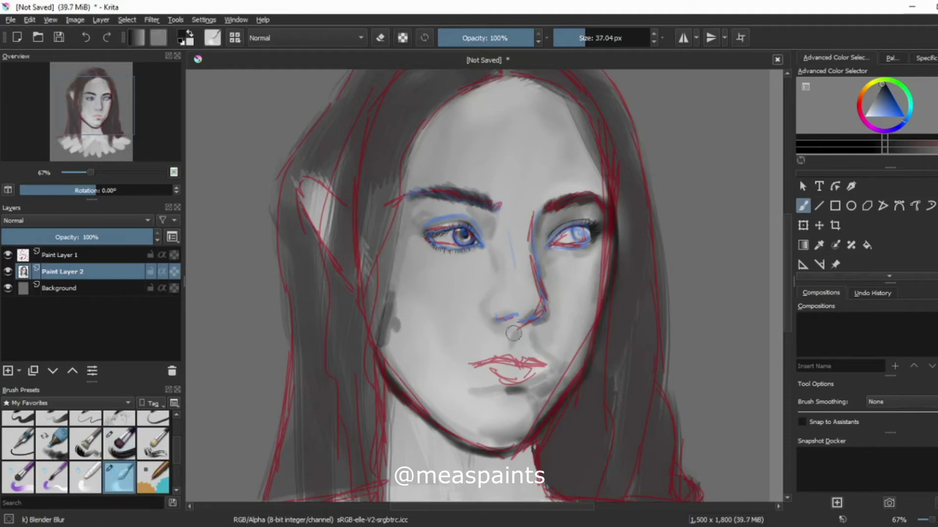
pyautogui.moveTo(391, 296); pyautogui.dragTo(410, 327)
pyautogui.moveTo(395, 378)
pyautogui.mouseDown()
pyautogui.moveTo(508, 450)
pyautogui.moveTo(512, 393)
pyautogui.moveTo(537, 426)
pyautogui.mouseUp()
pyautogui.click(8, 254)
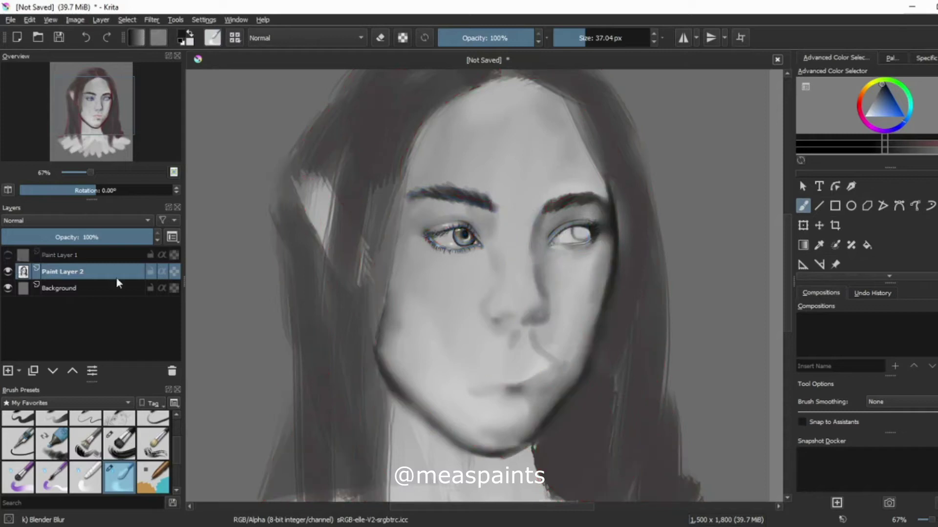
# - Add light grey highlights to the nose and forehead at 25.64 px and blend them and the chin with Blender Blur at 37.04 px
pyautogui.keyDown('ctrl'); pyautogui.click(508, 240); pyautogui.keyUp('ctrl')
pyautogui.press('/')
pyautogui.keyDown('ctrl'); pyautogui.click(510, 231); pyautogui.keyUp('ctrl')
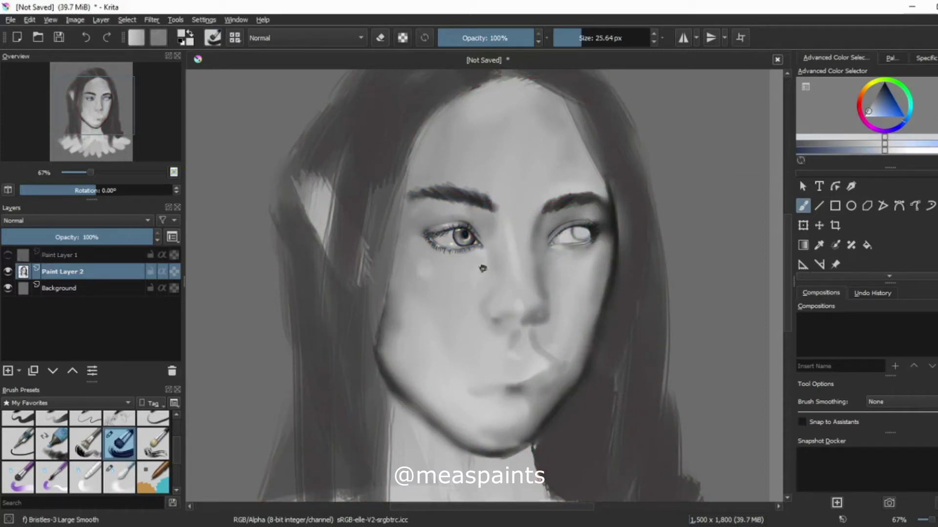
pyautogui.moveTo(477, 125); pyautogui.dragTo(493, 146)
pyautogui.press('/')
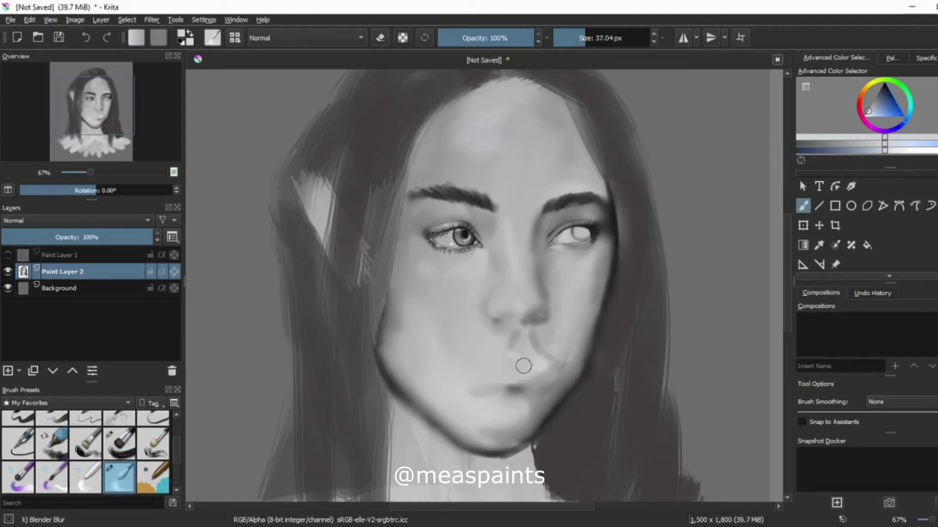
pyautogui.moveTo(488, 428)
pyautogui.mouseDown()
pyautogui.moveTo(507, 438)
pyautogui.moveTo(509, 409)
pyautogui.mouseUp()
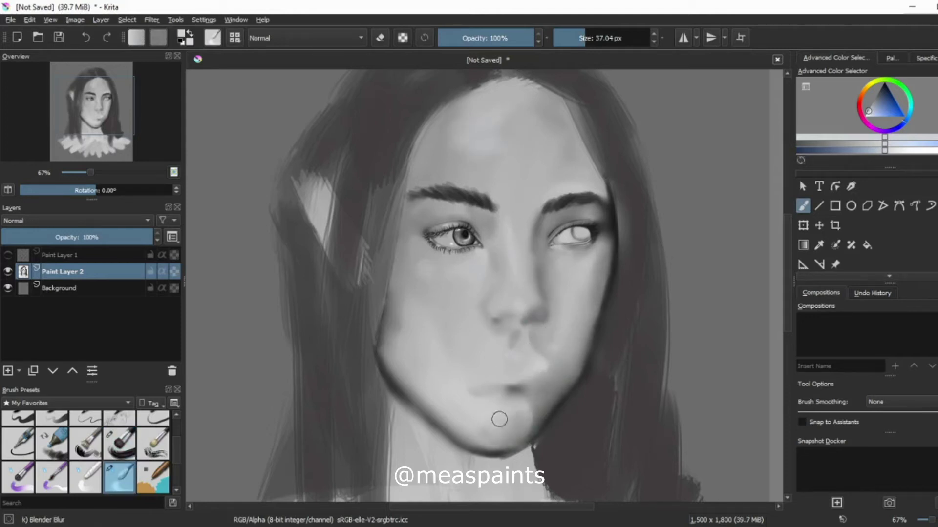
pyautogui.scroll(3, 586, 234)
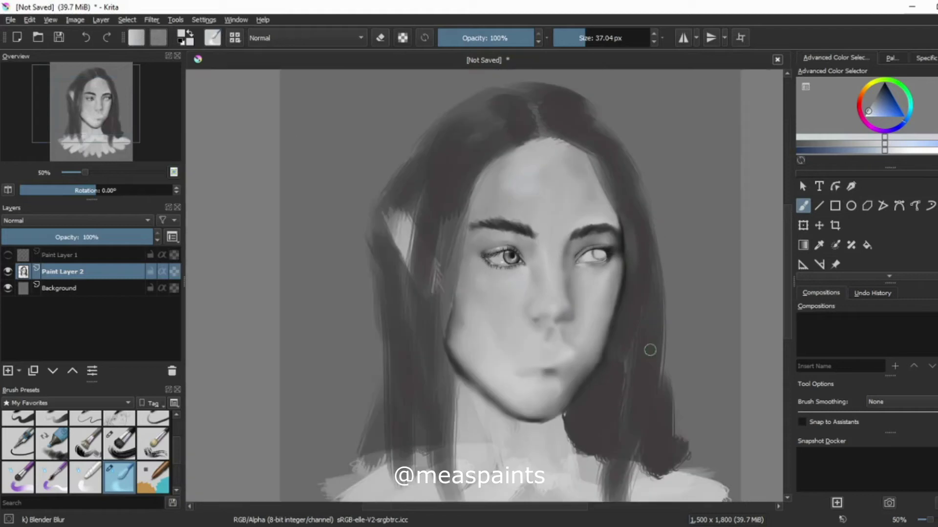
# - Darken the right eye's eyelid crease in black at 2.44 px and soften it with Blender Blur at 5.79 px
pyautogui.press('/')
pyautogui.press('d')
pyautogui.press('[')
pyautogui.press('[')
pyautogui.press('[')
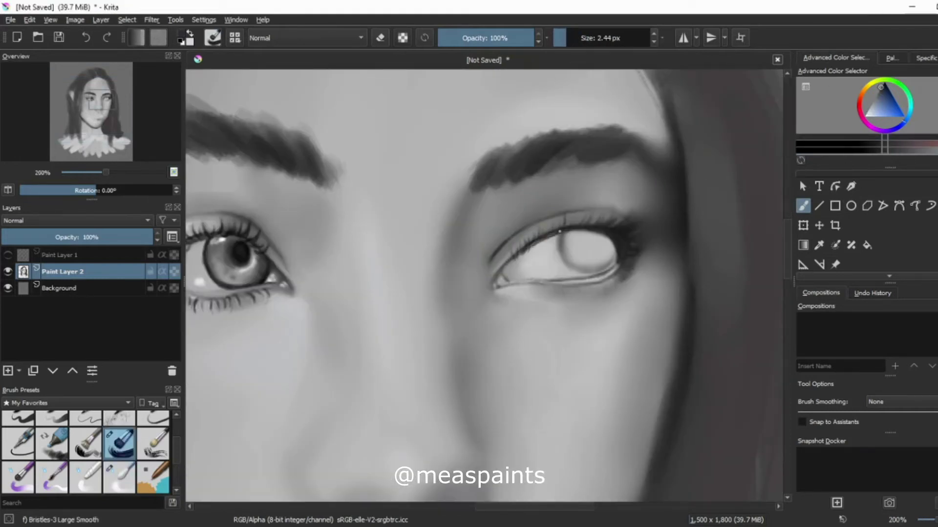
pyautogui.press('/')
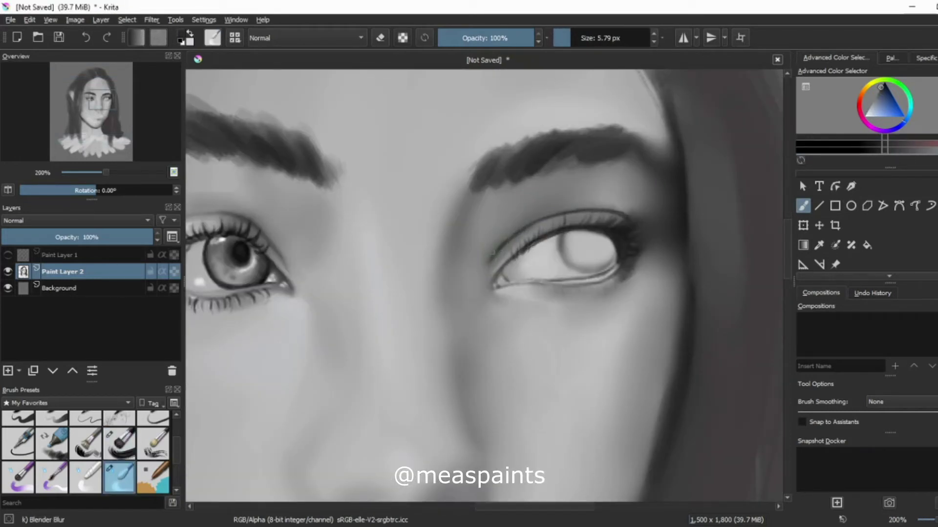
# - Paint fine light grey strokes on the right eye's upper lid at 2.44 px
pyautogui.press('/')
pyautogui.press('/')
pyautogui.press('l')
pyautogui.press('l')
pyautogui.press('l')
pyautogui.press('l')
pyautogui.press('/')
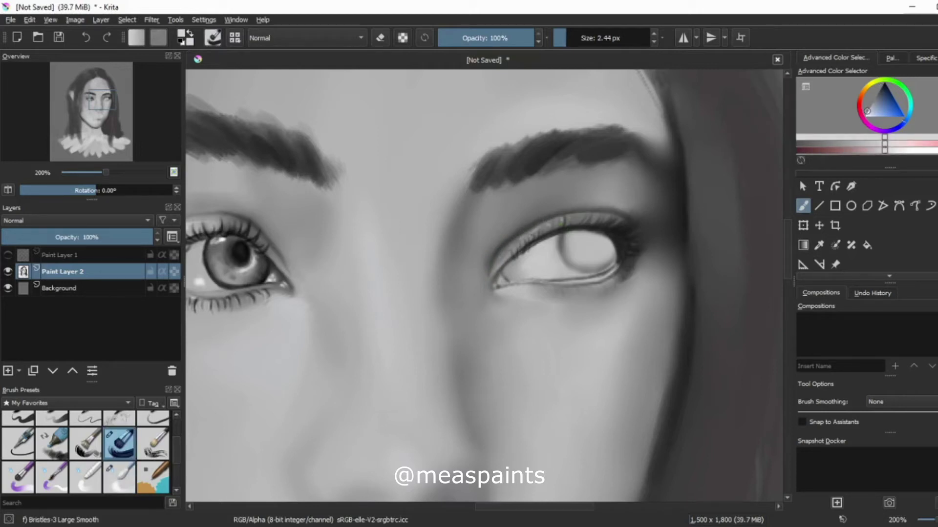
# - Paint a black shadow from the right eye's outer corner into the hair at 30.99 px and blend it with Blender Blur at 15.63 px
pyautogui.press('d')
pyautogui.press(']')
pyautogui.press(']')
pyautogui.press(']')
pyautogui.press(']')
pyautogui.press(']')
pyautogui.press(']')
pyautogui.press(']')
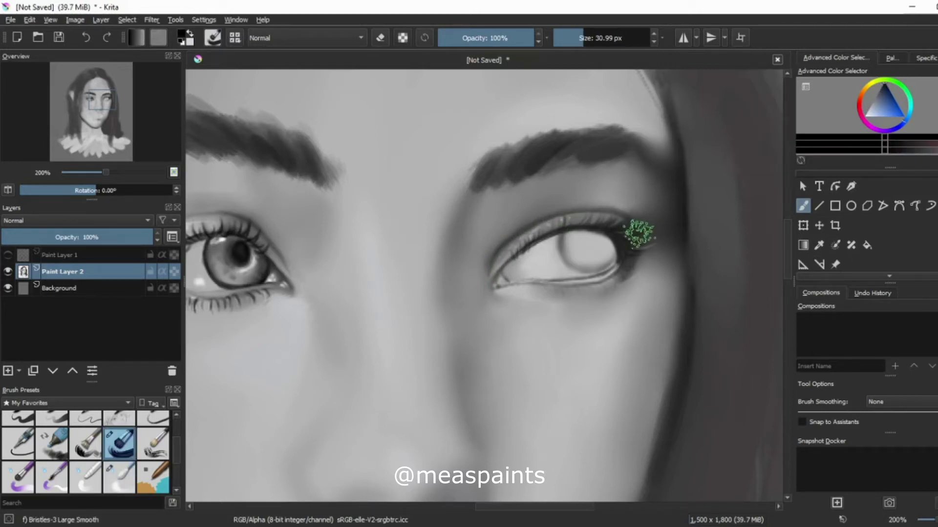
pyautogui.moveTo(640, 225); pyautogui.dragTo(684, 266)
pyautogui.moveTo(663, 192)
pyautogui.mouseDown()
pyautogui.moveTo(681, 360)
pyautogui.moveTo(752, 127)
pyautogui.mouseUp()
pyautogui.press('/')
pyautogui.moveTo(669, 272)
pyautogui.mouseDown()
pyautogui.moveTo(639, 218)
pyautogui.moveTo(638, 250)
pyautogui.mouseUp()
pyautogui.scroll(2, 654, 213)
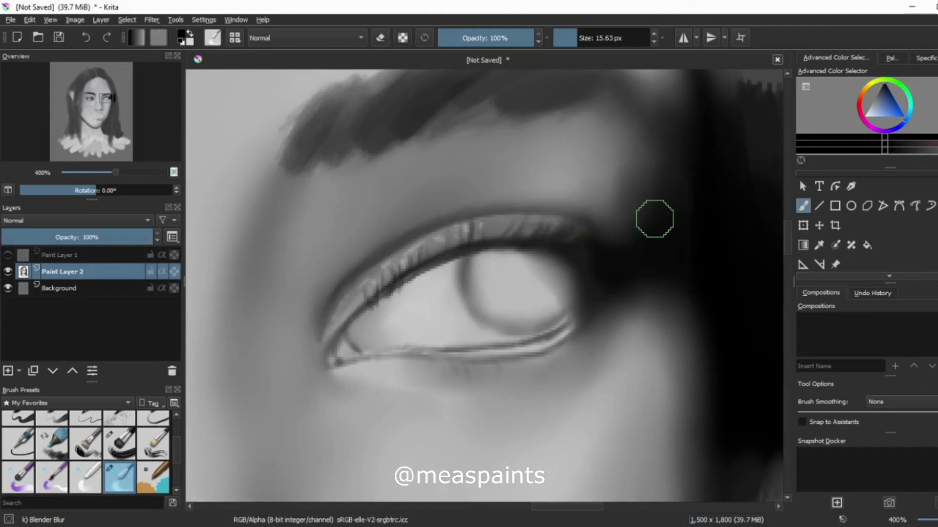
# - Paint the right eye's black pupil and dark iris ring at 2.81 px and shade the iris inside it
pyautogui.press('/')
pyautogui.moveTo(521, 263)
pyautogui.mouseDown()
pyautogui.moveTo(580, 272)
pyautogui.moveTo(488, 256)
pyautogui.moveTo(466, 307)
pyautogui.moveTo(469, 296)
pyautogui.moveTo(574, 312)
pyautogui.mouseUp()
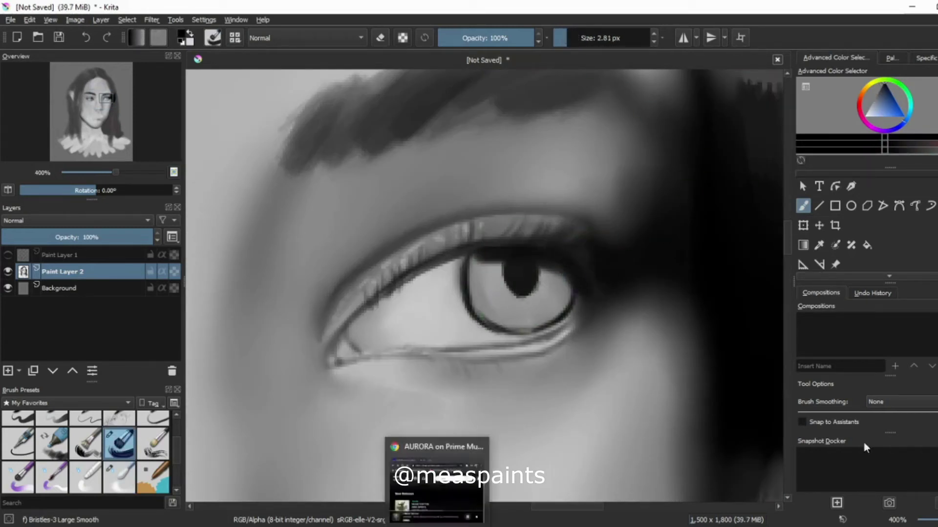
pyautogui.moveTo(508, 331)
pyautogui.mouseDown()
pyautogui.moveTo(573, 284)
pyautogui.moveTo(580, 318)
pyautogui.moveTo(566, 309)
pyautogui.mouseUp()
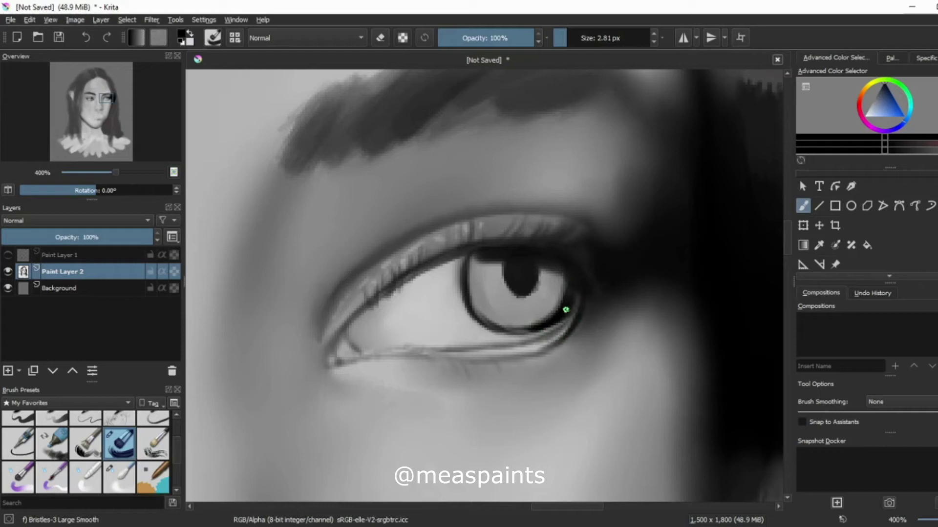
pyautogui.keyDown('ctrl'); pyautogui.click(480, 269); pyautogui.keyUp('ctrl')
pyautogui.moveTo(479, 268)
pyautogui.mouseDown()
pyautogui.moveTo(513, 325)
pyautogui.moveTo(547, 288)
pyautogui.moveTo(507, 306)
pyautogui.moveTo(561, 276)
pyautogui.moveTo(576, 322)
pyautogui.mouseUp()
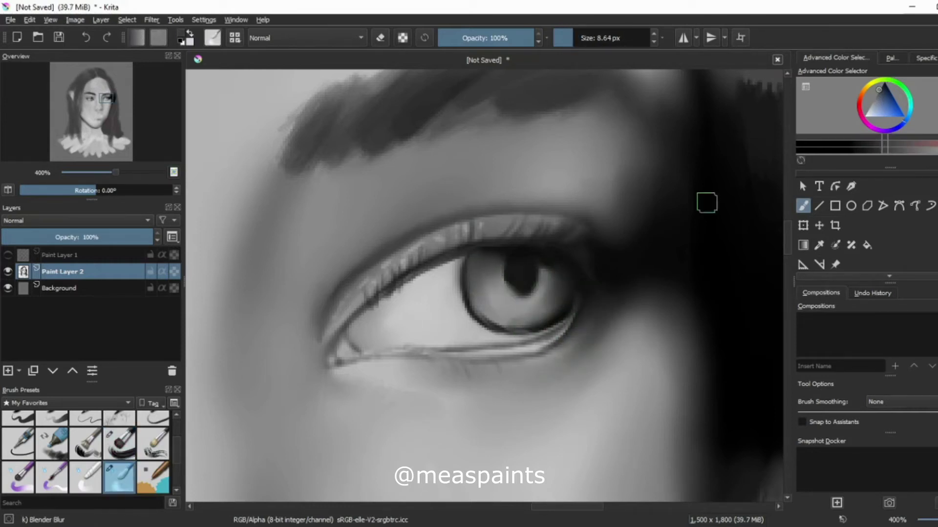
# - Darken the right iris's outer side, blend it with Blender Blur at 8.64 px, and repaint the pupil in black
pyautogui.keyDown('ctrl'); pyautogui.click(708, 201); pyautogui.keyUp('ctrl')
pyautogui.click(119, 444)
pyautogui.press('[')
pyautogui.moveTo(570, 293); pyautogui.dragTo(605, 270)
pyautogui.press('/')
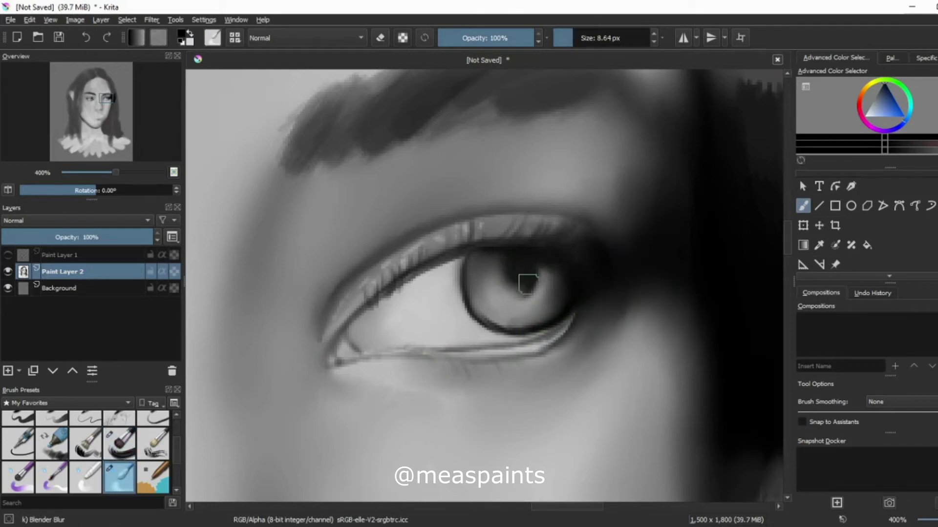
pyautogui.click(118, 455)
pyautogui.moveTo(518, 281)
pyautogui.mouseDown()
pyautogui.moveTo(486, 251)
pyautogui.moveTo(557, 251)
pyautogui.moveTo(587, 279)
pyautogui.mouseUp()
# - Draw dark upper lashes above the right iris at 2.81 px
pyautogui.moveTo(586, 34); pyautogui.dragTo(580, 36)
pyautogui.moveTo(515, 235); pyautogui.dragTo(521, 205)
pyautogui.moveTo(542, 233); pyautogui.dragTo(556, 210)
pyautogui.moveTo(552, 235); pyautogui.dragTo(567, 206)
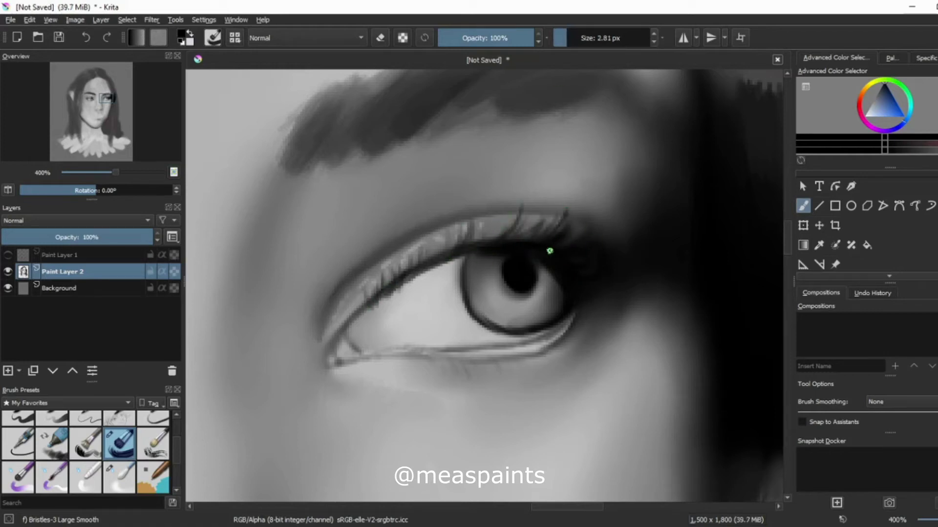
# - Darken and blend the right eye's inner corner, and strengthen its upper lash line and iris ring at 3.65 px
pyautogui.moveTo(368, 304); pyautogui.dragTo(342, 354)
pyautogui.press('/')
pyautogui.moveTo(371, 317)
pyautogui.mouseDown()
pyautogui.moveTo(439, 293)
pyautogui.moveTo(370, 335)
pyautogui.mouseUp()
pyautogui.press('/')
pyautogui.moveTo(327, 366)
pyautogui.mouseDown()
pyautogui.moveTo(349, 354)
pyautogui.moveTo(337, 364)
pyautogui.mouseUp()
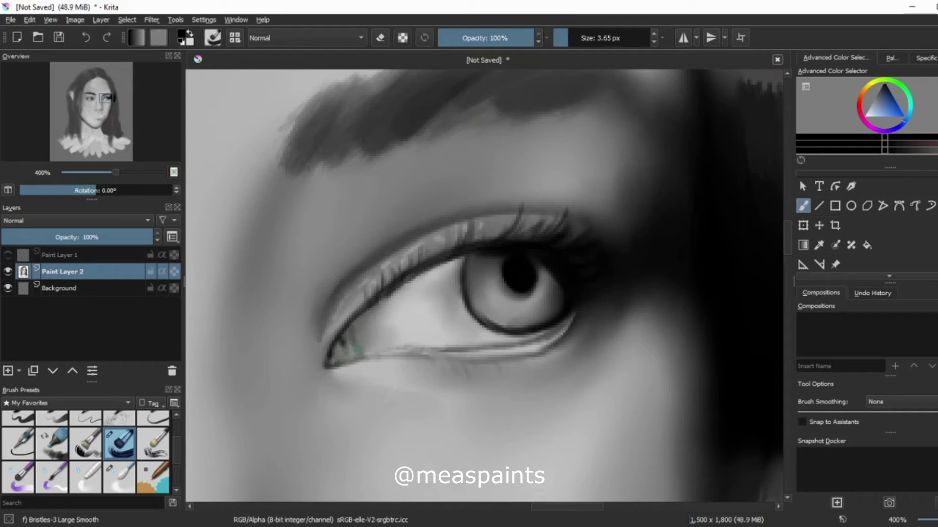
pyautogui.moveTo(454, 258); pyautogui.dragTo(566, 295)
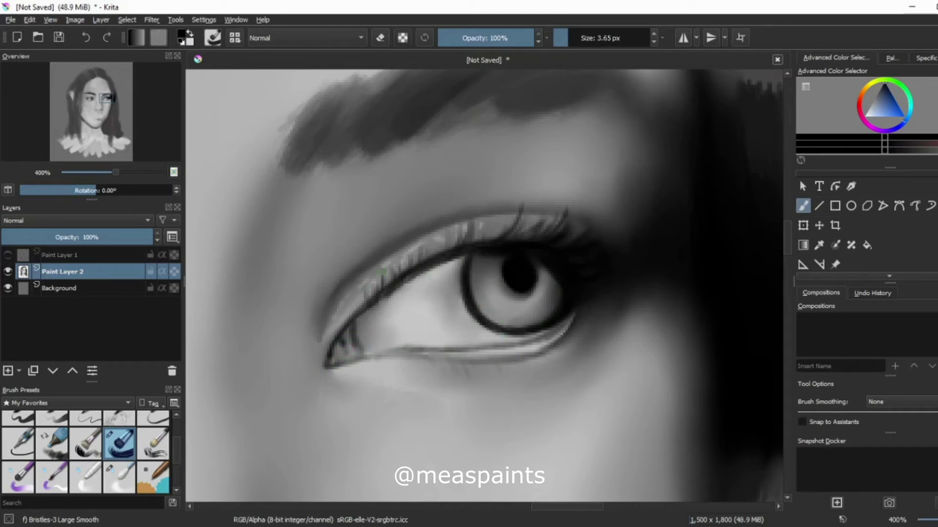
# - Add bold dark lashes along the right eye's upper lid from the inner corner to above the iris
pyautogui.moveTo(470, 215); pyautogui.dragTo(466, 247)
pyautogui.moveTo(518, 202); pyautogui.dragTo(506, 241)
pyautogui.moveTo(386, 299); pyautogui.dragTo(370, 271)
pyautogui.moveTo(424, 283); pyautogui.dragTo(409, 240)
pyautogui.moveTo(457, 267); pyautogui.dragTo(442, 219)
# - Draw dark lower lashes along the right eye's lower lid and darken the lid's outer end at 2.11 px
pyautogui.moveTo(557, 342); pyautogui.dragTo(562, 371)
pyautogui.moveTo(576, 322); pyautogui.dragTo(586, 337)
pyautogui.moveTo(504, 355); pyautogui.dragTo(513, 386)
pyautogui.moveTo(547, 353); pyautogui.dragTo(552, 371)
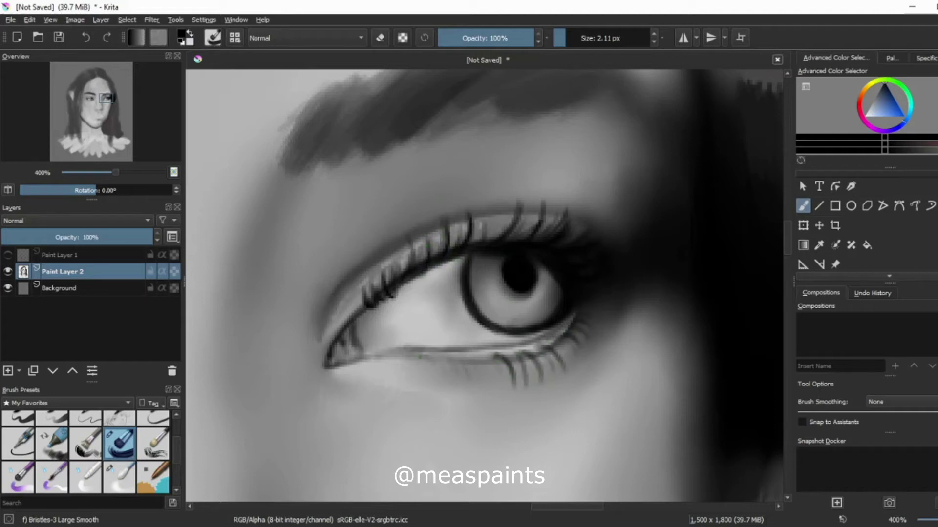
pyautogui.moveTo(461, 352); pyautogui.dragTo(476, 393)
pyautogui.moveTo(432, 353); pyautogui.dragTo(445, 381)
pyautogui.moveTo(537, 342); pyautogui.dragTo(559, 351)
pyautogui.moveTo(549, 327)
pyautogui.mouseDown()
pyautogui.moveTo(581, 357)
pyautogui.moveTo(581, 318)
pyautogui.mouseUp()
pyautogui.moveTo(510, 349); pyautogui.dragTo(540, 373)
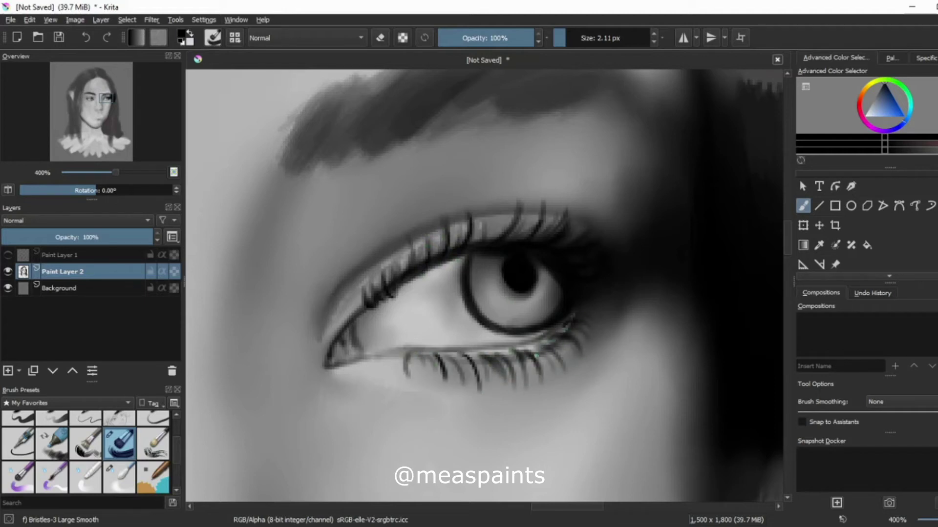
# - Add light grey and white highlights to the right eye's lower lid rim and the upper lid's inner end at 2.11 px
pyautogui.moveTo(872, 112); pyautogui.dragTo(871, 104)
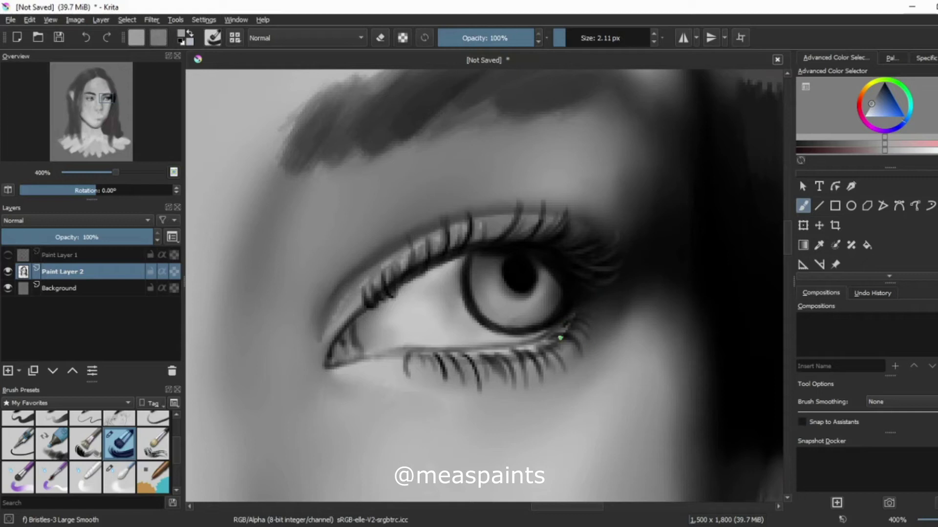
pyautogui.press('l')
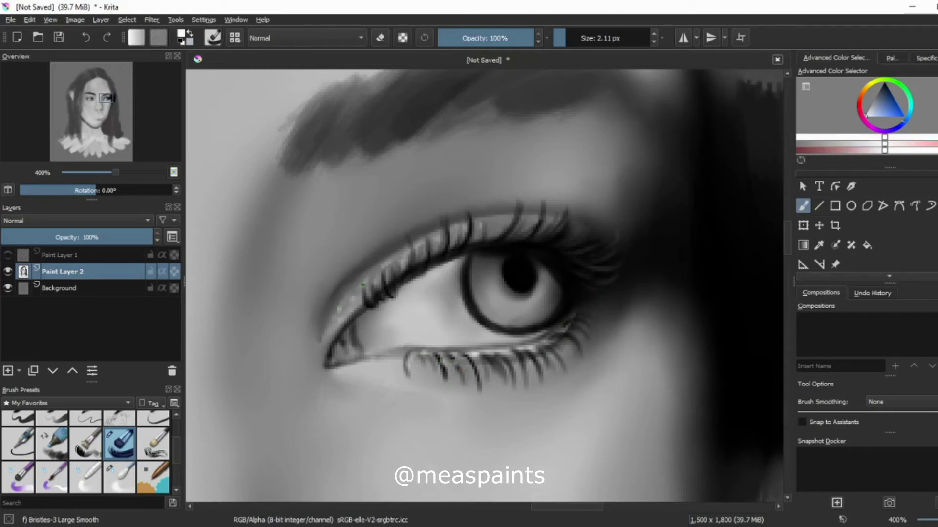
pyautogui.click(569, 337)
# - Darken the left eye's pupil in black at 2.11 px and soften it with Blender Blur at 8.64 px
pyautogui.press('d')
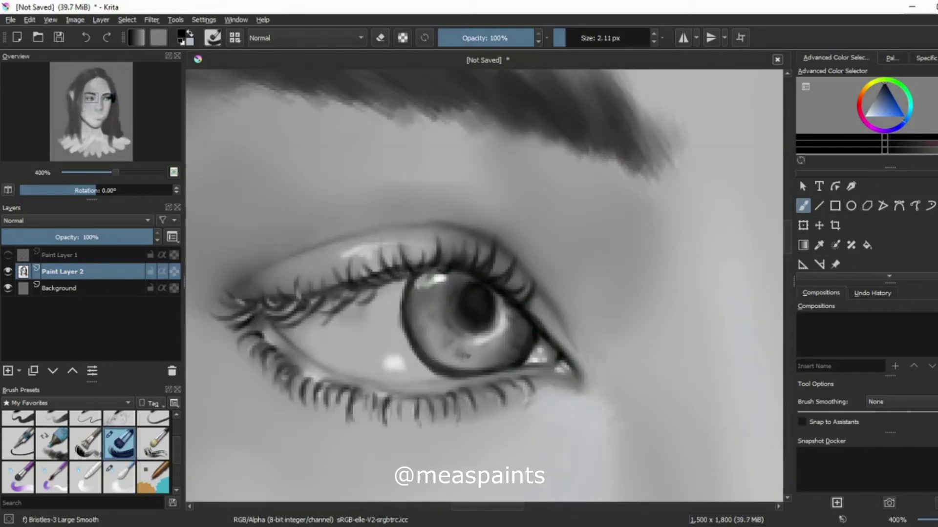
pyautogui.moveTo(471, 308); pyautogui.dragTo(477, 283)
pyautogui.press('/')
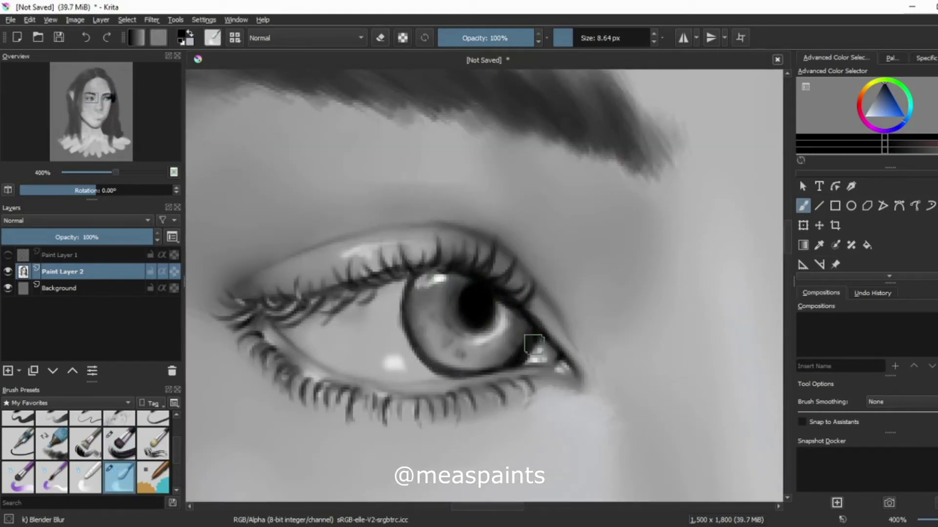
pyautogui.scroll(-5, 543, 434)
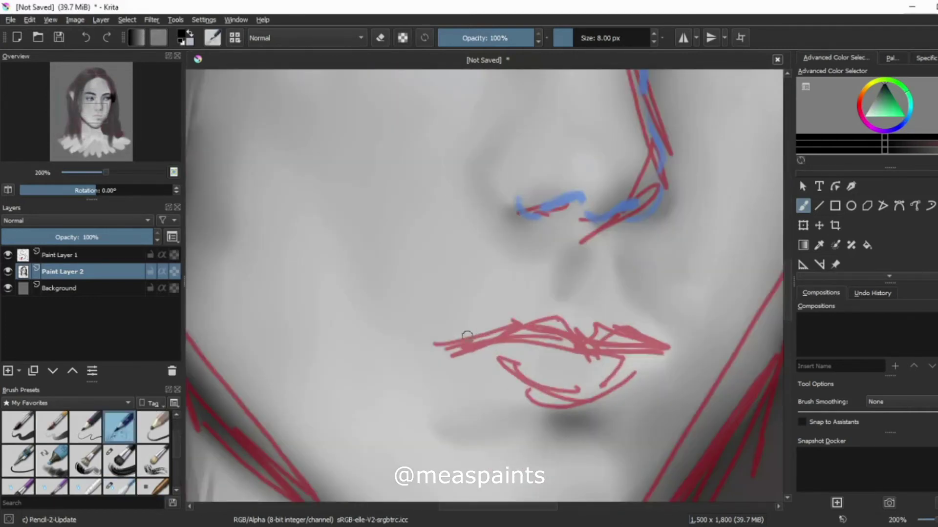
pyautogui.moveTo(562, 310)
pyautogui.mouseDown()
pyautogui.moveTo(602, 312)
pyautogui.moveTo(643, 347)
pyautogui.mouseUp()
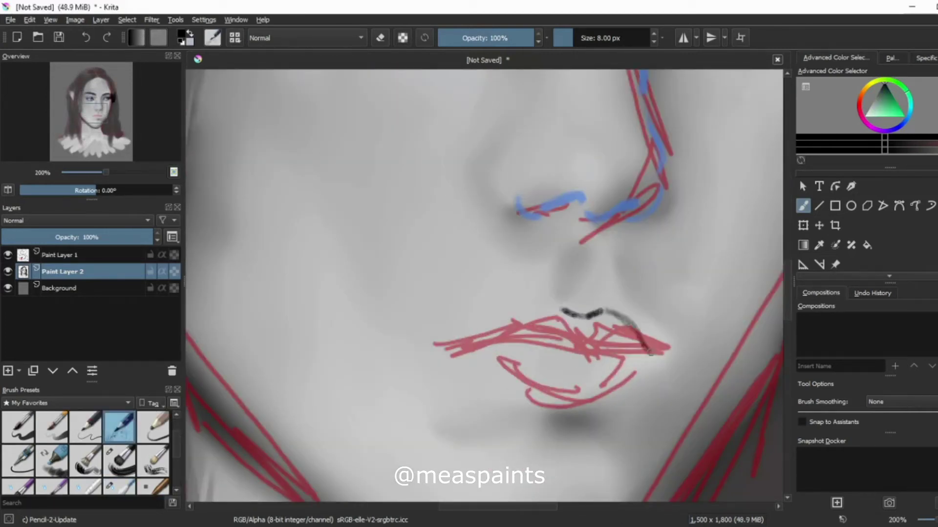
pyautogui.moveTo(459, 347)
pyautogui.mouseDown()
pyautogui.moveTo(561, 308)
pyautogui.moveTo(642, 362)
pyautogui.mouseUp()
pyautogui.moveTo(630, 328); pyautogui.dragTo(657, 364)
pyautogui.moveTo(454, 357)
pyautogui.mouseDown()
pyautogui.moveTo(533, 407)
pyautogui.moveTo(652, 362)
pyautogui.mouseUp()
pyautogui.moveTo(570, 280); pyautogui.dragTo(581, 246)
pyautogui.moveTo(606, 243); pyautogui.dragTo(619, 299)
pyautogui.moveTo(575, 299); pyautogui.dragTo(592, 301)
pyautogui.moveTo(540, 215); pyautogui.dragTo(581, 199)
pyautogui.moveTo(620, 215); pyautogui.dragTo(641, 202)
pyautogui.press('-')
pyautogui.press('-')
pyautogui.press('-')
pyautogui.hotkey('ctrl', 'shift', 'f')
pyautogui.press('Delete')
pyautogui.hotkey('ctrl', 'shift', 'a')
pyautogui.press('/')
pyautogui.scroll(3, 515, 359)
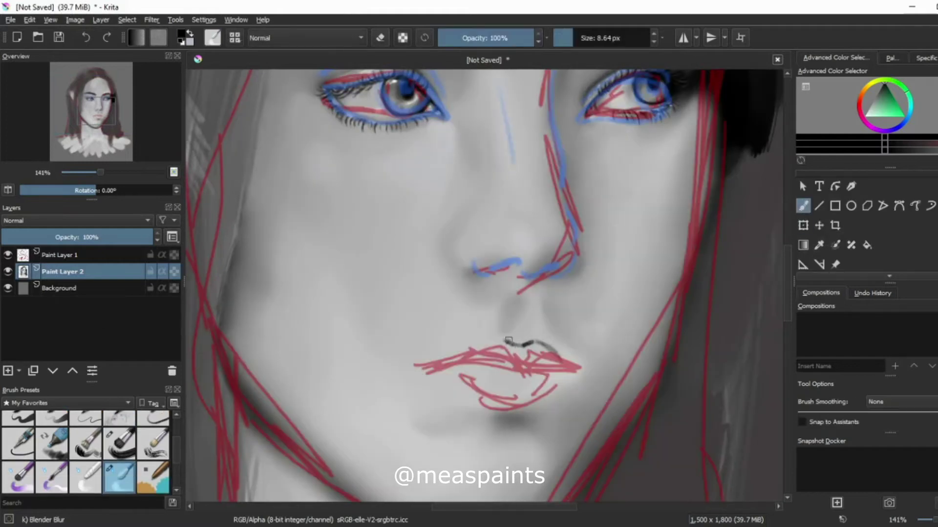
# - Outline the lips in green on Paint Layer 1 with the Pencil-2 brush at 8 px
pyautogui.press('pageup')
pyautogui.press('/')
pyautogui.moveTo(424, 370)
pyautogui.mouseDown()
pyautogui.moveTo(574, 383)
pyautogui.moveTo(559, 378)
pyautogui.mouseUp()
# - Select the green lip outline freehand and adjust it with a transform, temporarily hiding Paint Layer 2
pyautogui.scroll(-2, 825, 224)
pyautogui.click(850, 253)
pyautogui.moveTo(518, 337); pyautogui.dragTo(509, 444)
pyautogui.hotkey('ctrl', 't')
pyautogui.scroll(-3, 488, 357)
pyautogui.click(8, 272)
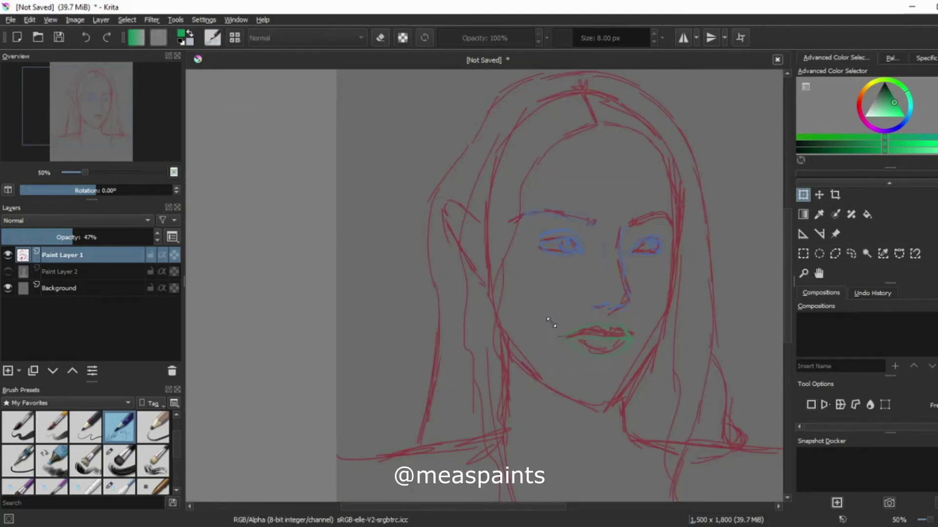
pyautogui.moveTo(549, 321); pyautogui.dragTo(341, 316)
pyautogui.click(8, 272)
pyautogui.press('Return')
pyautogui.scroll(3, 669, 359)
# - Fill the lip shape in dark grey on Paint Layer 2 with Bristles-3 Large Smooth at 14.46 px and hide the sketch layer
pyautogui.click(126, 466)
pyautogui.press('pagedown')
pyautogui.click(876, 95)
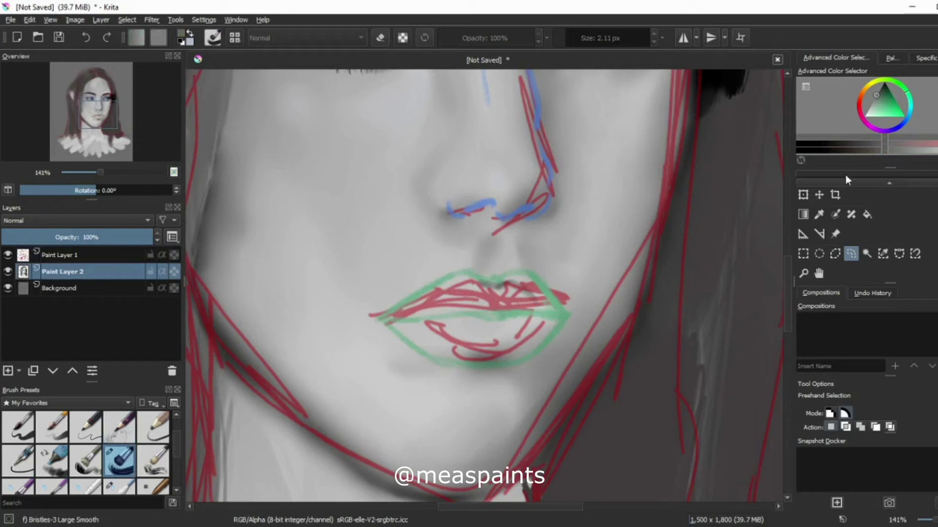
pyautogui.moveTo(391, 315)
pyautogui.mouseDown()
pyautogui.moveTo(557, 298)
pyautogui.moveTo(529, 345)
pyautogui.moveTo(415, 332)
pyautogui.mouseUp()
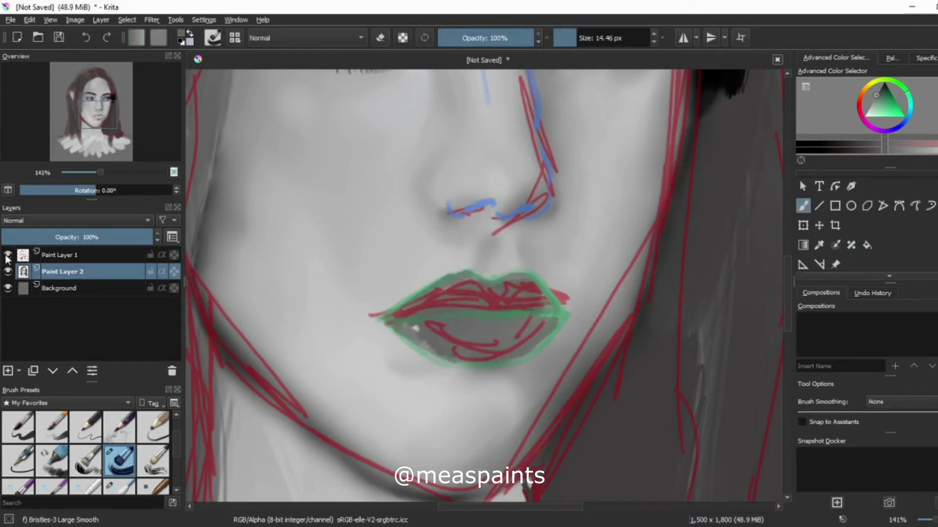
pyautogui.click(8, 255)
pyautogui.moveTo(518, 276)
pyautogui.mouseDown()
pyautogui.moveTo(559, 316)
pyautogui.moveTo(417, 325)
pyautogui.moveTo(463, 346)
pyautogui.mouseUp()
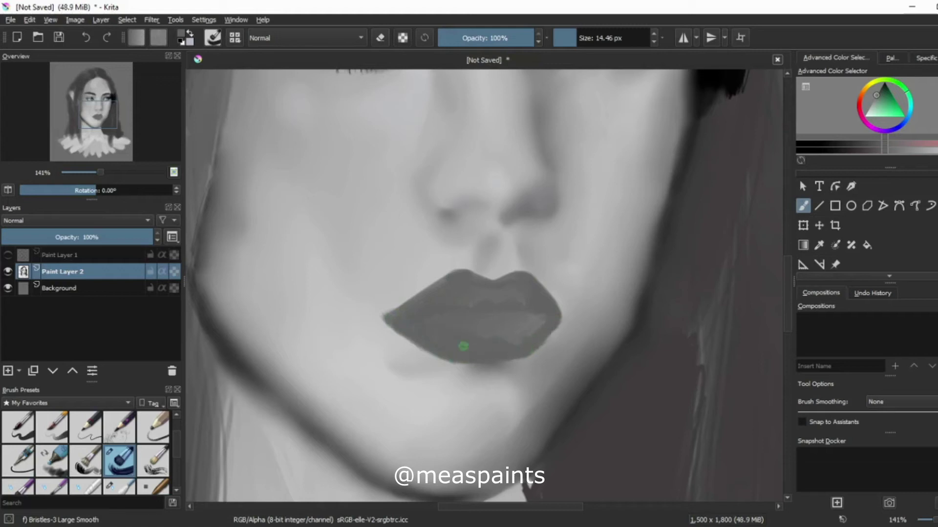
# - Shade the upper lip darker than the lower with Bristles-3 Large Smooth at 9.47 px, and soften the lips with Blender Blur at 15.63 px
pyautogui.click(879, 90)
pyautogui.moveTo(408, 307)
pyautogui.mouseDown()
pyautogui.moveTo(484, 312)
pyautogui.moveTo(540, 300)
pyautogui.moveTo(548, 329)
pyautogui.moveTo(528, 352)
pyautogui.moveTo(440, 361)
pyautogui.moveTo(447, 312)
pyautogui.mouseUp()
pyautogui.press('[')
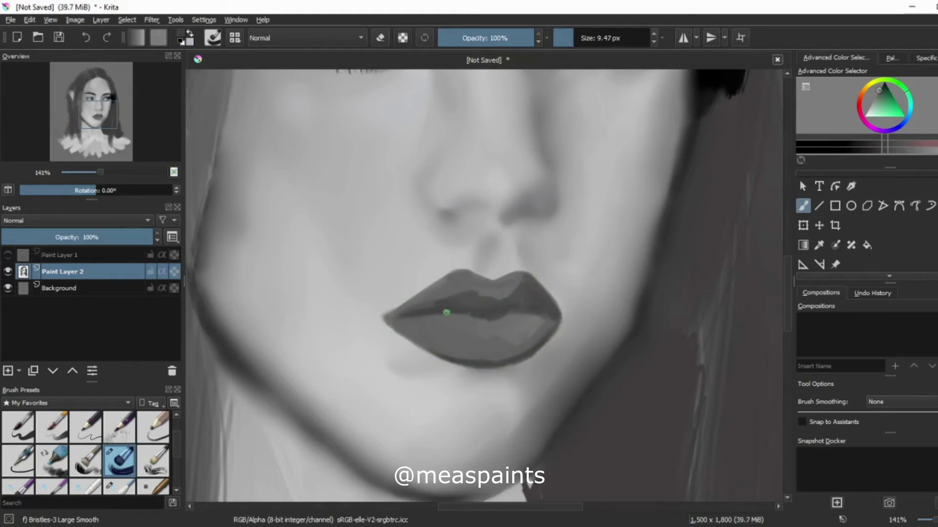
pyautogui.moveTo(501, 292); pyautogui.dragTo(549, 298)
pyautogui.click(119, 485)
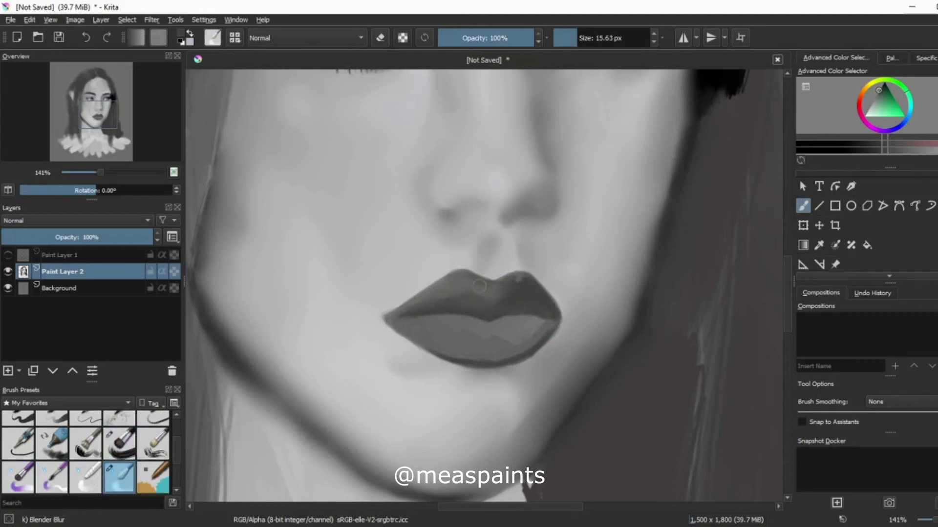
pyautogui.moveTo(372, 322); pyautogui.dragTo(377, 314)
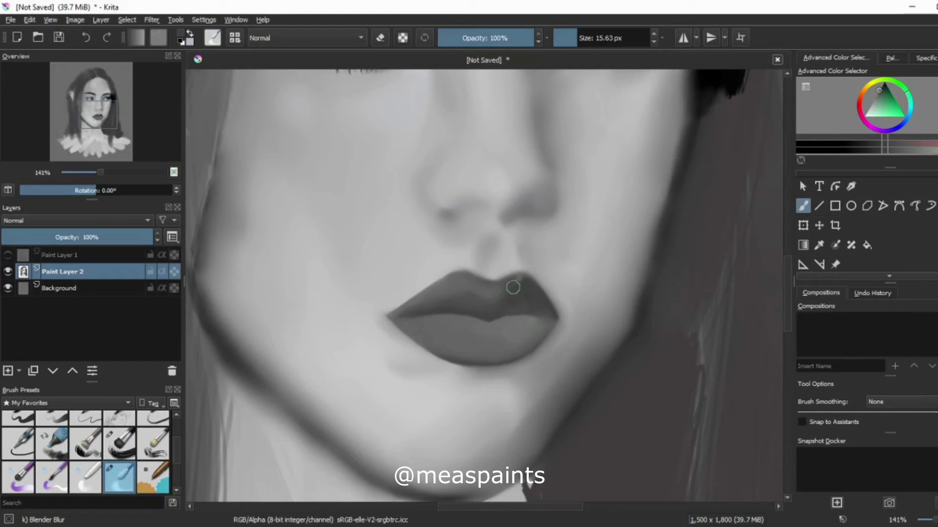
# - Dab light grey highlights on the lower lip with Bristles-3 Large Smooth at 9.47 px and blend them with Blender Blur at 15.63 px
pyautogui.press('/')
pyautogui.keyDown('ctrl'); pyautogui.click(468, 335); pyautogui.keyUp('ctrl')
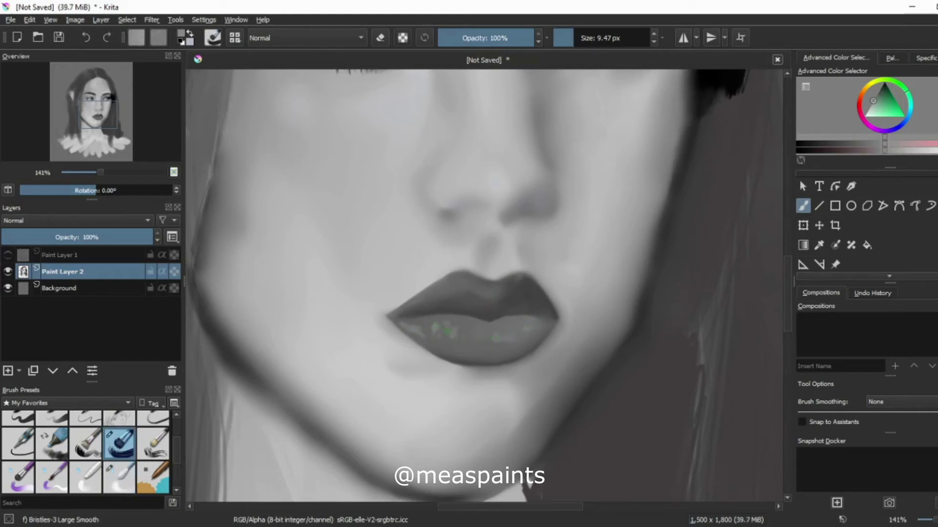
pyautogui.press('/')
# - Paint the line between the lips in black with Bristles-3 Large Smooth at 4.12 px, from one mouth corner to the other
pyautogui.press('d')
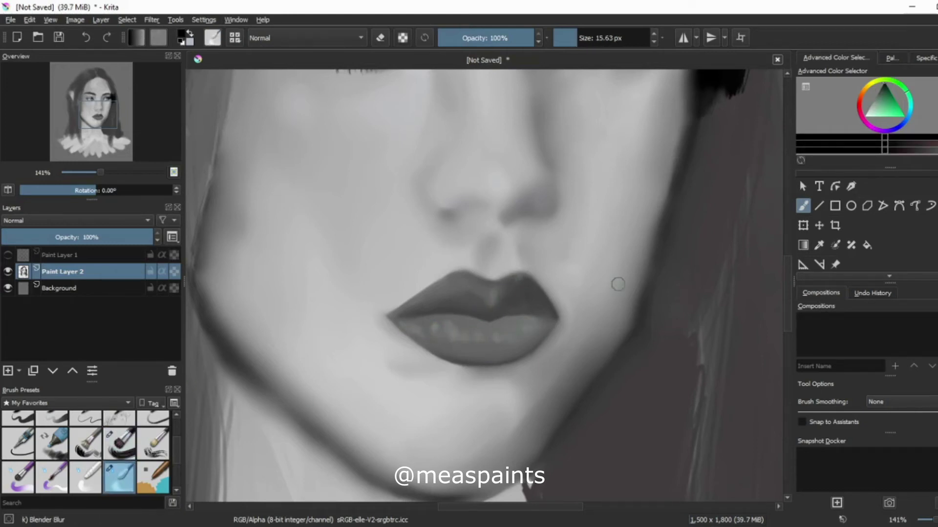
pyautogui.scroll(2, 358, 329)
pyautogui.press('/')
pyautogui.moveTo(418, 301); pyautogui.dragTo(759, 306)
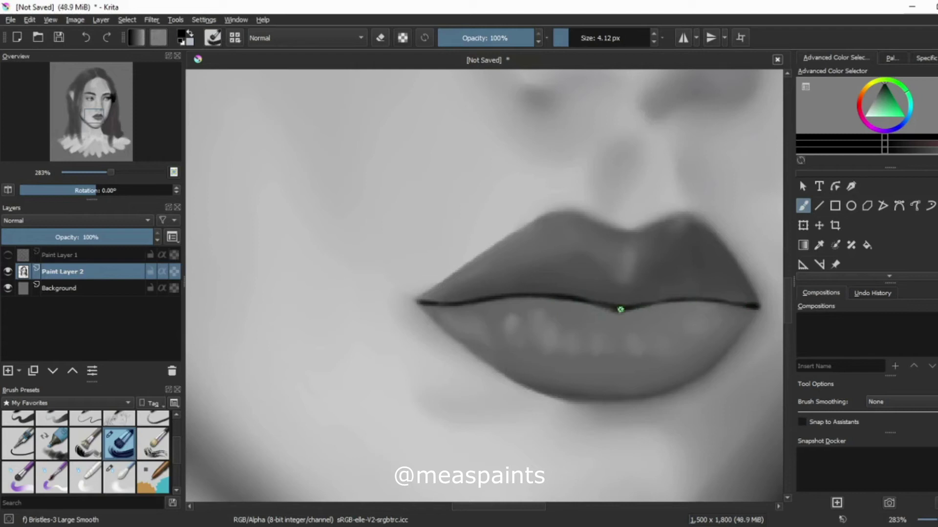
pyautogui.moveTo(465, 300)
pyautogui.mouseDown()
pyautogui.moveTo(718, 257)
pyautogui.moveTo(695, 373)
pyautogui.moveTo(550, 383)
pyautogui.moveTo(425, 295)
pyautogui.mouseUp()
# - Darken the upper lip above the mouth line and soften the lip shading with Blender Blur at 8.64 px
pyautogui.press('/')
pyautogui.moveTo(635, 391); pyautogui.dragTo(712, 345)
pyautogui.moveTo(679, 274); pyautogui.dragTo(712, 258)
pyautogui.click(568, 37)
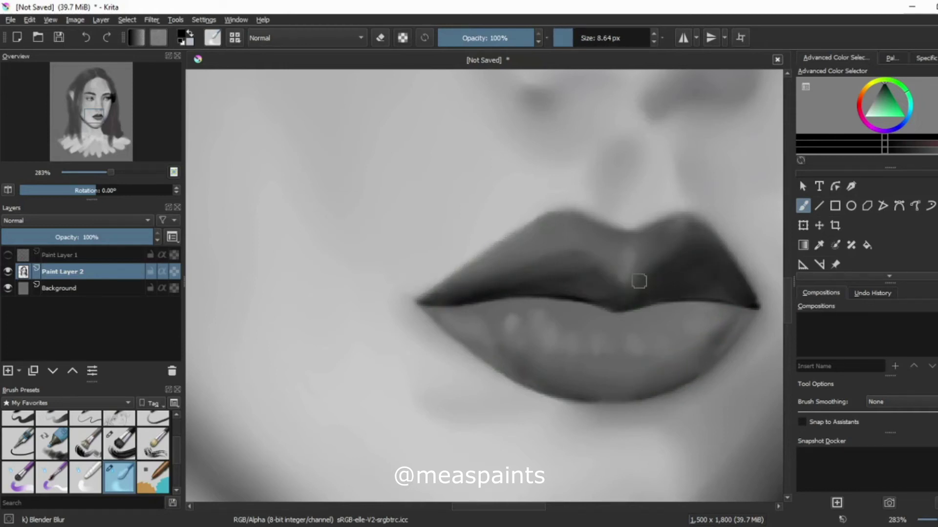
# - Define the lower lip's edge, highlights and creases with sampled greys at 7.85 px, and soften them with Blender Blur at 8.64 px
pyautogui.scroll(-3, 619, 298)
pyautogui.scroll(2, 620, 298)
pyautogui.click(120, 444)
pyautogui.moveTo(435, 325)
pyautogui.mouseDown()
pyautogui.moveTo(522, 266)
pyautogui.moveTo(489, 376)
pyautogui.moveTo(542, 391)
pyautogui.mouseUp()
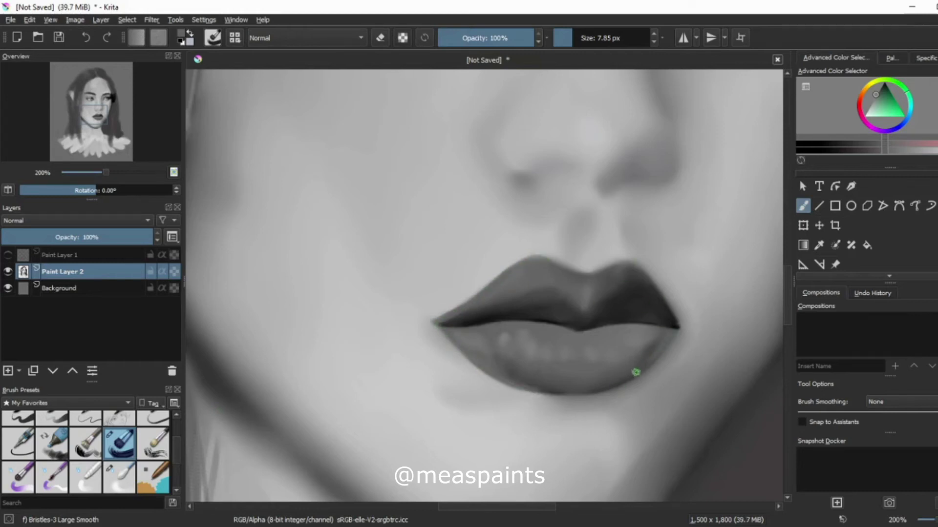
pyautogui.keyDown('ctrl'); pyautogui.click(460, 339); pyautogui.keyUp('ctrl')
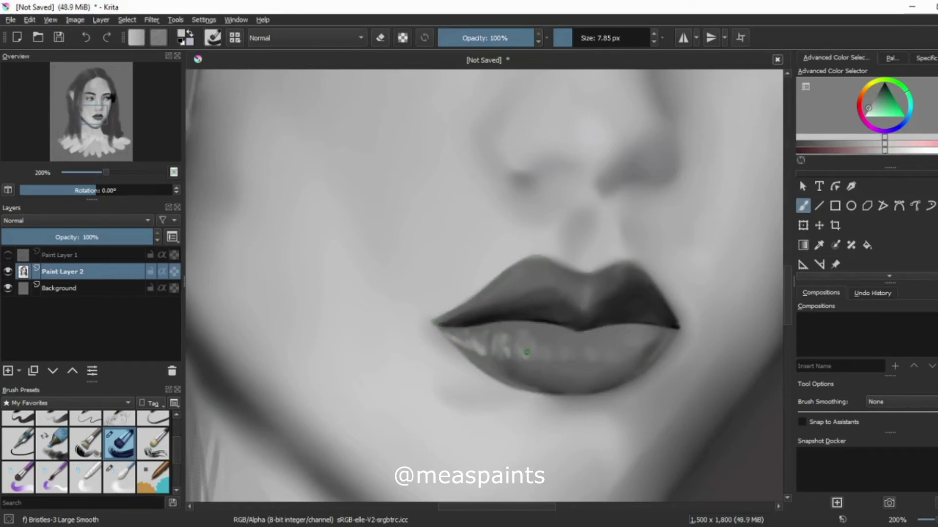
pyautogui.keyDown('ctrl'); pyautogui.click(535, 357); pyautogui.keyUp('ctrl')
pyautogui.keyDown('ctrl'); pyautogui.click(507, 363); pyautogui.keyUp('ctrl')
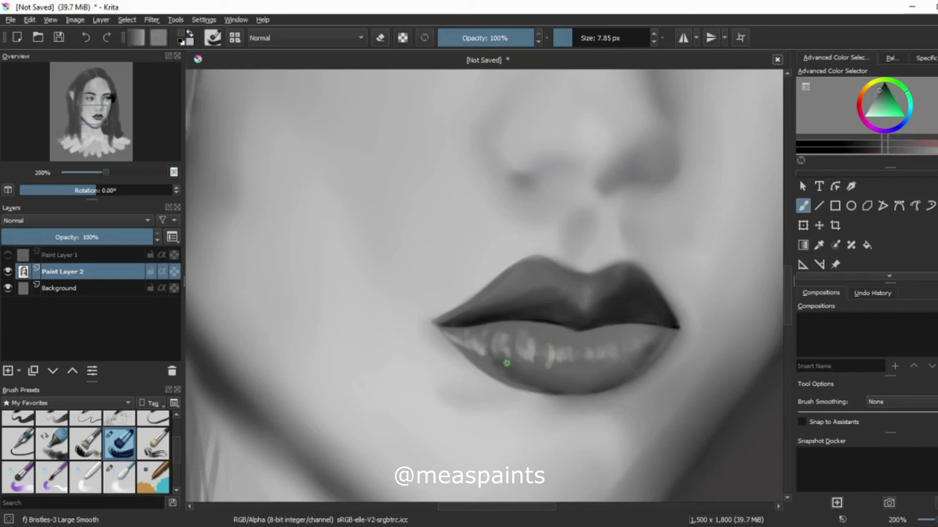
pyautogui.click(120, 478)
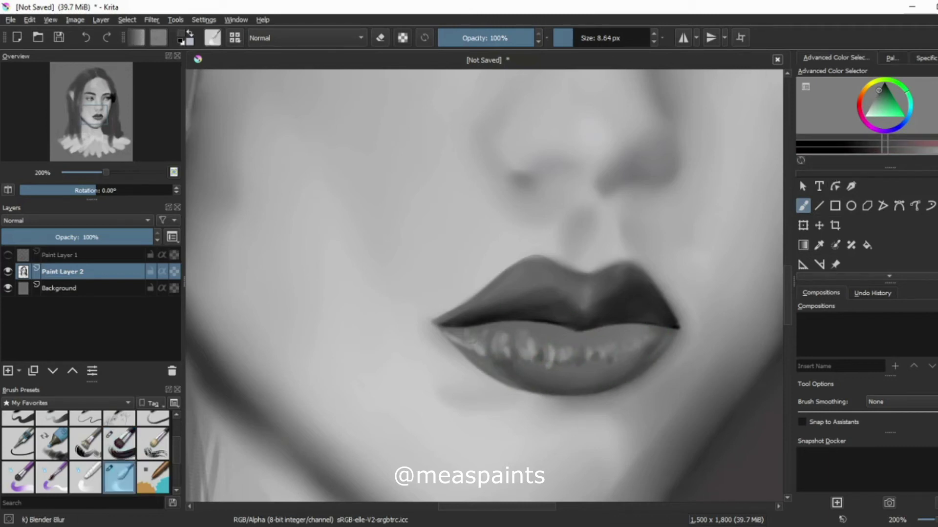
# - Deepen the upper lip's shadows in black with Bristles-3 Large Smooth and blend them with Blender Blur at 8.64 px
pyautogui.scroll(2, 632, 374)
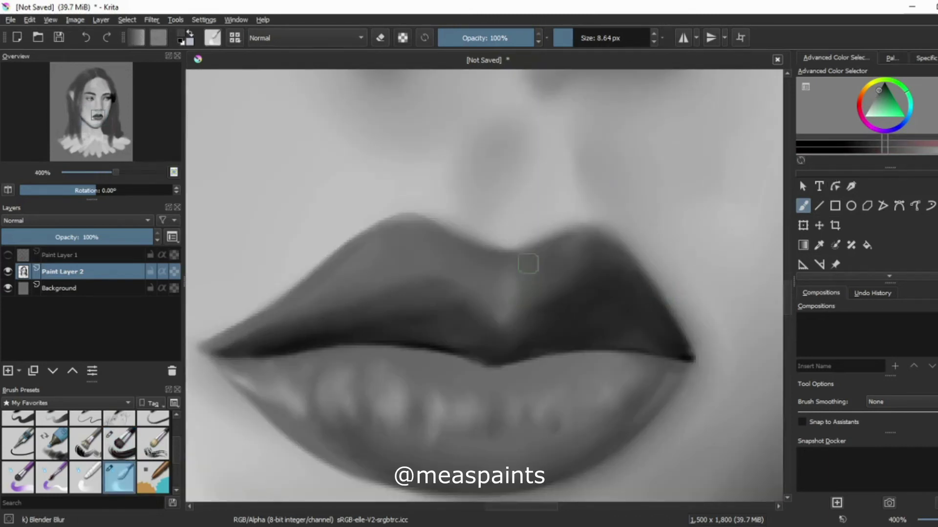
pyautogui.press('/')
pyautogui.moveTo(209, 342)
pyautogui.mouseDown()
pyautogui.moveTo(305, 335)
pyautogui.moveTo(660, 350)
pyautogui.moveTo(373, 266)
pyautogui.moveTo(655, 298)
pyautogui.mouseUp()
pyautogui.press('/')
pyautogui.moveTo(263, 351)
pyautogui.mouseDown()
pyautogui.moveTo(464, 303)
pyautogui.moveTo(326, 300)
pyautogui.moveTo(271, 331)
pyautogui.mouseUp()
pyautogui.moveTo(474, 277)
pyautogui.mouseDown()
pyautogui.moveTo(532, 339)
pyautogui.moveTo(531, 286)
pyautogui.moveTo(624, 288)
pyautogui.moveTo(683, 350)
pyautogui.mouseUp()
pyautogui.moveTo(572, 345); pyautogui.dragTo(625, 352)
# - Trim the upper lip's outer edge with the surrounding light skin grey at 7.85 px and soften it with Blender Blur at 8.64 px
pyautogui.press('-')
pyautogui.press('-')
pyautogui.press('-')
pyautogui.press('-')
pyautogui.press('-')
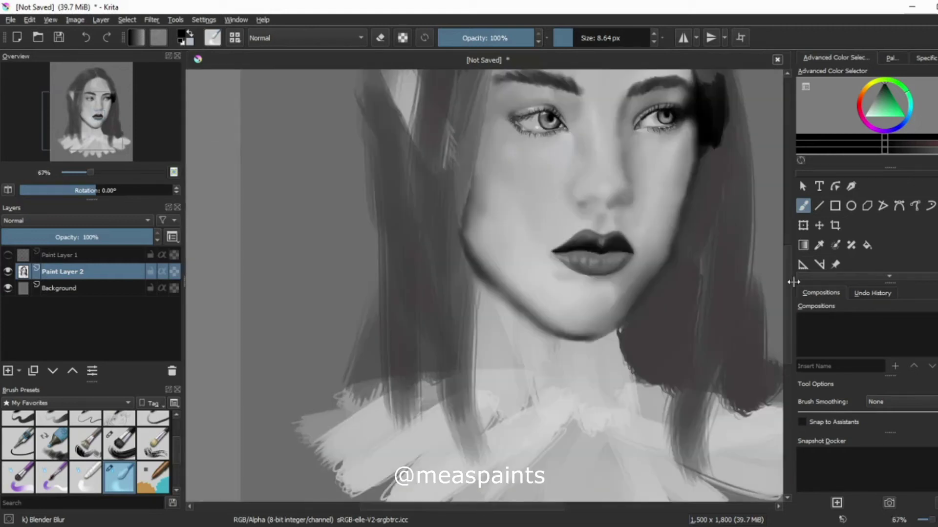
pyautogui.scroll(3, 570, 389)
pyautogui.keyDown('ctrl'); pyautogui.click(611, 294); pyautogui.keyUp('ctrl')
pyautogui.press('/')
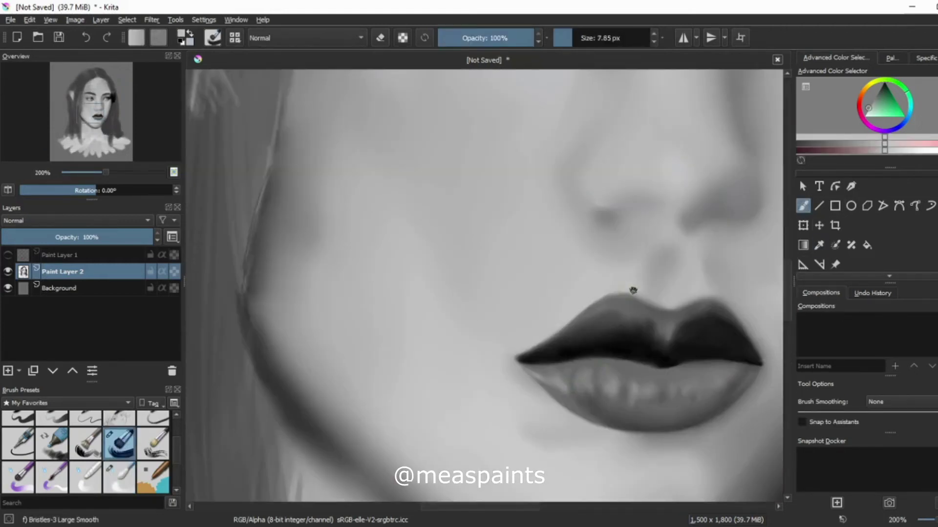
pyautogui.moveTo(611, 294); pyautogui.dragTo(586, 310)
pyautogui.press('/')
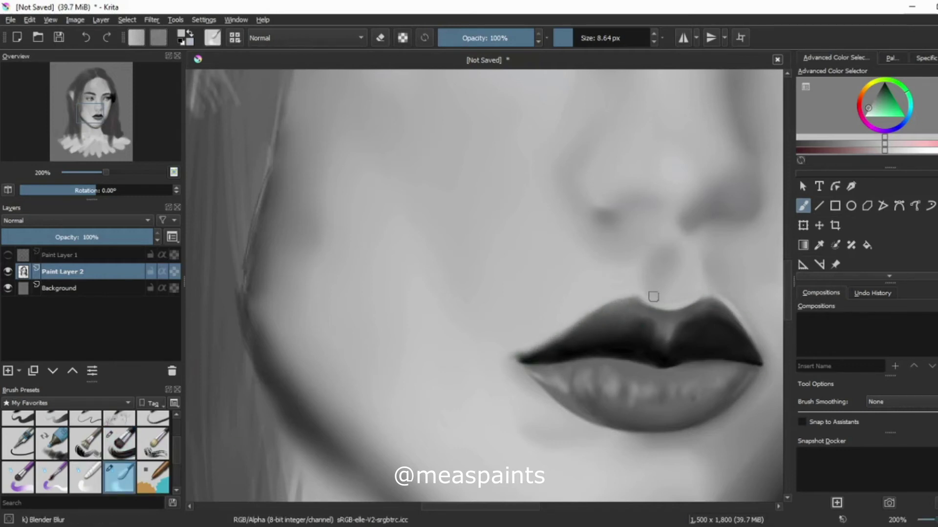
# - Paint darker grey shading on the nostrils, underside of the nose and philtrum with Bristles-3 Large Smooth at 7.85 px
pyautogui.moveTo(524, 508); pyautogui.dragTo(541, 508)
pyautogui.press('/')
pyautogui.keyDown('ctrl'); pyautogui.click(315, 372); pyautogui.keyUp('ctrl')
pyautogui.moveTo(584, 232); pyautogui.dragTo(655, 200)
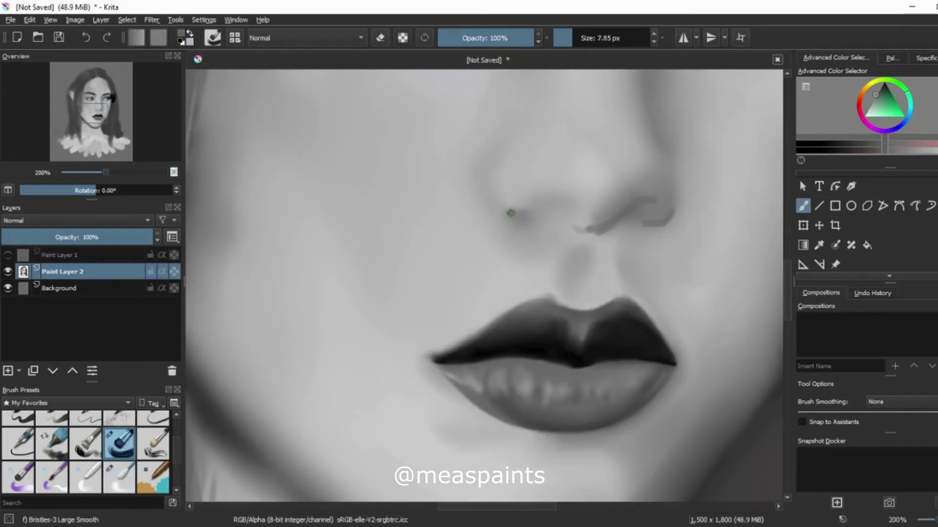
pyautogui.moveTo(508, 215); pyautogui.dragTo(579, 201)
pyautogui.moveTo(579, 244); pyautogui.dragTo(564, 293)
pyautogui.moveTo(617, 237)
pyautogui.mouseDown()
pyautogui.moveTo(624, 276)
pyautogui.moveTo(676, 198)
pyautogui.mouseUp()
# - Blend the nose and philtrum shading with Blender Blur at 13.35 px
pyautogui.press('/')
pyautogui.moveTo(566, 253); pyautogui.dragTo(562, 288)
pyautogui.press(']')
pyautogui.moveTo(617, 240); pyautogui.dragTo(625, 281)
pyautogui.press('-')
pyautogui.press('-')
pyautogui.press('-')
pyautogui.press('-')
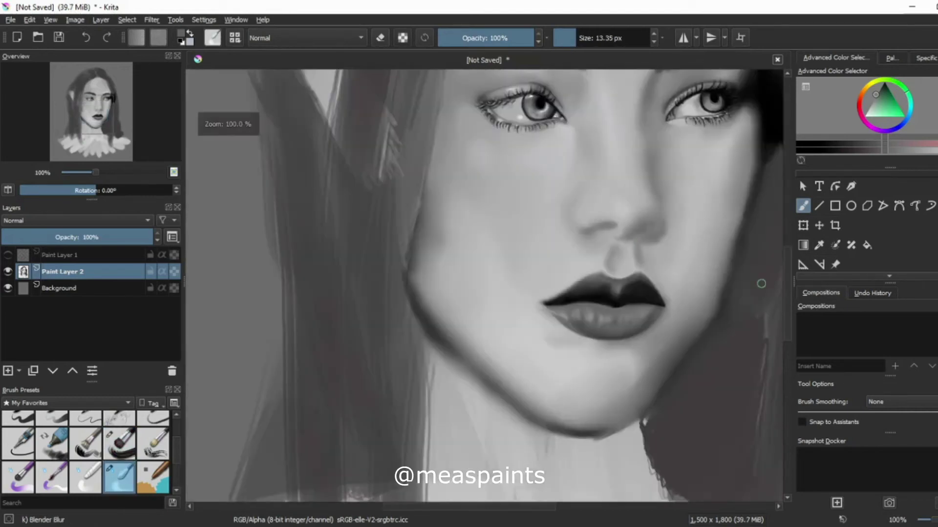
# - Paint the hair in black with long grey strands along both sides and the crown, using Bristles-3 Large Smooth at 20.95 px
pyautogui.press('/')
pyautogui.keyDown('ctrl'); pyautogui.click(471, 183); pyautogui.keyUp('ctrl')
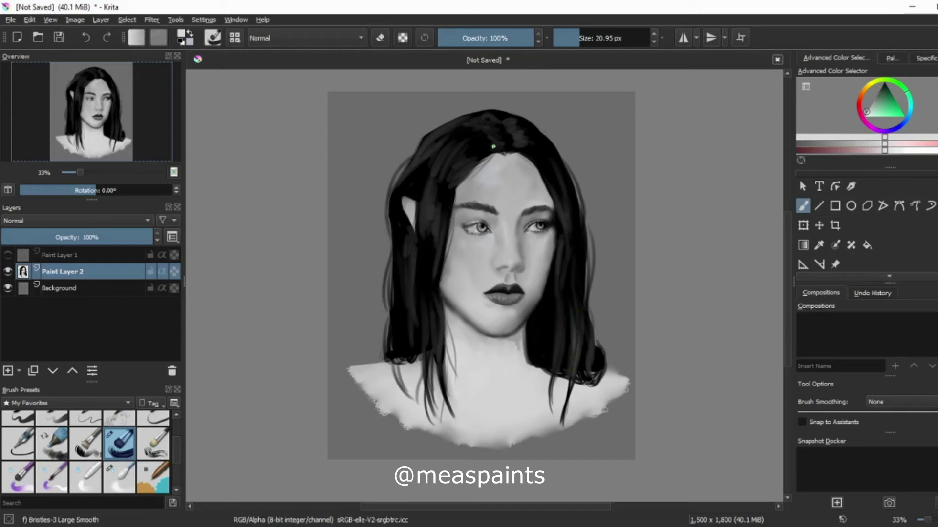
pyautogui.moveTo(437, 361)
pyautogui.mouseDown()
pyautogui.moveTo(424, 306)
pyautogui.moveTo(425, 190)
pyautogui.mouseUp()
pyautogui.moveTo(440, 293); pyautogui.dragTo(464, 152)
pyautogui.moveTo(439, 215)
pyautogui.mouseDown()
pyautogui.moveTo(426, 155)
pyautogui.moveTo(425, 237)
pyautogui.mouseUp()
pyautogui.keyDown('ctrl'); pyautogui.click(426, 155); pyautogui.keyUp('ctrl')
pyautogui.moveTo(437, 160); pyautogui.dragTo(423, 241)
pyautogui.moveTo(432, 411); pyautogui.dragTo(411, 251)
pyautogui.moveTo(446, 129)
pyautogui.mouseDown()
pyautogui.moveTo(406, 186)
pyautogui.moveTo(425, 215)
pyautogui.mouseUp()
pyautogui.moveTo(567, 336); pyautogui.dragTo(579, 388)
pyautogui.moveTo(457, 117); pyautogui.dragTo(408, 162)
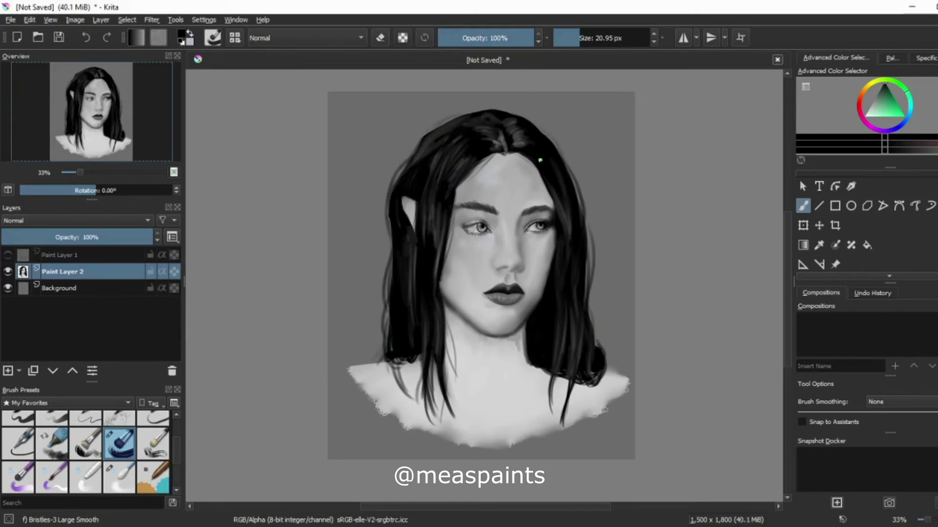
# - Refine the hair parting above the forehead in black with Bristles-3 Large Smooth at 11.30 px, and try the brush at 25.64 px
pyautogui.press('1')
pyautogui.press('[')
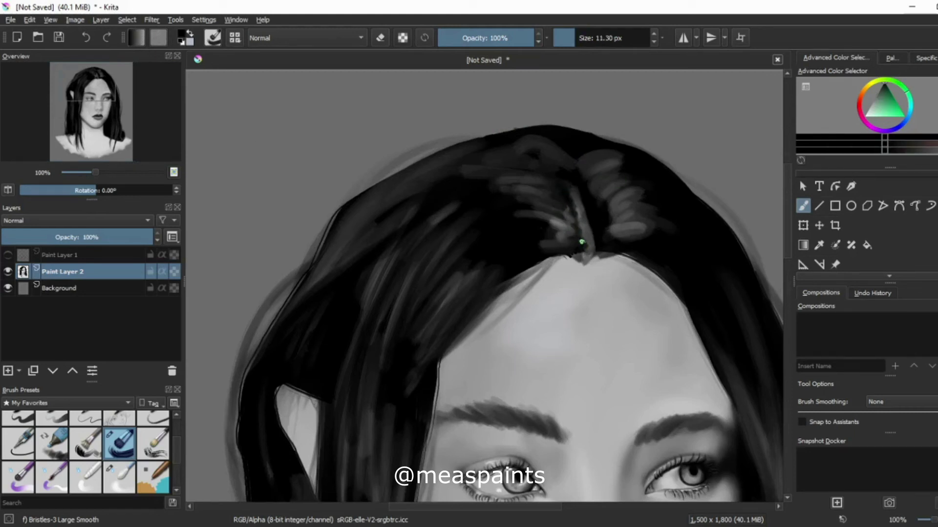
pyautogui.moveTo(575, 230)
pyautogui.mouseDown()
pyautogui.moveTo(594, 247)
pyautogui.moveTo(601, 215)
pyautogui.mouseUp()
pyautogui.press(']')
pyautogui.press(']')
pyautogui.press(']')
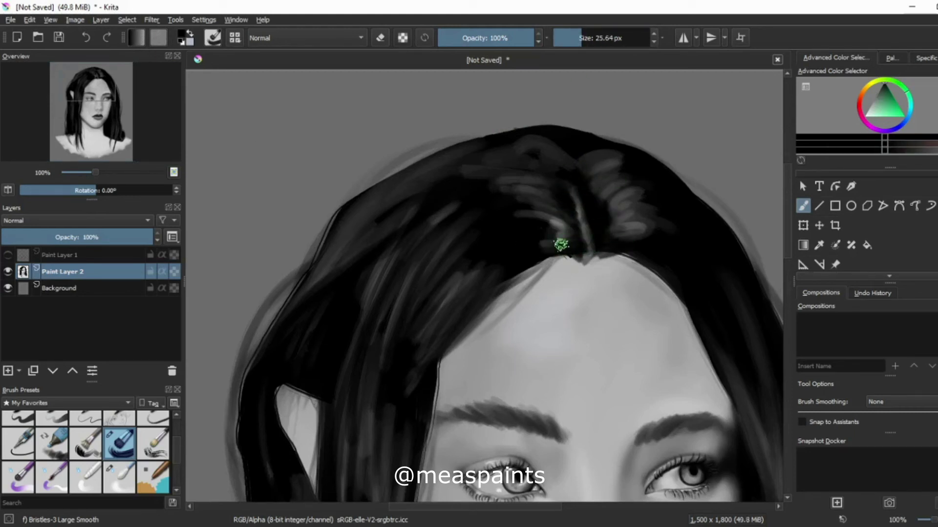
# - Draw fine light grey strands on the crown beside the parting and through the hair with the brush at 3.21 px
pyautogui.press('[')
pyautogui.press('[')
pyautogui.press('[')
pyautogui.press('[')
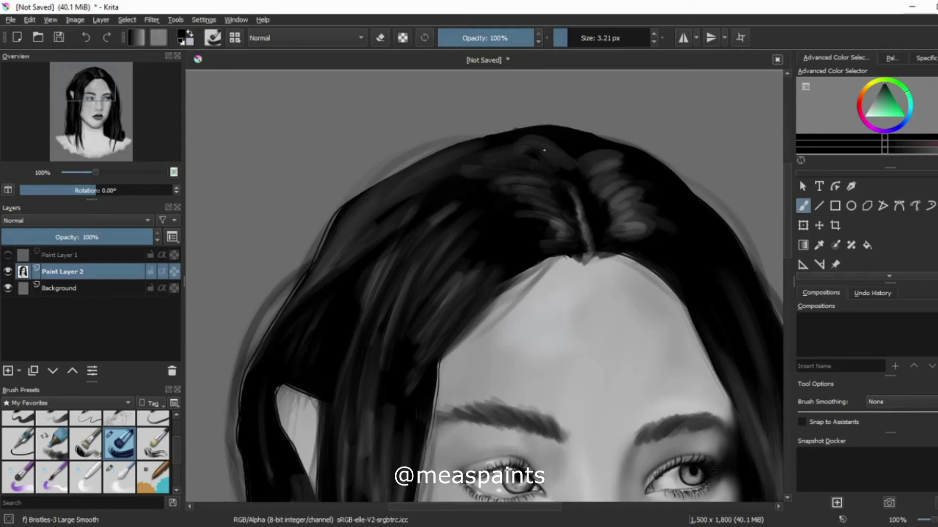
pyautogui.keyDown('ctrl'); pyautogui.click(618, 241); pyautogui.keyUp('ctrl')
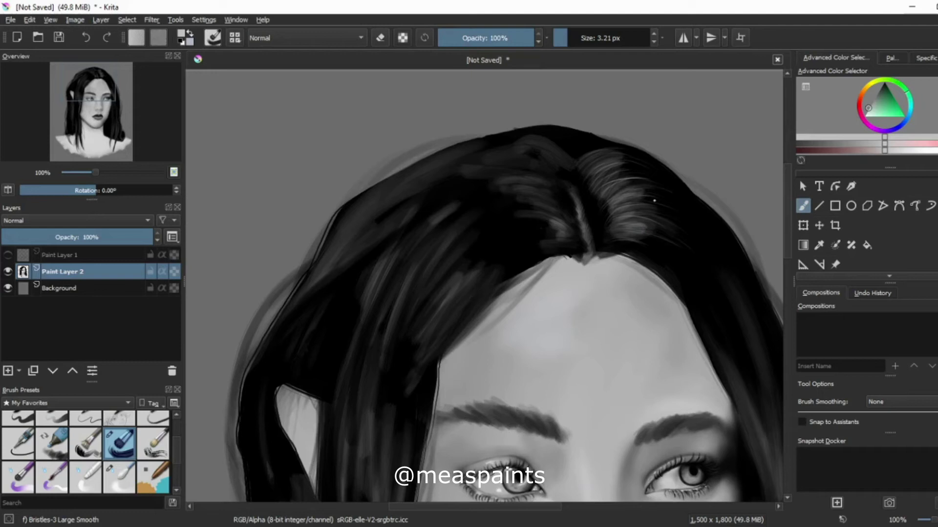
pyautogui.press('-')
pyautogui.press('-')
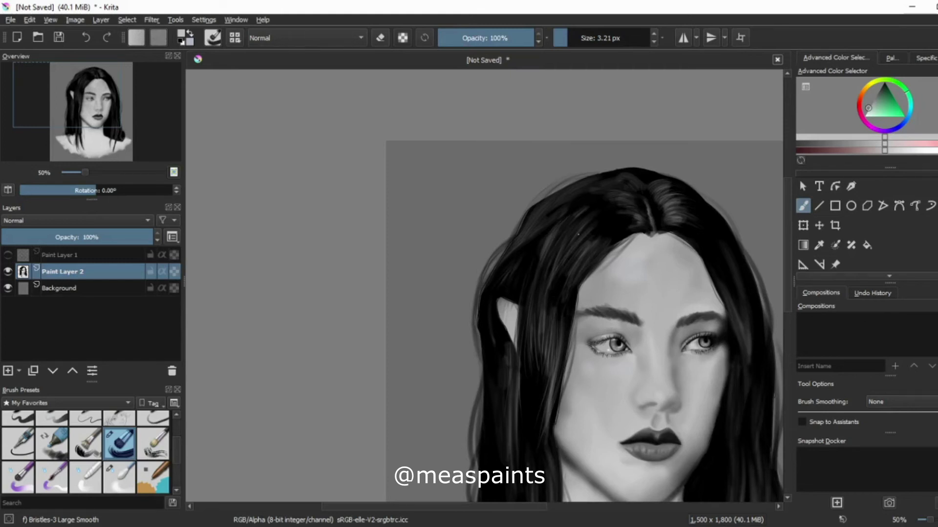
# - Darken the hair beside the face in black with Bristles-3 Large Smooth at 18.16 px
pyautogui.press('-')
pyautogui.press('+')
pyautogui.press('d')
pyautogui.press(']')
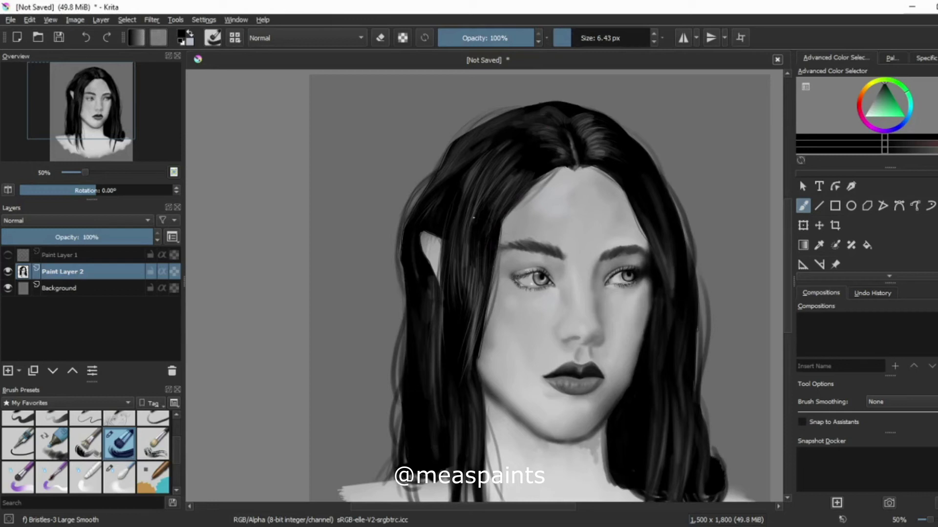
pyautogui.press(']')
pyautogui.press(']')
pyautogui.press(']')
pyautogui.moveTo(447, 293); pyautogui.dragTo(450, 249)
# - Touch up the parting and hairline in black and light grey at 18.16 px, and smooth the hair with Blender Blur at 72.34 and 25.64 px
pyautogui.press('x')
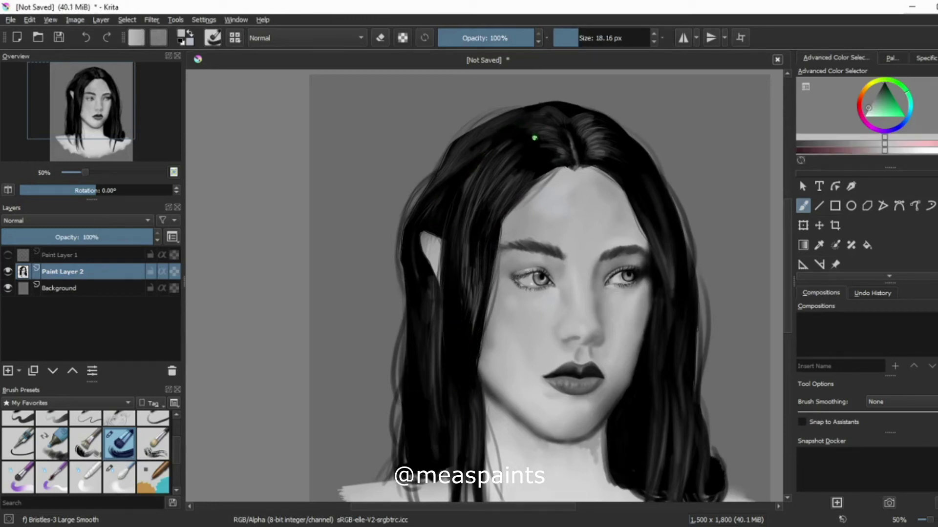
pyautogui.press('x')
pyautogui.moveTo(559, 160)
pyautogui.mouseDown()
pyautogui.moveTo(551, 135)
pyautogui.moveTo(543, 139)
pyautogui.moveTo(555, 130)
pyautogui.moveTo(540, 141)
pyautogui.moveTo(559, 155)
pyautogui.mouseUp()
pyautogui.press('x')
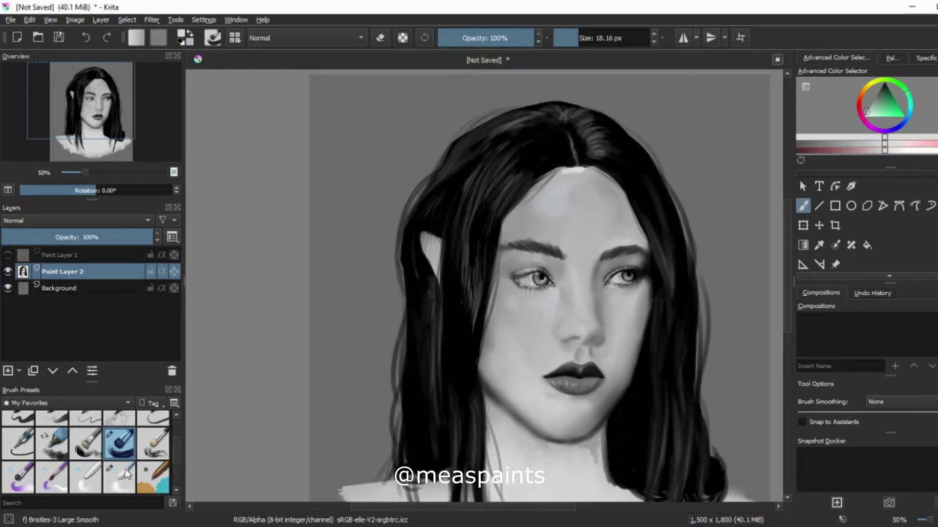
pyautogui.press('/')
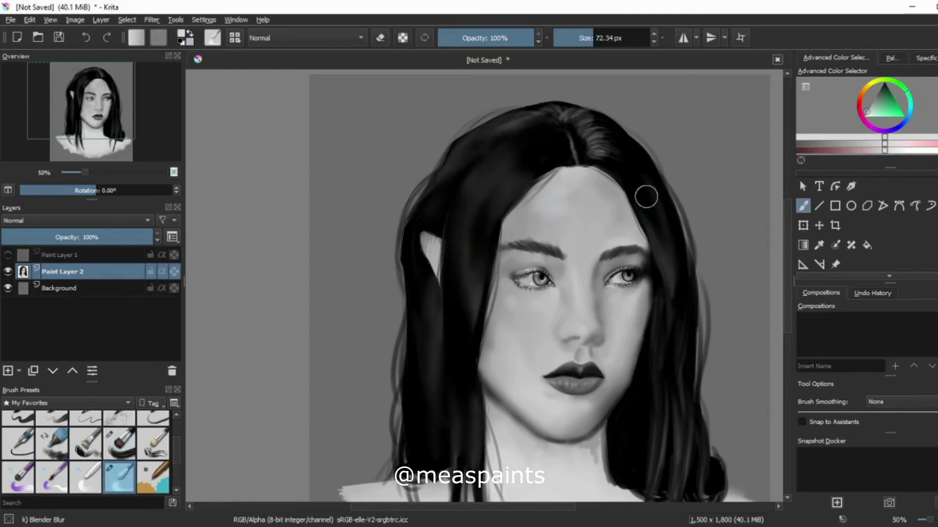
pyautogui.scroll(-3, 477, 145)
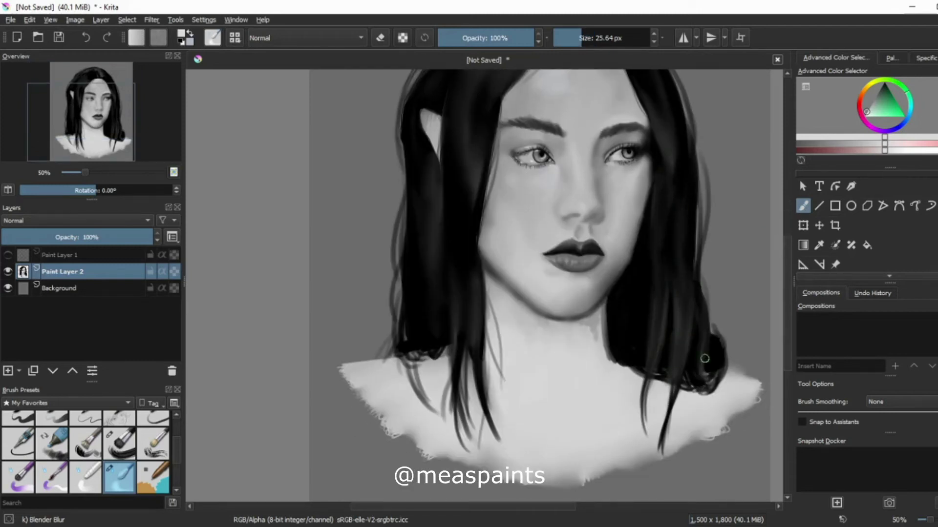
# - Paint long light grey strands over the smoothed hair on both sides of the face with Bristles-3 Large Smooth at 18.16 px
pyautogui.scroll(3, 488, 231)
pyautogui.press('x')
pyautogui.press('/')
pyautogui.moveTo(488, 231)
pyautogui.mouseDown()
pyautogui.moveTo(469, 245)
pyautogui.moveTo(479, 177)
pyautogui.moveTo(496, 193)
pyautogui.moveTo(467, 188)
pyautogui.moveTo(508, 117)
pyautogui.moveTo(530, 144)
pyautogui.moveTo(439, 154)
pyautogui.moveTo(584, 81)
pyautogui.mouseUp()
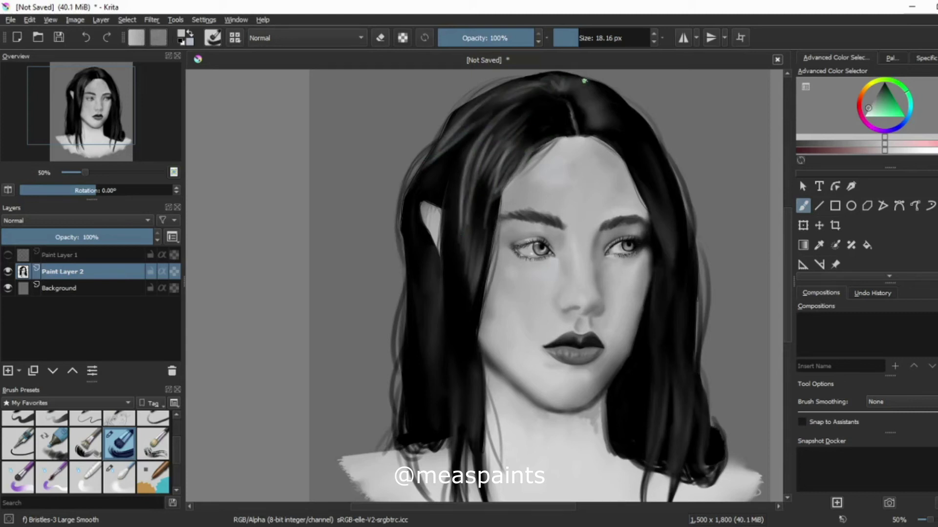
pyautogui.scroll(-3, 657, 361)
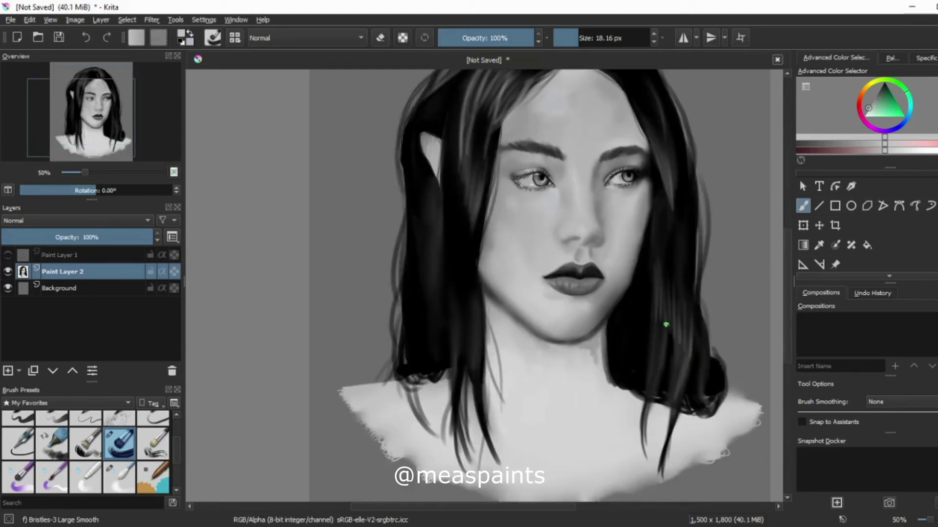
# - Blend the grey strands into the black hair with Blender Blur at 29.14 px
pyautogui.press('/')
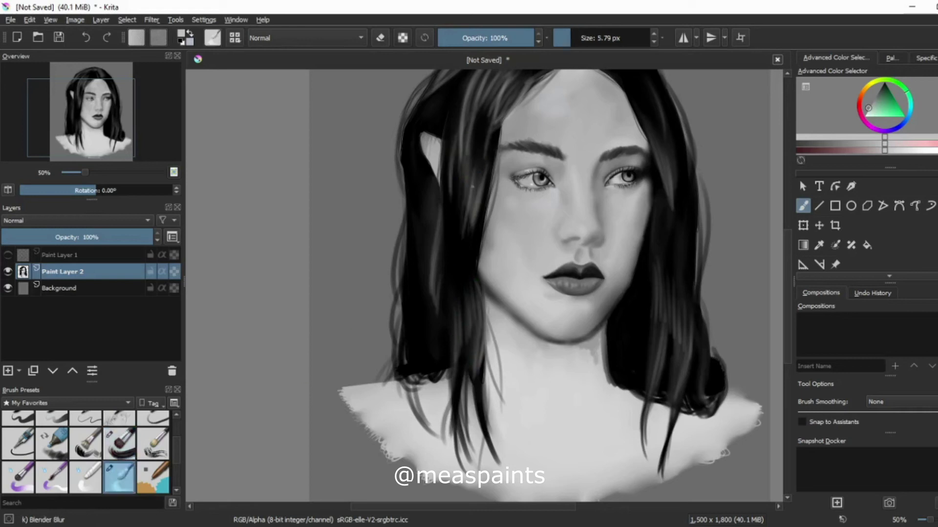
pyautogui.press(']')
pyautogui.press(']')
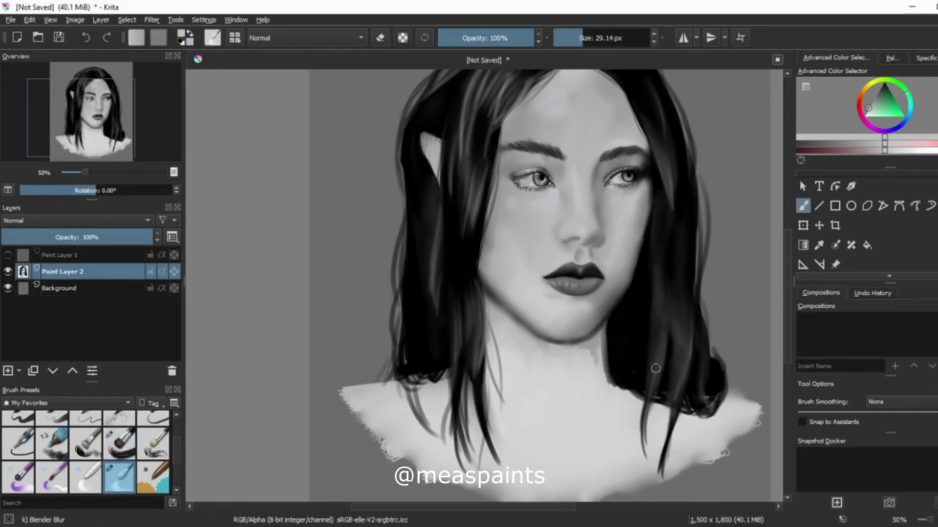
pyautogui.scroll(5, 600, 167)
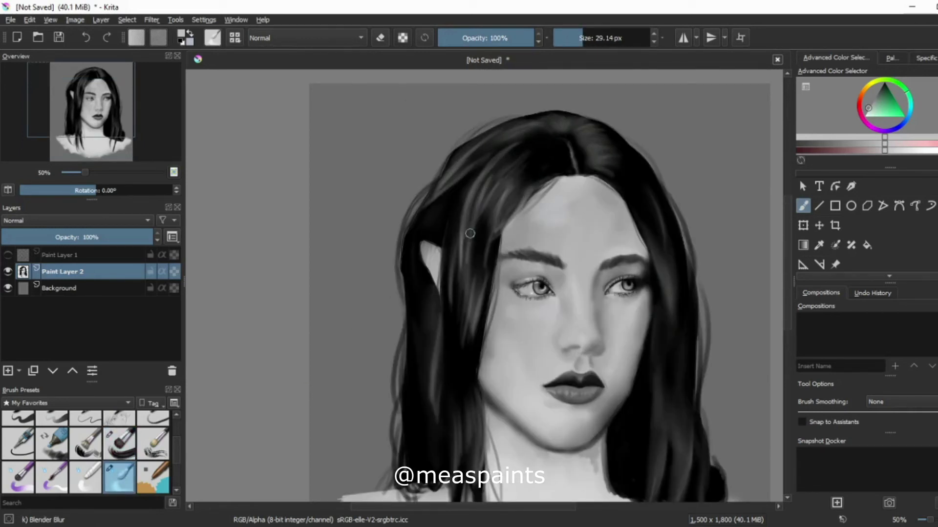
# - Deepen the hair on both sides of the face with black strokes using Bristles-3 Large Smooth at 18.16 px
pyautogui.press('/')
pyautogui.moveTo(480, 264); pyautogui.dragTo(508, 171)
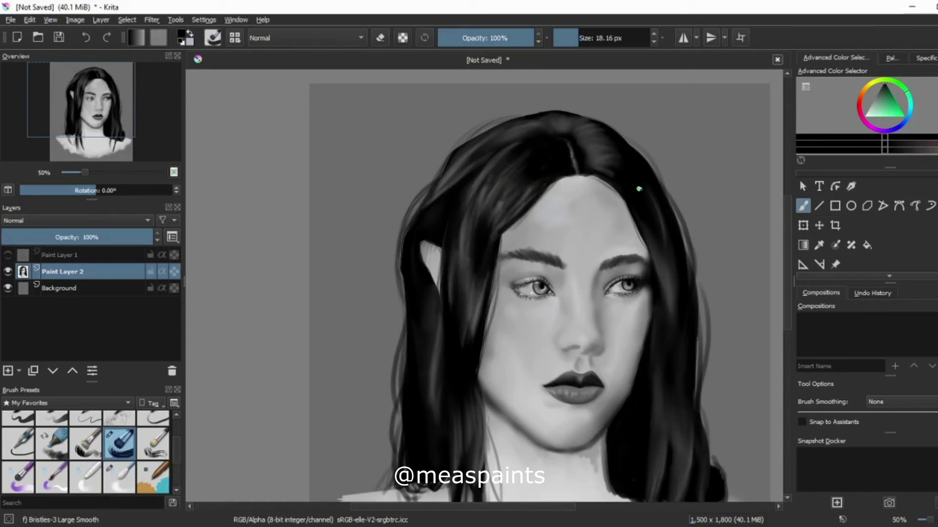
pyautogui.moveTo(667, 266)
pyautogui.mouseDown()
pyautogui.moveTo(659, 313)
pyautogui.moveTo(677, 459)
pyautogui.mouseUp()
pyautogui.scroll(-4, 667, 235)
pyautogui.moveTo(650, 354); pyautogui.dragTo(641, 442)
pyautogui.moveTo(433, 227); pyautogui.dragTo(438, 315)
pyautogui.moveTo(471, 244); pyautogui.dragTo(476, 101)
pyautogui.scroll(2, 481, 127)
pyautogui.moveTo(485, 153); pyautogui.dragTo(464, 225)
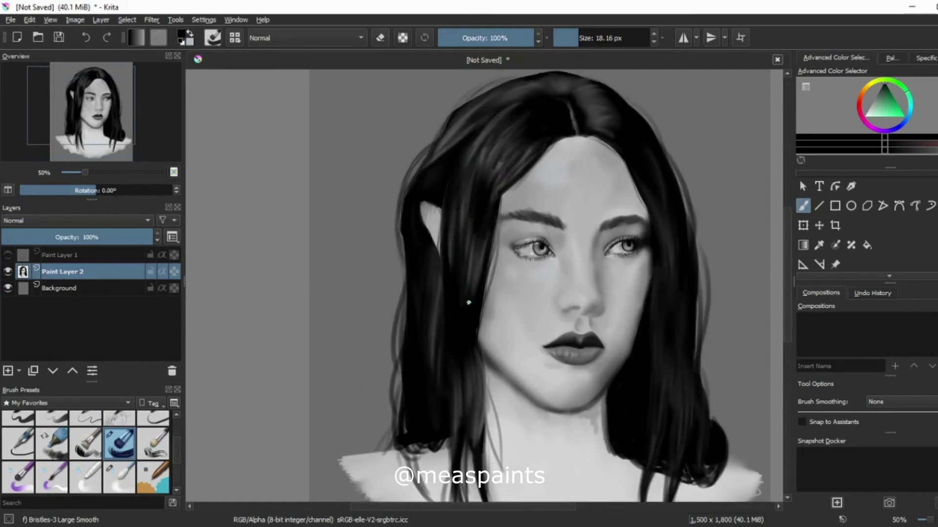
# - Shade the inside of the ear in dark grey with Bristles-3 Large Smooth at 3.65 px and blend it with Blender Blur
pyautogui.press('/')
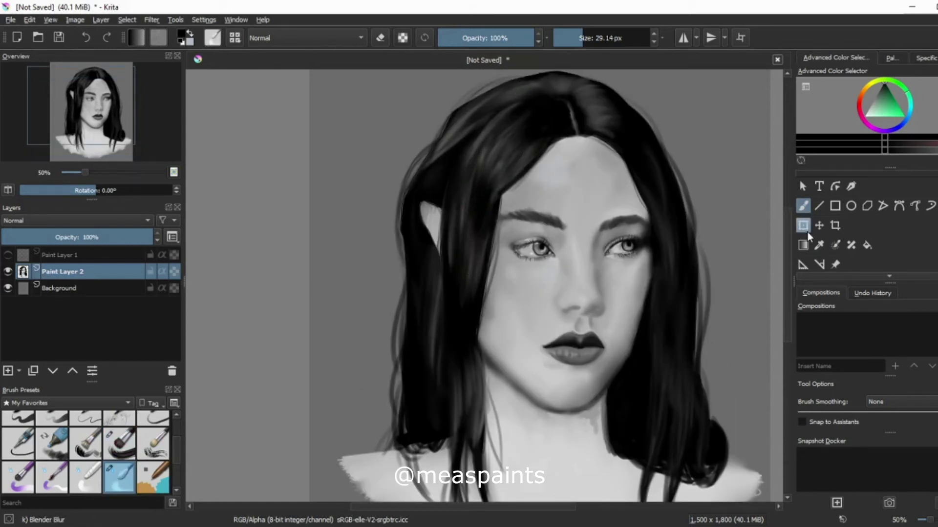
pyautogui.scroll(3, 410, 217)
pyautogui.moveTo(503, 205)
pyautogui.mouseDown()
pyautogui.moveTo(459, 230)
pyautogui.moveTo(473, 249)
pyautogui.mouseUp()
pyautogui.moveTo(496, 293)
pyautogui.mouseDown()
pyautogui.moveTo(499, 202)
pyautogui.moveTo(461, 229)
pyautogui.mouseUp()
pyautogui.keyDown('ctrl'); pyautogui.click(499, 203); pyautogui.keyUp('ctrl')
pyautogui.press('/')
pyautogui.moveTo(461, 206); pyautogui.dragTo(501, 289)
pyautogui.press('/')
pyautogui.moveTo(503, 203); pyautogui.dragTo(501, 264)
pyautogui.press('/')
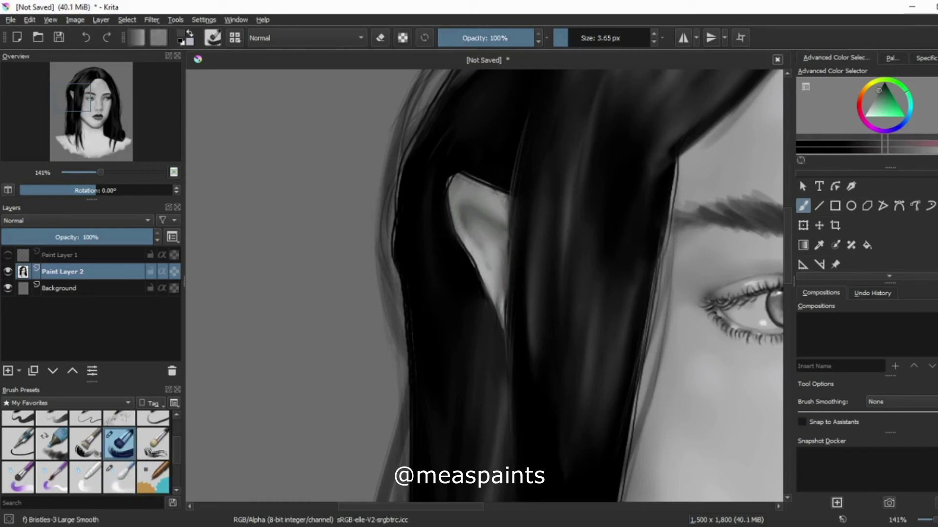
# - Paint thin black hair strands across the ear with Bristles-3 Large Smooth at 3.65 px
pyautogui.keyDown('ctrl'); pyautogui.click(506, 229); pyautogui.keyUp('ctrl')
pyautogui.moveTo(508, 228); pyautogui.dragTo(502, 300)
pyautogui.moveTo(508, 193); pyautogui.dragTo(484, 286)
pyautogui.moveTo(511, 191); pyautogui.dragTo(500, 308)
pyautogui.moveTo(507, 253); pyautogui.dragTo(499, 321)
pyautogui.moveTo(508, 341); pyautogui.dragTo(499, 406)
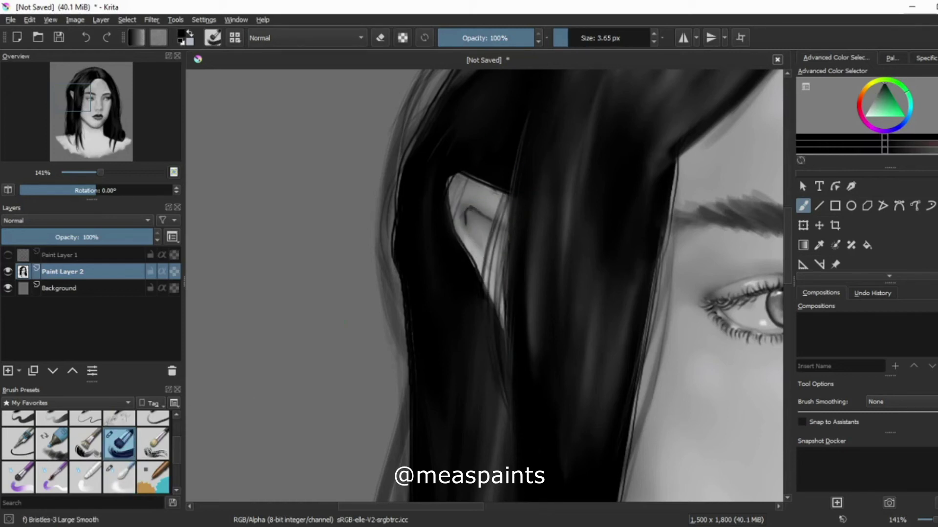
# - Soften the dark fold inside the ear with Blender Blur
pyautogui.press('/')
pyautogui.moveTo(483, 211); pyautogui.dragTo(465, 217)
pyautogui.press('/')
pyautogui.press('-')
pyautogui.press('-')
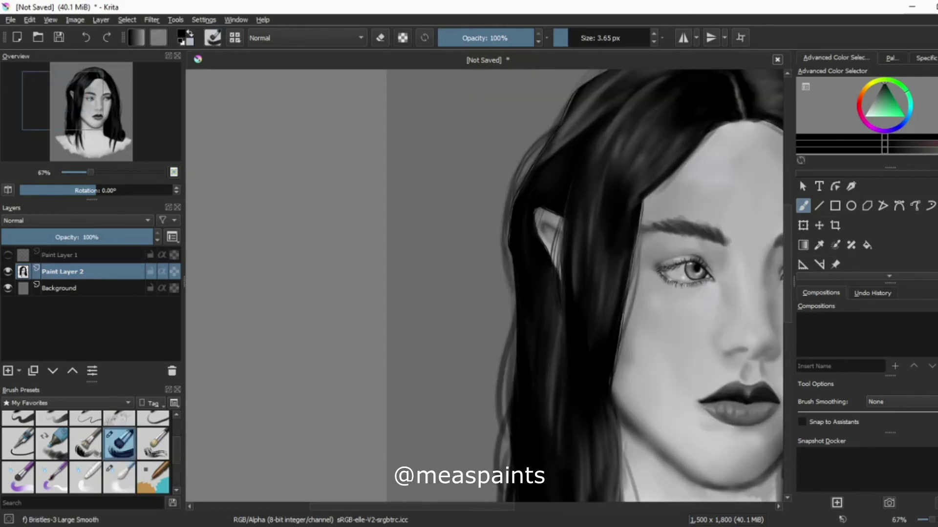
# - Shade the temple and cheek beside the hair with Bristles-3 Large Smooth at 29.14 px, and blend with Blender Blur
pyautogui.moveTo(276, 403); pyautogui.dragTo(129, 457)
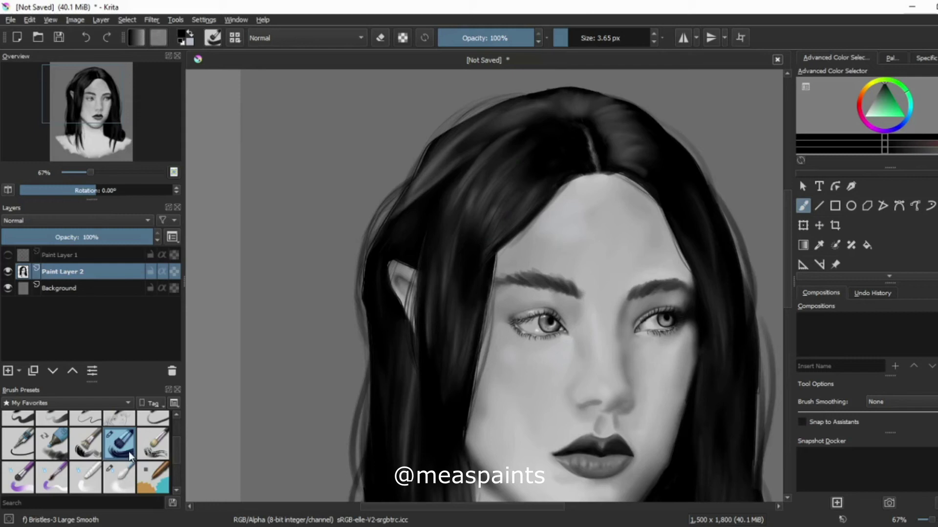
pyautogui.press('/')
pyautogui.press(']')
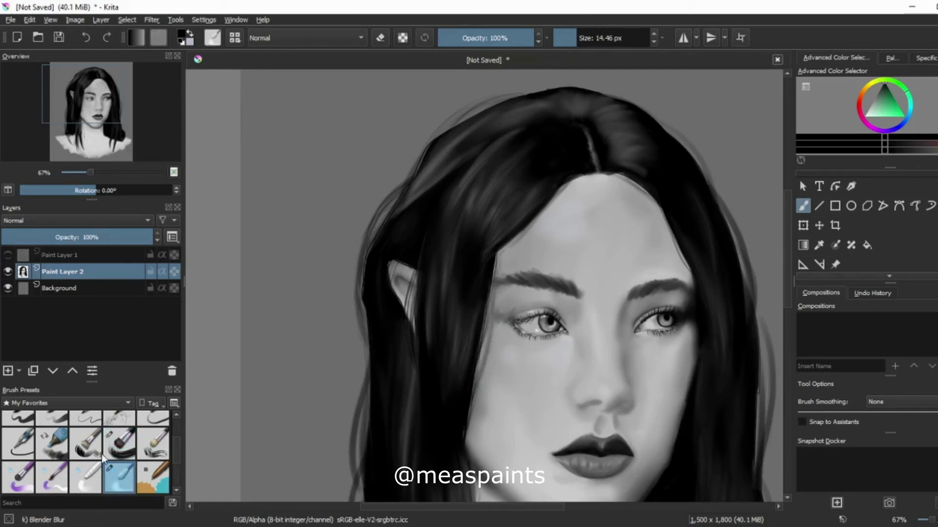
pyautogui.press('/')
pyautogui.press('/')
pyautogui.press('/')
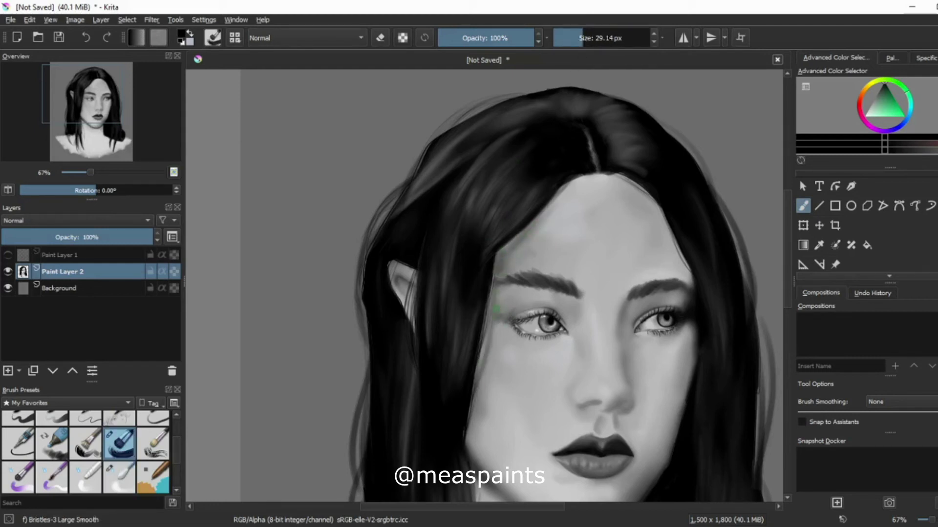
pyautogui.moveTo(508, 341); pyautogui.dragTo(518, 262)
pyautogui.press('/')
pyautogui.moveTo(481, 364); pyautogui.dragTo(518, 415)
# - Darken the outer corner of the eye beside the hair in black with Bristles-3 Large Smooth at 5.19 px
pyautogui.scroll(4, 575, 250)
pyautogui.press('/')
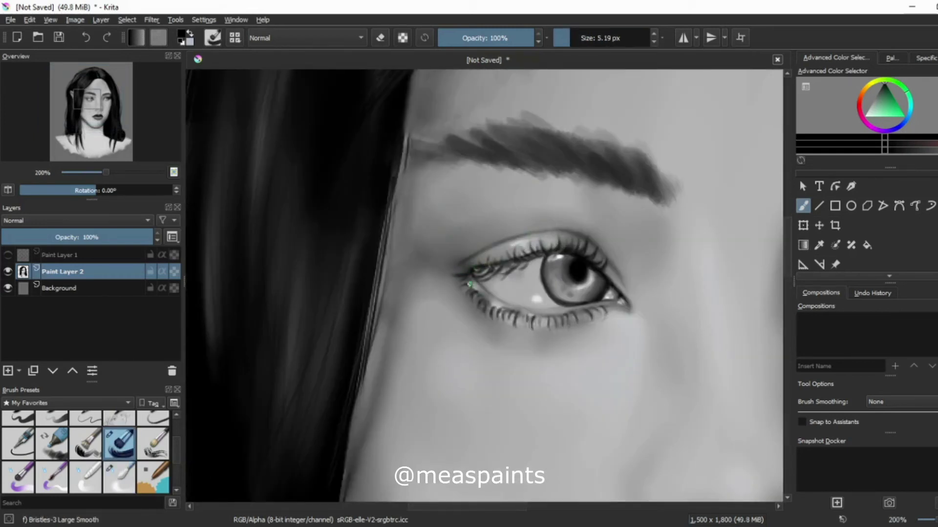
pyautogui.press('/')
pyautogui.press('/')
pyautogui.press('/')
# - Shade the jawline in black at 18.16 px, blend the face edge with Blender Blur, and add a light grey brow-bone highlight
pyautogui.scroll(-4, 547, 274)
pyautogui.click(599, 41)
pyautogui.press('/')
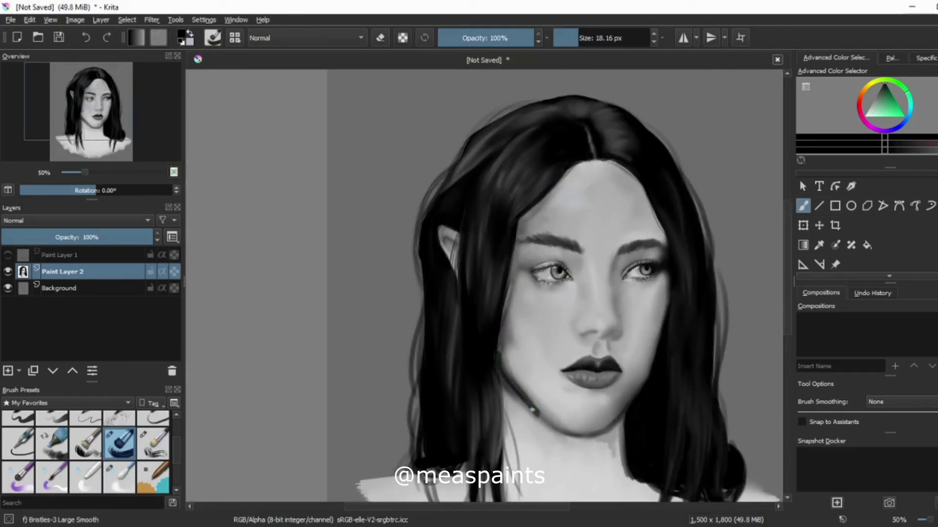
pyautogui.press('/')
pyautogui.moveTo(511, 346)
pyautogui.mouseDown()
pyautogui.moveTo(511, 268)
pyautogui.moveTo(531, 220)
pyautogui.mouseUp()
pyautogui.keyDown('ctrl'); pyautogui.click(511, 245); pyautogui.keyUp('ctrl')
pyautogui.click(529, 175)
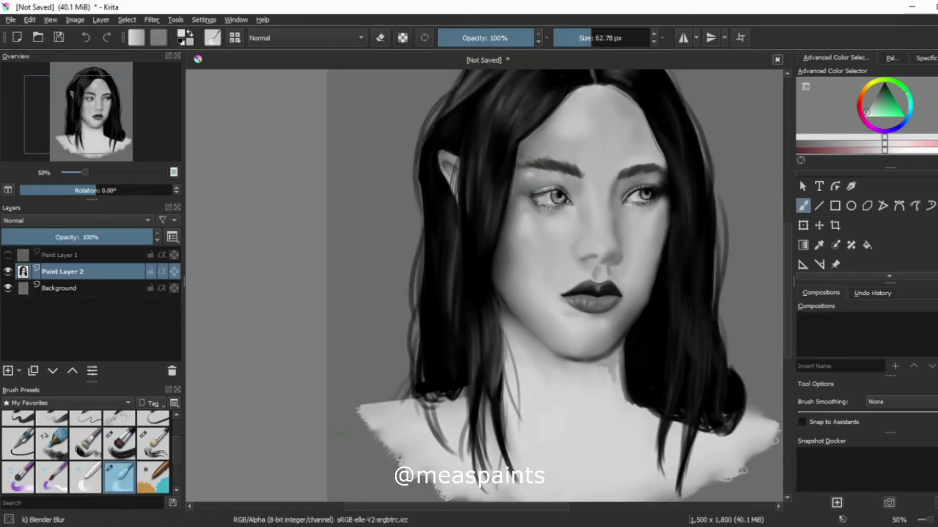
# - Sample dark grey from the lips and paint shadow strokes on the neck and collarbone at 20.95 and 41.48 px
pyautogui.keyDown('ctrl'); pyautogui.click(591, 299); pyautogui.keyUp('ctrl')
pyautogui.moveTo(562, 313); pyautogui.dragTo(610, 320)
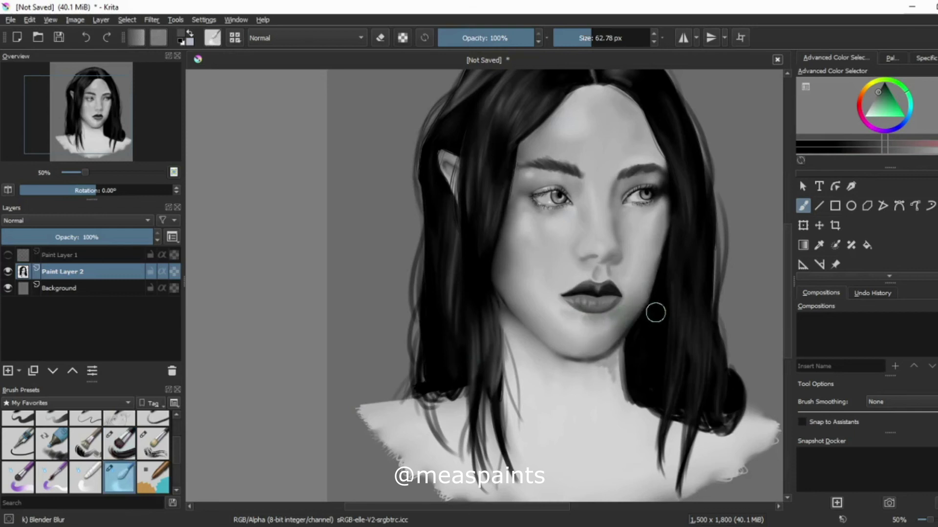
pyautogui.press('d')
pyautogui.press('/')
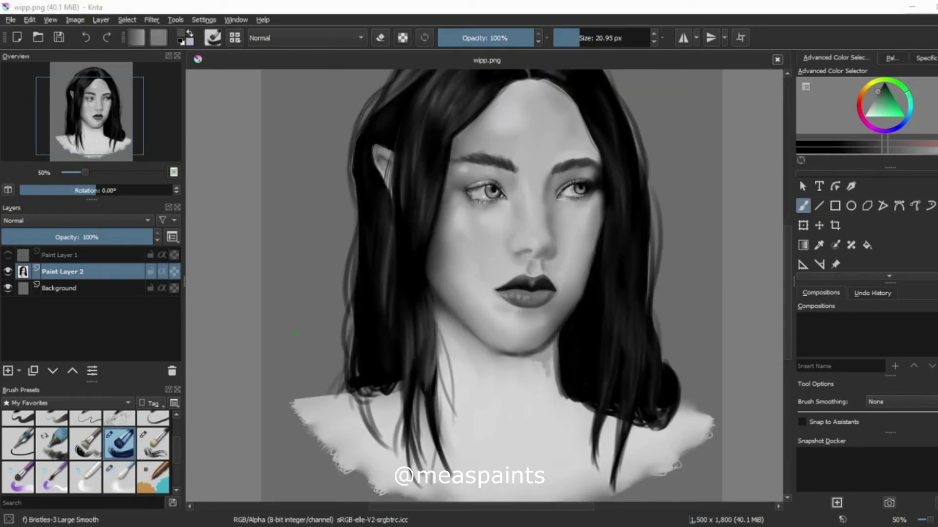
pyautogui.moveTo(446, 320); pyautogui.dragTo(447, 420)
pyautogui.moveTo(469, 342); pyautogui.dragTo(508, 361)
pyautogui.moveTo(581, 417); pyautogui.dragTo(544, 434)
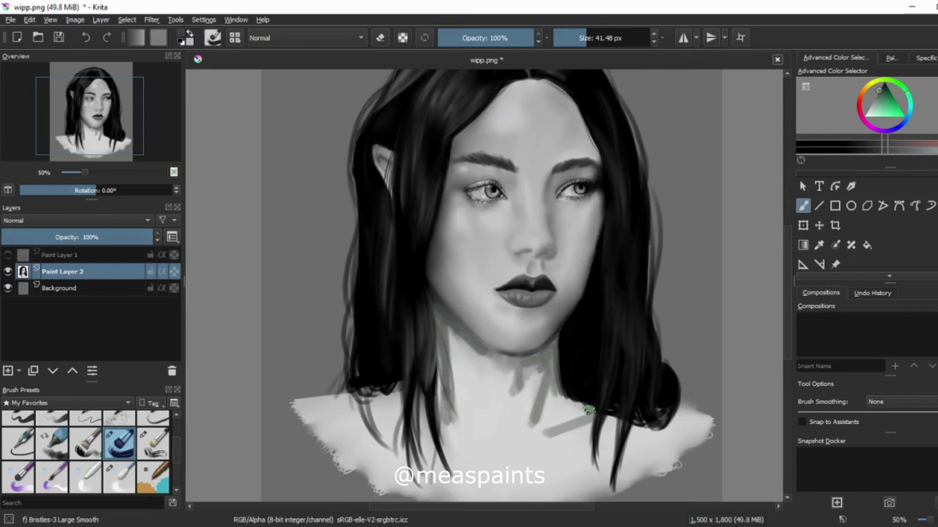
# - Blend the neck shadow, then add black shading under the jaw and across the neck and shoulder
pyautogui.press('/')
pyautogui.moveTo(449, 332)
pyautogui.mouseDown()
pyautogui.moveTo(488, 363)
pyautogui.moveTo(529, 368)
pyautogui.moveTo(515, 360)
pyautogui.moveTo(524, 391)
pyautogui.moveTo(563, 417)
pyautogui.moveTo(548, 397)
pyautogui.moveTo(556, 396)
pyautogui.moveTo(561, 425)
pyautogui.moveTo(482, 398)
pyautogui.moveTo(500, 411)
pyautogui.moveTo(393, 433)
pyautogui.moveTo(373, 426)
pyautogui.moveTo(452, 440)
pyautogui.mouseUp()
pyautogui.press('/')
pyautogui.keyDown('ctrl'); pyautogui.click(651, 256); pyautogui.keyUp('ctrl')
pyautogui.moveTo(442, 415); pyautogui.dragTo(437, 360)
pyautogui.moveTo(447, 320); pyautogui.dragTo(537, 420)
pyautogui.moveTo(527, 367)
pyautogui.mouseDown()
pyautogui.moveTo(631, 430)
pyautogui.moveTo(703, 420)
pyautogui.mouseUp()
pyautogui.scroll(-1, 489, 391)
# - Smooth the neck shadows and soften the outer edges of the hair with Blender Blur at 62.78 px
pyautogui.press('/')
pyautogui.moveTo(352, 386)
pyautogui.mouseDown()
pyautogui.moveTo(442, 402)
pyautogui.moveTo(468, 318)
pyautogui.moveTo(549, 373)
pyautogui.moveTo(594, 439)
pyautogui.moveTo(391, 371)
pyautogui.moveTo(655, 383)
pyautogui.moveTo(347, 220)
pyautogui.moveTo(395, 146)
pyautogui.mouseUp()
pyautogui.scroll(3, 576, 203)
pyautogui.moveTo(576, 203)
pyautogui.mouseDown()
pyautogui.moveTo(440, 98)
pyautogui.moveTo(356, 234)
pyautogui.mouseUp()
pyautogui.press('/')
pyautogui.press('/')
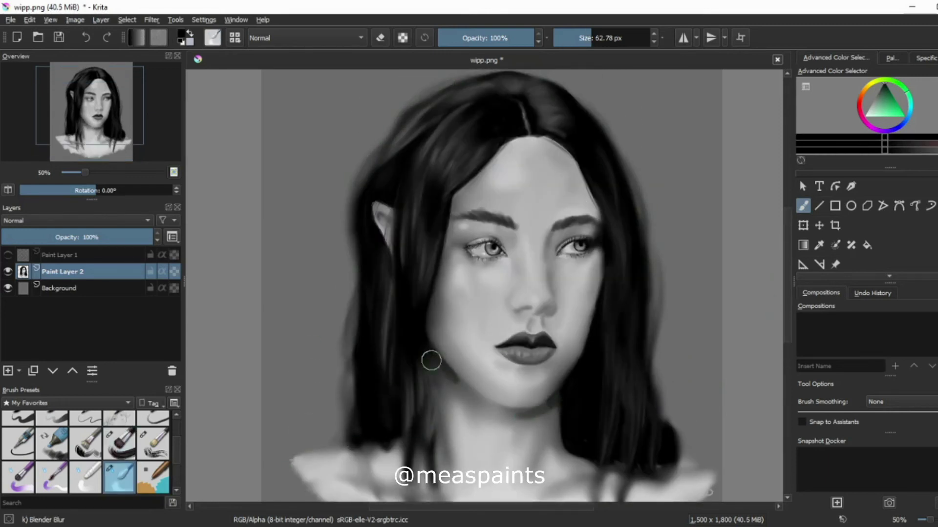
# - Repaint the black hair ends over the shoulders with Bristles-3 Large Smooth at 41.48 and 13.35 px
pyautogui.scroll(-2, 366, 383)
pyautogui.press('/')
pyautogui.press('/')
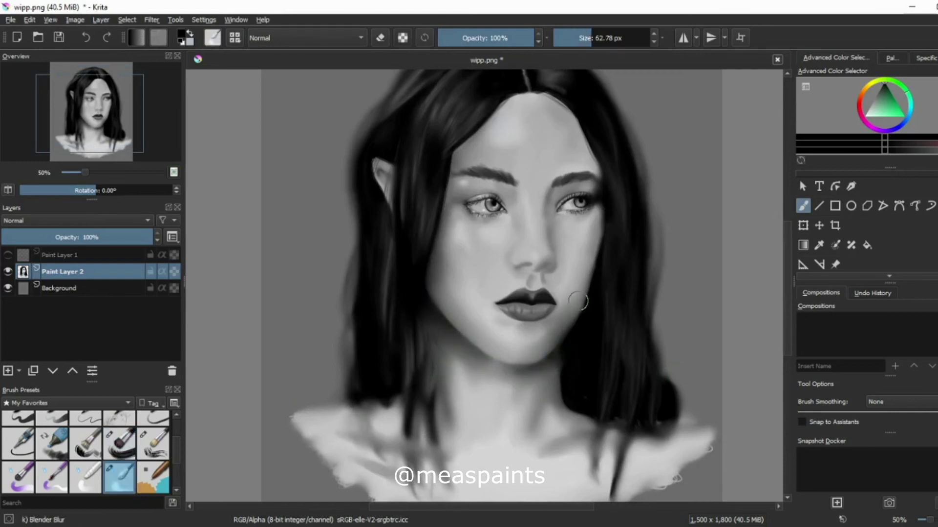
pyautogui.press('/')
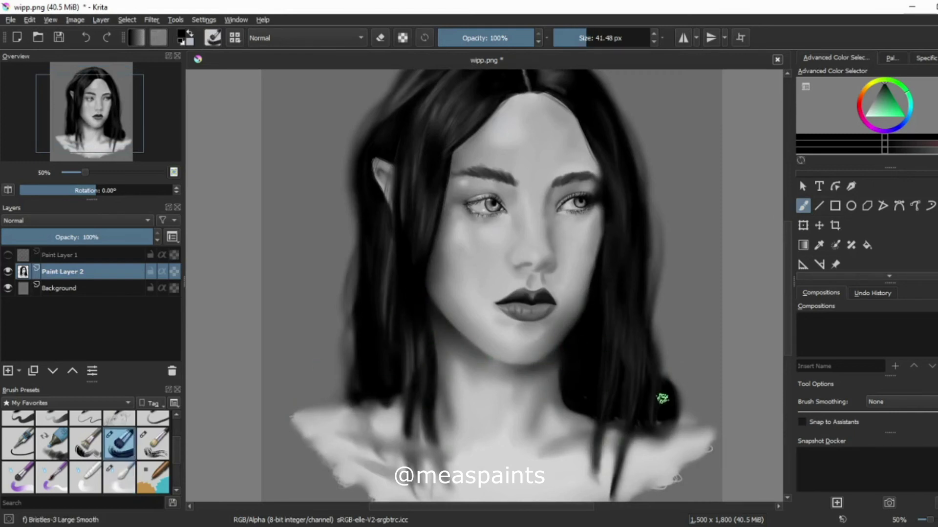
pyautogui.scroll(-3, 623, 425)
pyautogui.click(574, 35)
pyautogui.moveTo(367, 341); pyautogui.dragTo(376, 390)
pyautogui.moveTo(397, 353); pyautogui.dragTo(402, 427)
pyautogui.moveTo(596, 370); pyautogui.dragTo(612, 436)
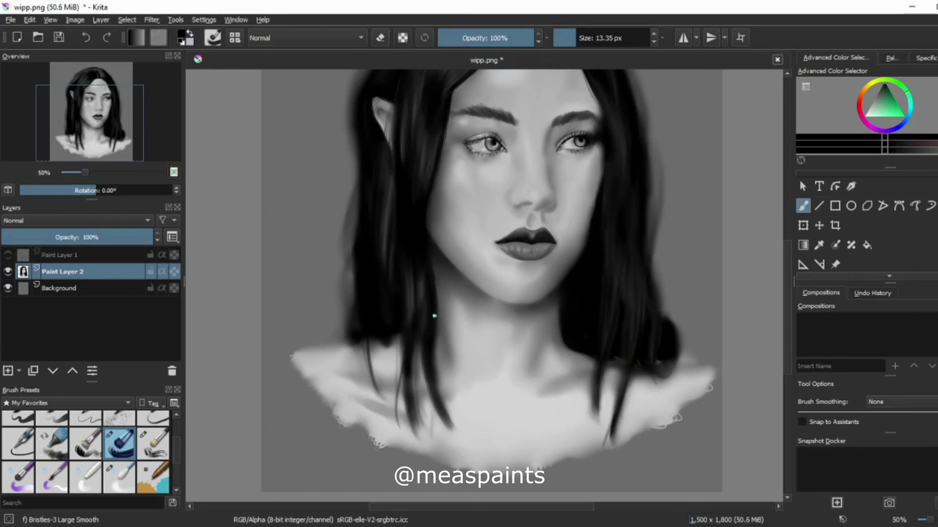
# - Add light grey highlights at the inner eye corner and on the nose at 13.35 px, blending with Blender Blur at 14.46 px
pyautogui.press('-')
pyautogui.scroll(5, 447, 238)
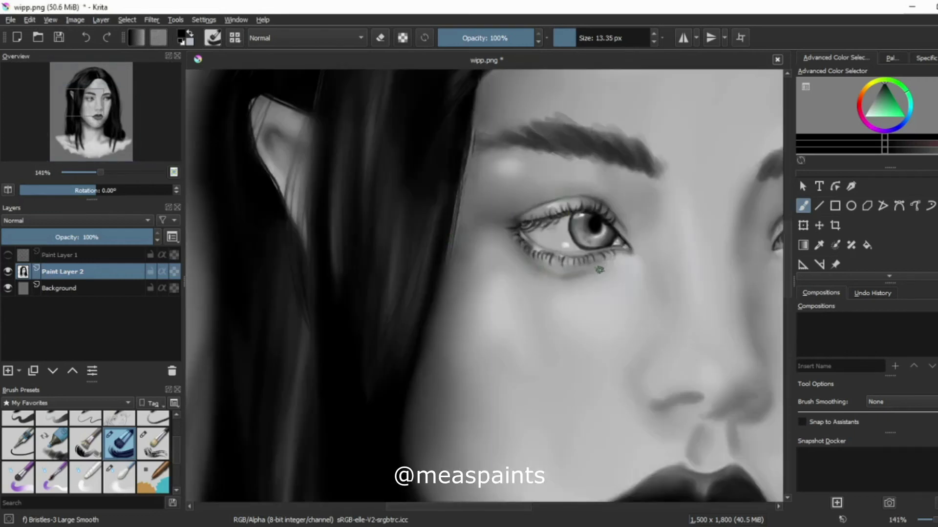
pyautogui.press('/')
pyautogui.keyDown('ctrl'); pyautogui.click(701, 226); pyautogui.keyUp('ctrl')
pyautogui.press('/')
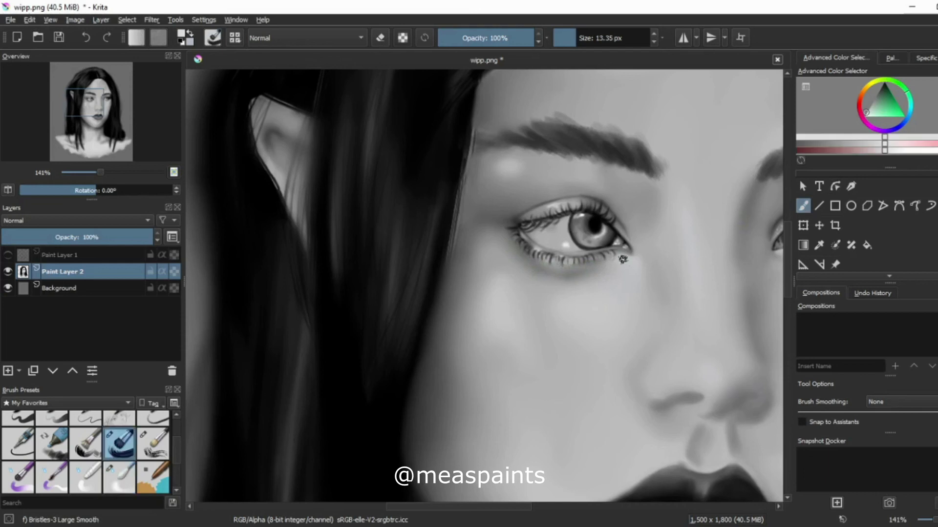
pyautogui.press('-')
pyautogui.press('/')
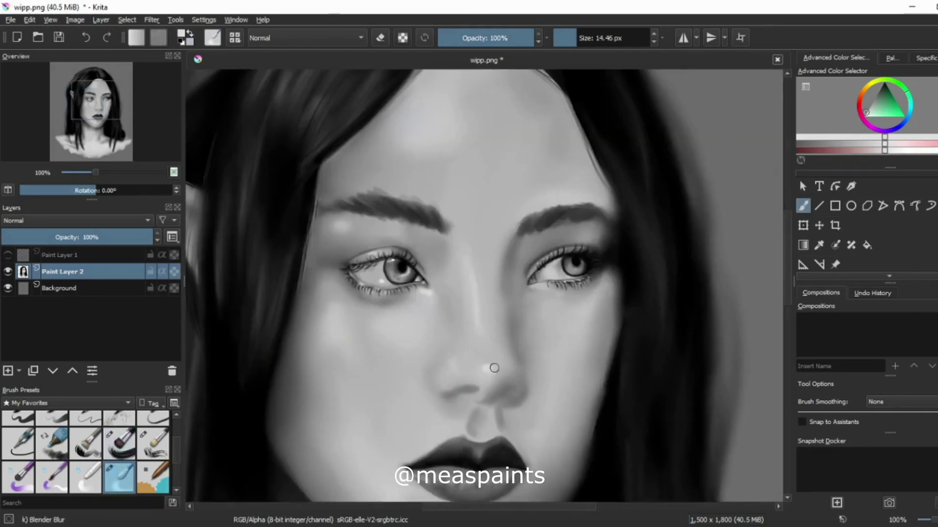
pyautogui.keyDown('ctrl'); pyautogui.click(409, 329); pyautogui.keyUp('ctrl')
pyautogui.press('/')
pyautogui.press('/')
# - Paint both nostrils in black at 5.79 px, shade the far nose wing, and blend with Blender Blur at 14.46 px
pyautogui.scroll(2, 444, 446)
pyautogui.press('/')
pyautogui.moveTo(442, 349)
pyautogui.mouseDown()
pyautogui.moveTo(511, 332)
pyautogui.moveTo(479, 336)
pyautogui.mouseUp()
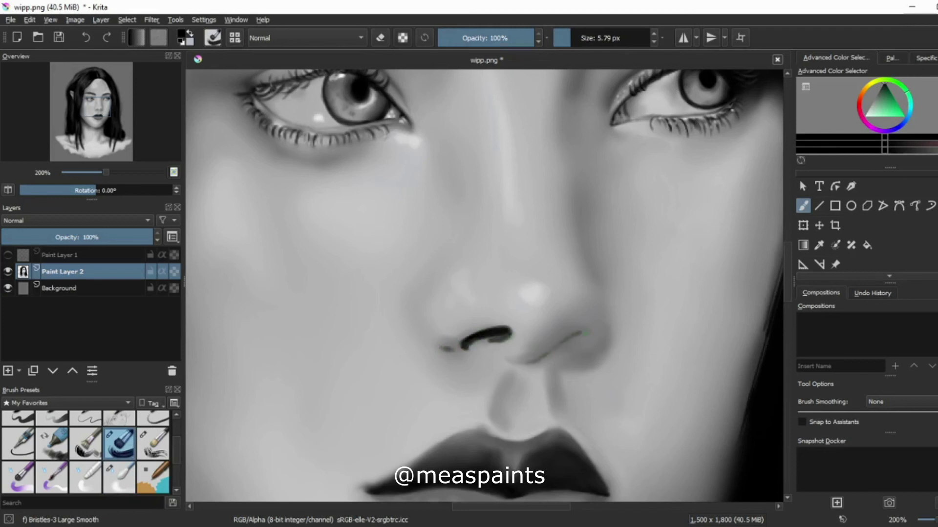
pyautogui.press('/')
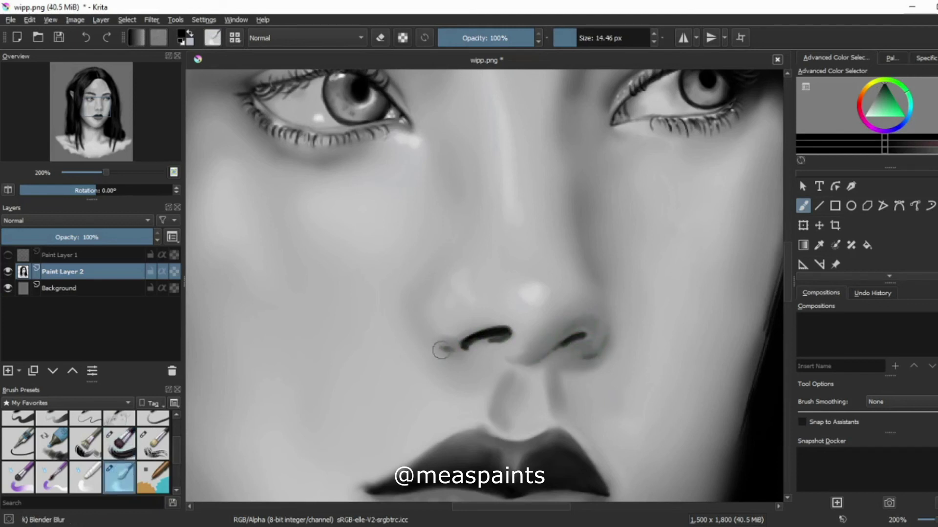
pyautogui.press('/')
pyautogui.moveTo(533, 355); pyautogui.dragTo(576, 337)
pyautogui.moveTo(596, 283); pyautogui.dragTo(581, 333)
pyautogui.press('/')
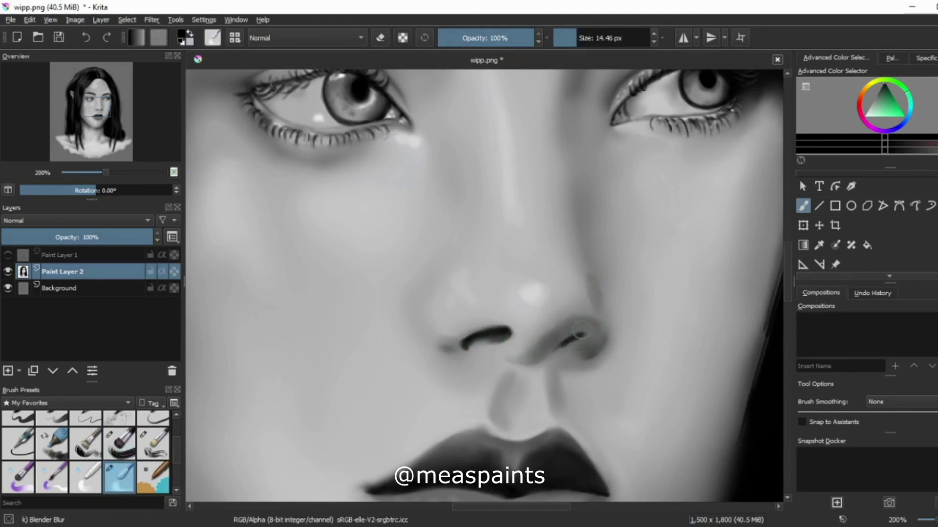
# - Deepen the far nostril in black with Bristles-3 Large Smooth at 4.63 px
pyautogui.scroll(-2, 597, 274)
pyautogui.scroll(2, 652, 318)
pyautogui.press('/')
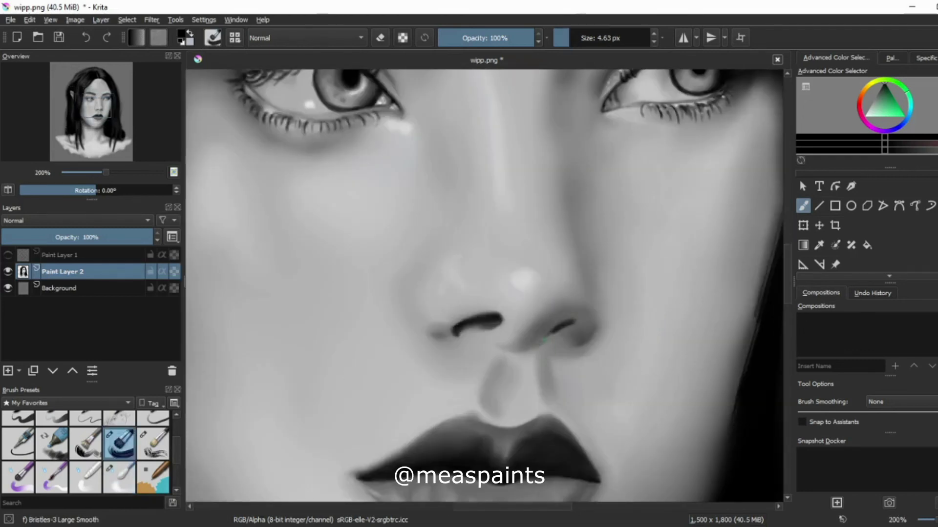
pyautogui.press('/')
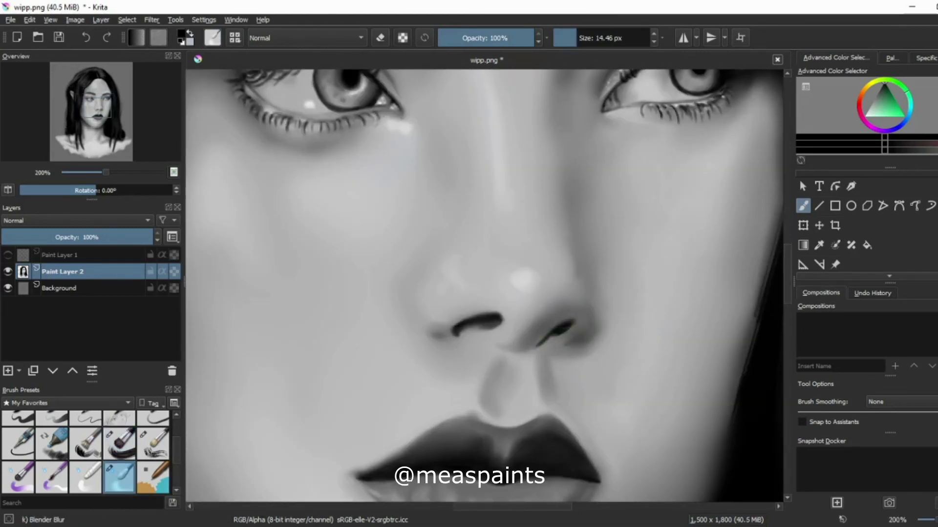
# - Refine the far nostril and nose wing with sampled tones at 4.63 px, blending with Blender Blur at 14.46 px
pyautogui.keyDown('ctrl'); pyautogui.click(586, 335); pyautogui.keyUp('ctrl')
pyautogui.press('/')
pyautogui.press('/')
pyautogui.moveTo(574, 327); pyautogui.dragTo(525, 356)
pyautogui.press('/')
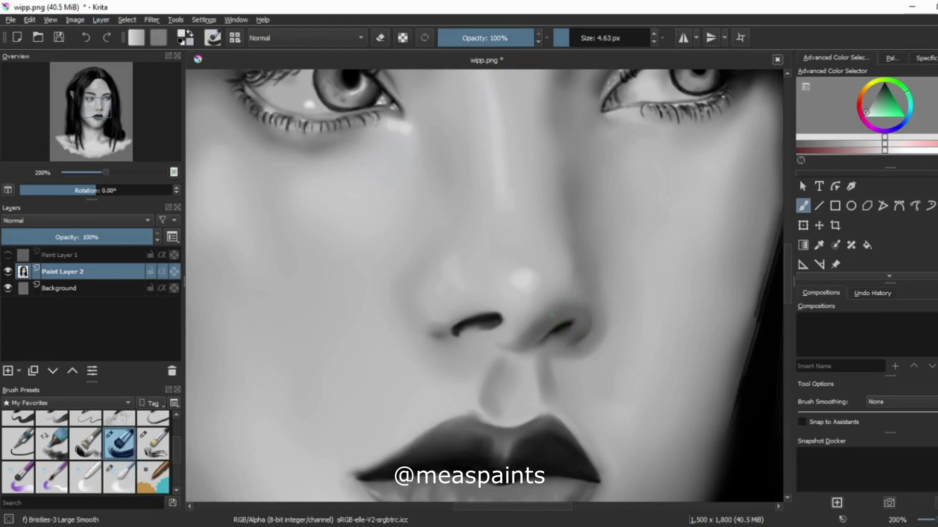
pyautogui.keyDown('ctrl'); pyautogui.click(537, 319); pyautogui.keyUp('ctrl')
pyautogui.press('/')
pyautogui.scroll(-3, 506, 302)
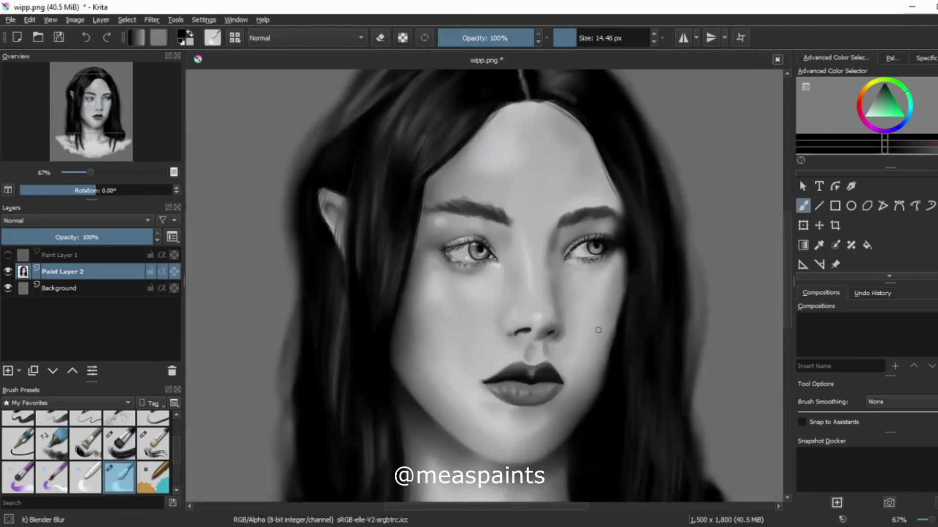
# - Shade the side of the nose and the area above the lips in dark grey with Bristles-3 Large Smooth at 18.16 px
pyautogui.press('/')
pyautogui.press('/')
pyautogui.press('/')
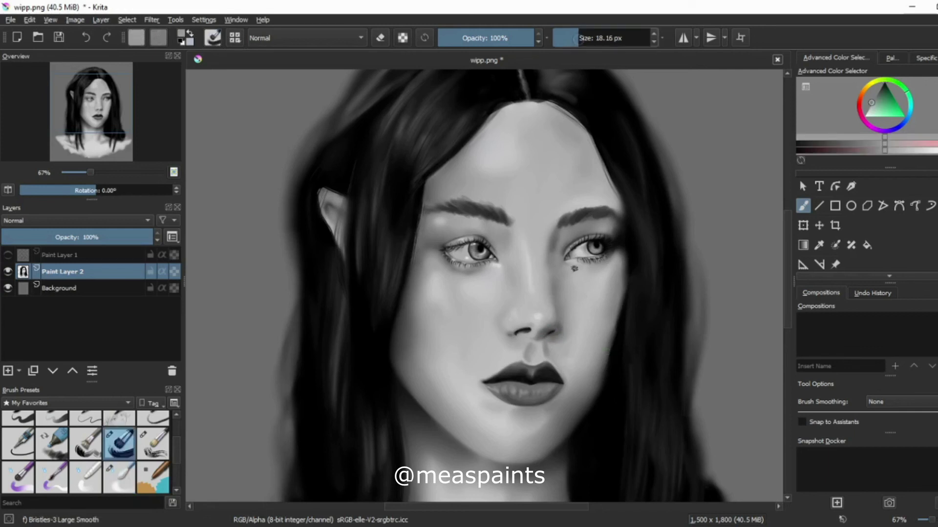
pyautogui.keyDown('ctrl'); pyautogui.click(552, 341); pyautogui.keyUp('ctrl')
pyautogui.moveTo(557, 328); pyautogui.dragTo(569, 346)
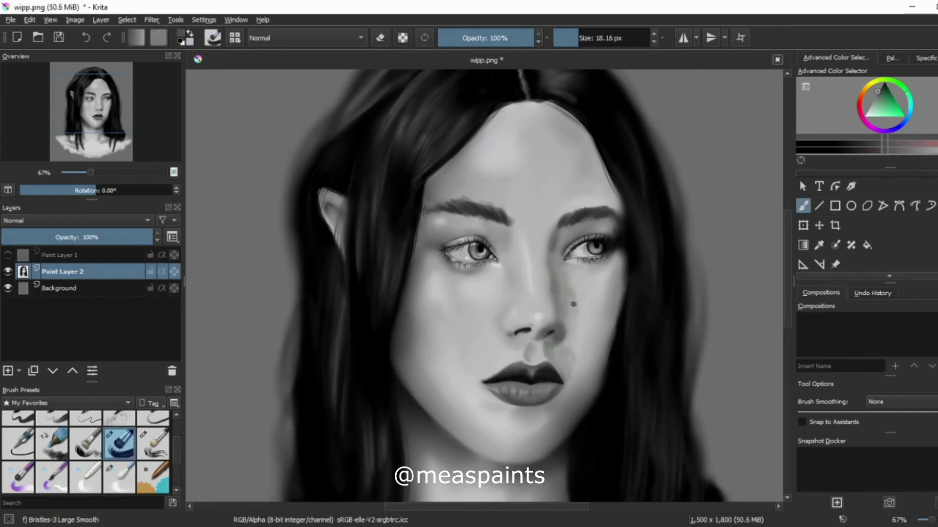
pyautogui.press('/')
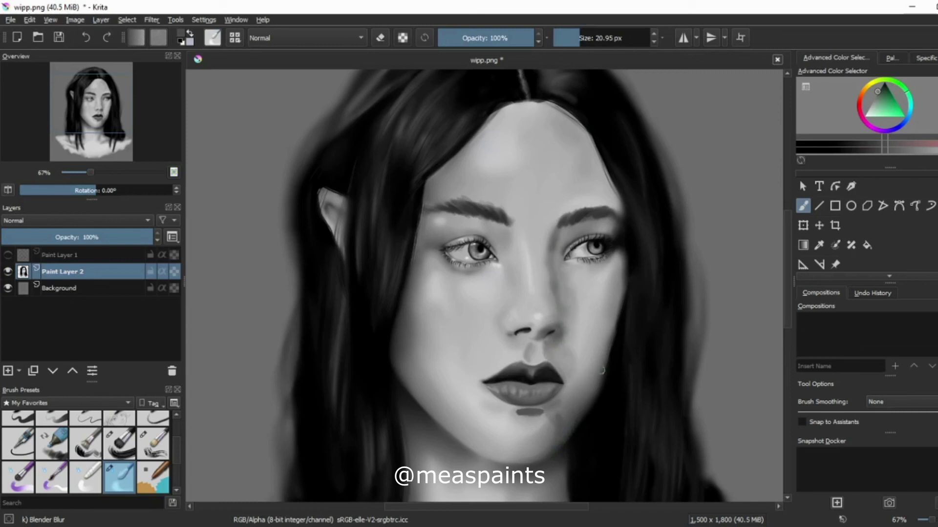
# - Shade the far cheek and the corner of the mouth in dark grey, blending with Blender Blur at 86.54 px
pyautogui.press('/')
pyautogui.keyDown('ctrl'); pyautogui.click(619, 308); pyautogui.keyUp('ctrl')
pyautogui.moveTo(569, 361); pyautogui.dragTo(576, 391)
pyautogui.moveTo(606, 328); pyautogui.dragTo(571, 376)
pyautogui.press('/')
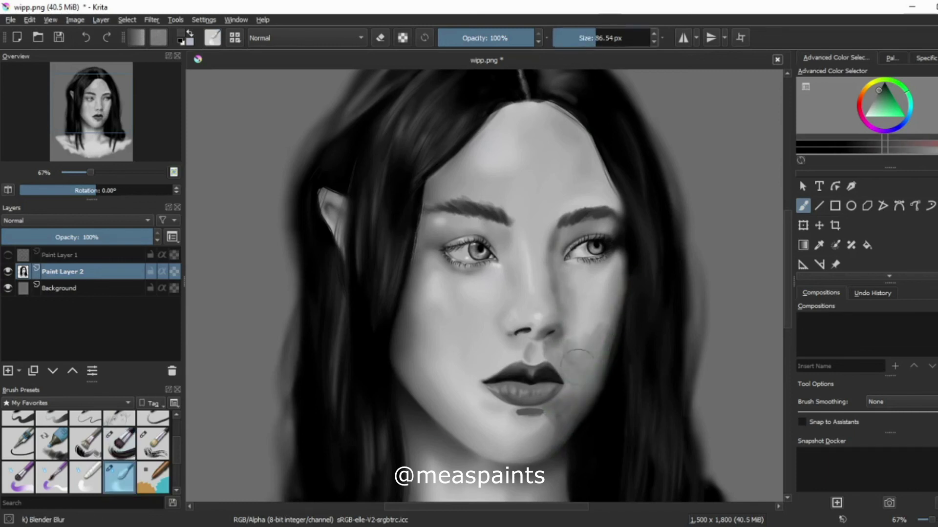
# - Paint white highlights on the forehead and cheek at 46.26 px, and beside the nose and on the chin at 14.46 px
pyautogui.click(865, 116)
pyautogui.press('/')
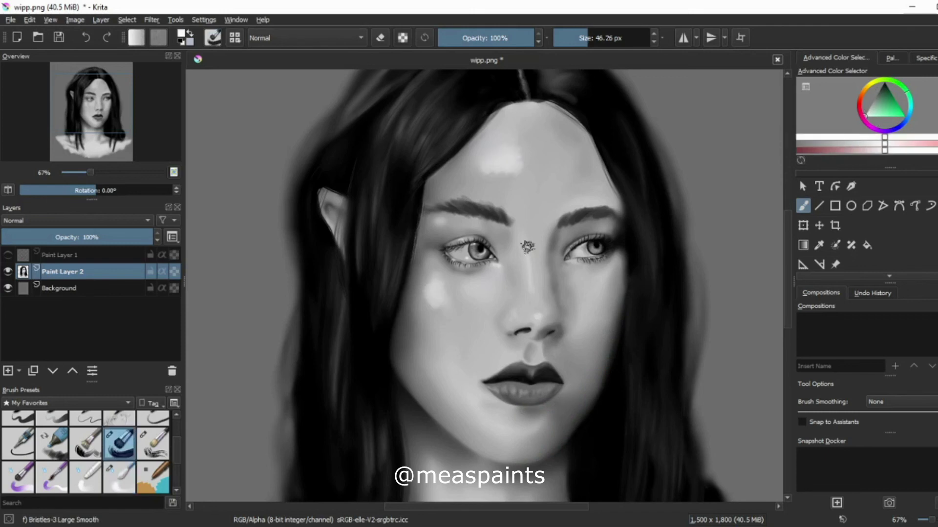
pyautogui.press('[')
pyautogui.press('[')
pyautogui.press('[')
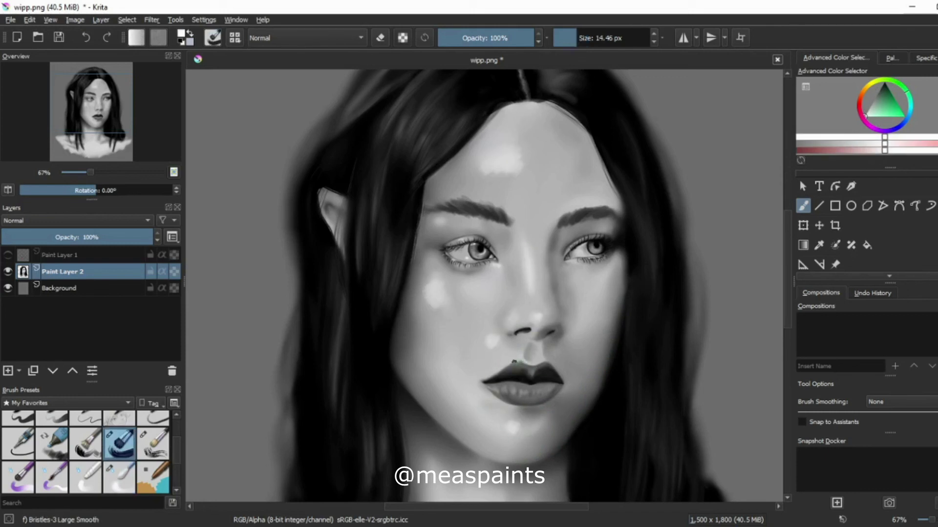
# - Blend the shoulders and collarbones with Blender Blur at 48.79 px and touch up the black hair ends with Bristles-3 Large Smooth at 32.93 px
pyautogui.press('/')
pyautogui.press('-')
pyautogui.press('-')
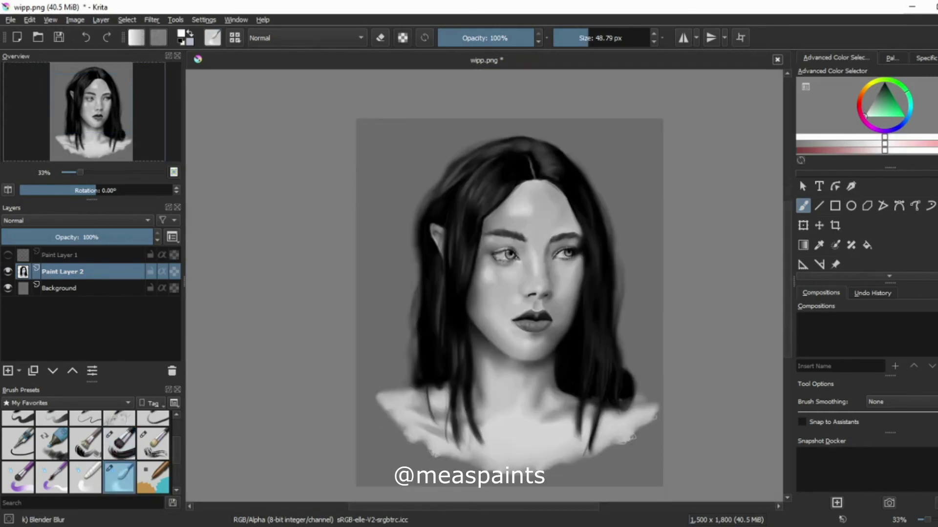
pyautogui.press('/')
pyautogui.press(']')
pyautogui.press(']')
pyautogui.press('/')
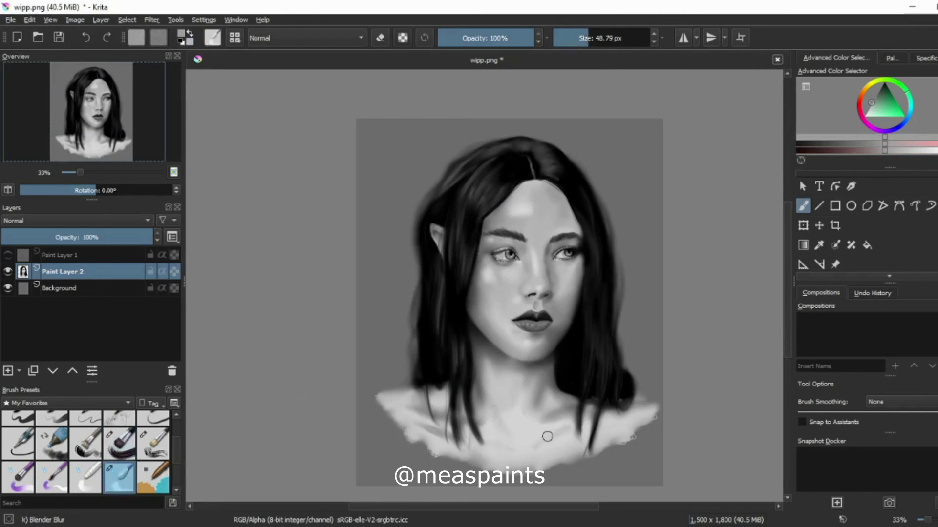
pyautogui.press('/')
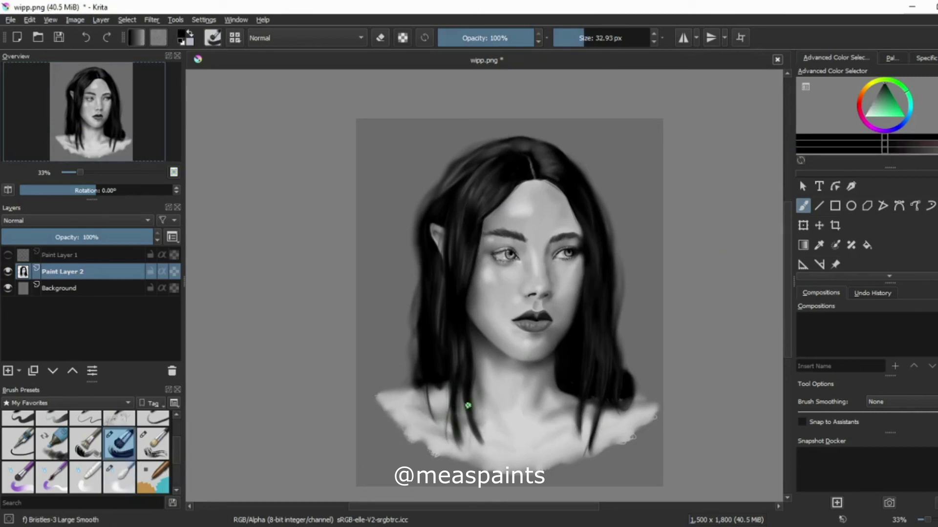
pyautogui.press('/')
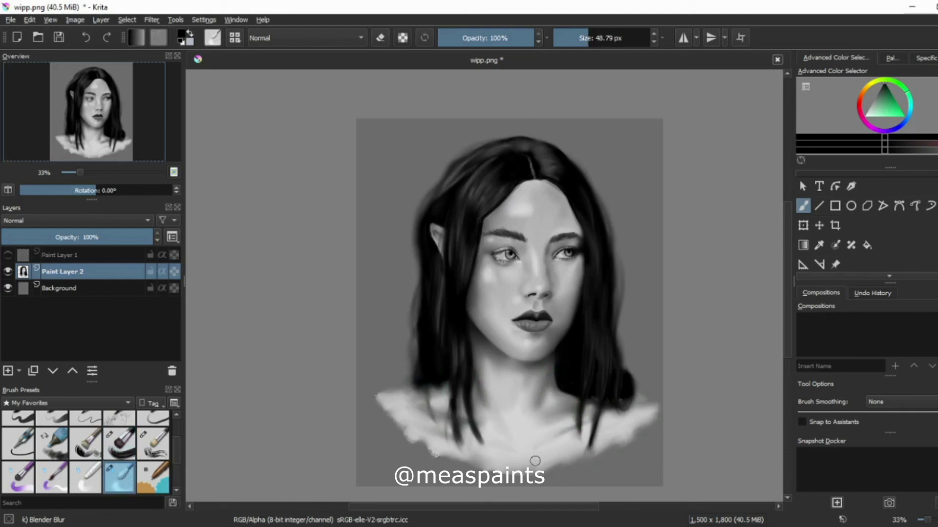
# - Paint white highlights with Bristles-3 Large Smooth on the upper chest at 32.93 px and on the lower lip at 7.85 px
pyautogui.press('/')
pyautogui.press('x')
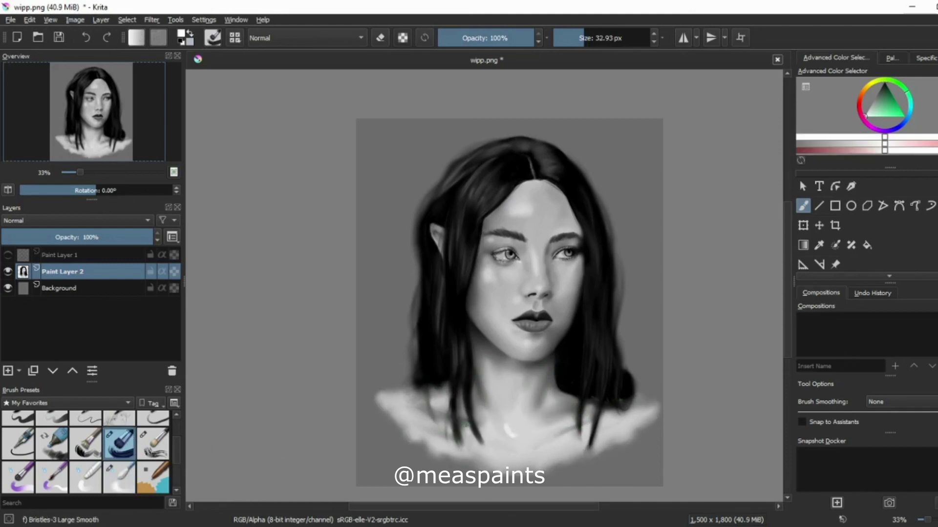
pyautogui.press('/')
pyautogui.press('/')
pyautogui.press('1')
pyautogui.press('[')
pyautogui.press('[')
pyautogui.press('[')
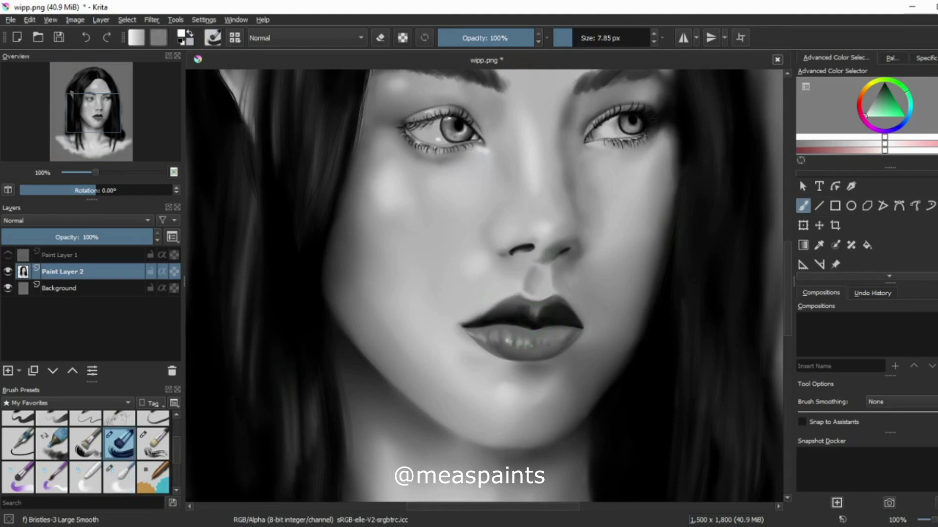
pyautogui.scroll(-3, 392, 399)
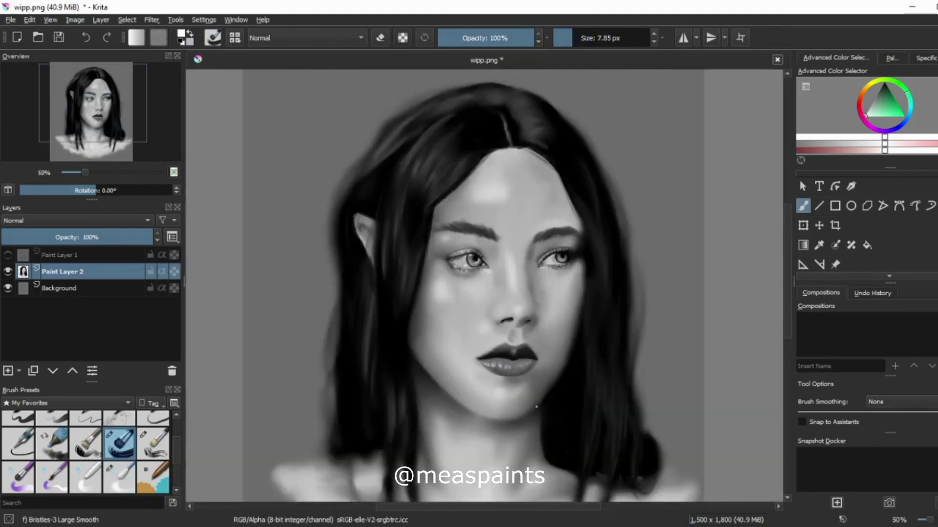
# - Darken the nostrils with sampled dark tones at 7.85 px and soften their edges with Blender Blur
pyautogui.scroll(4, 506, 317)
pyautogui.keyDown('ctrl'); pyautogui.click(506, 318); pyautogui.keyUp('ctrl')
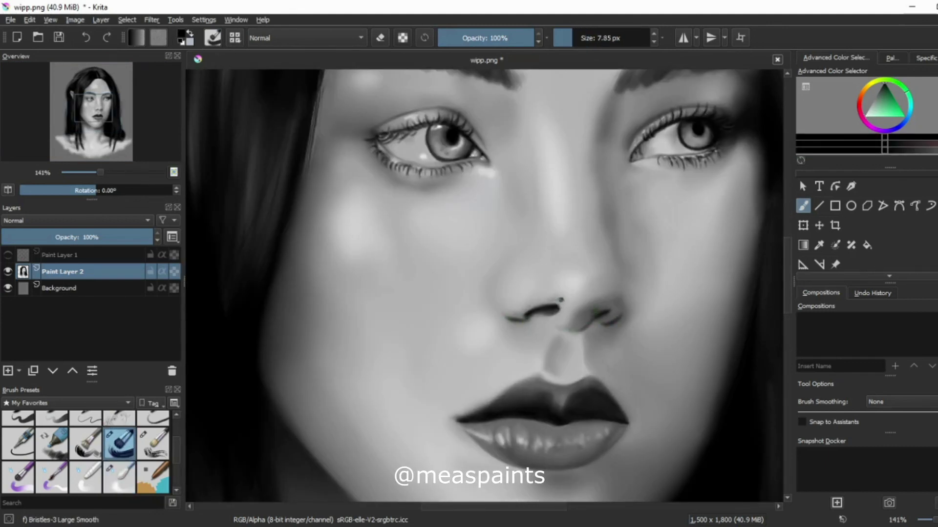
pyautogui.press('/')
pyautogui.scroll(-1, 635, 307)
pyautogui.keyDown('ctrl'); pyautogui.click(635, 307); pyautogui.keyUp('ctrl')
pyautogui.press('/')
# - Draw fine dark hair strokes along the far eyebrow with Bristles-3 Large Smooth at 1.81 px
pyautogui.scroll(2, 640, 226)
pyautogui.moveTo(567, 42); pyautogui.dragTo(562, 42)
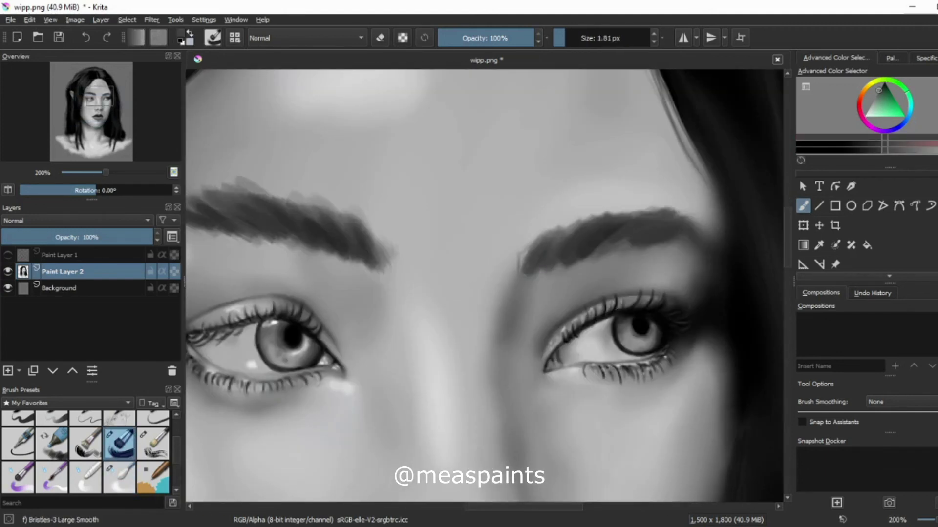
pyautogui.click(881, 87)
pyautogui.moveTo(516, 260); pyautogui.dragTo(514, 279)
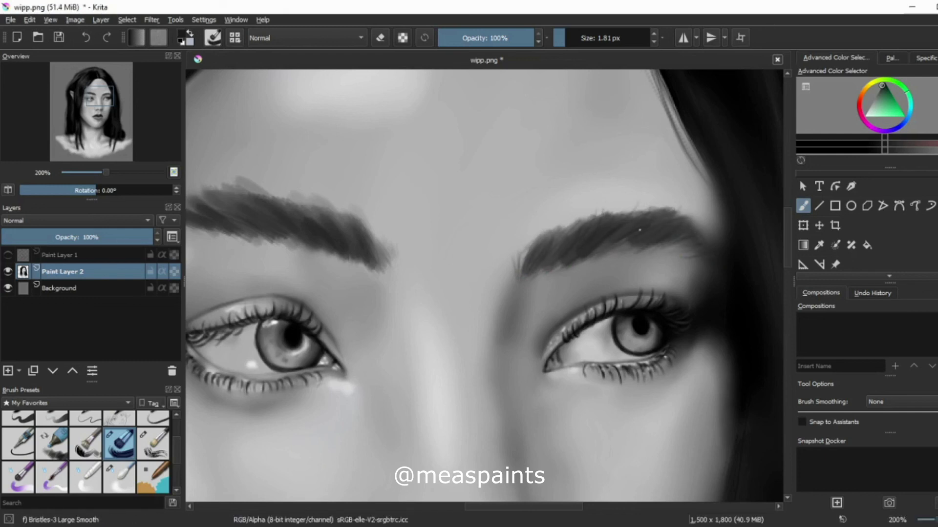
pyautogui.keyDown('ctrl'); pyautogui.click(537, 270); pyautogui.keyUp('ctrl')
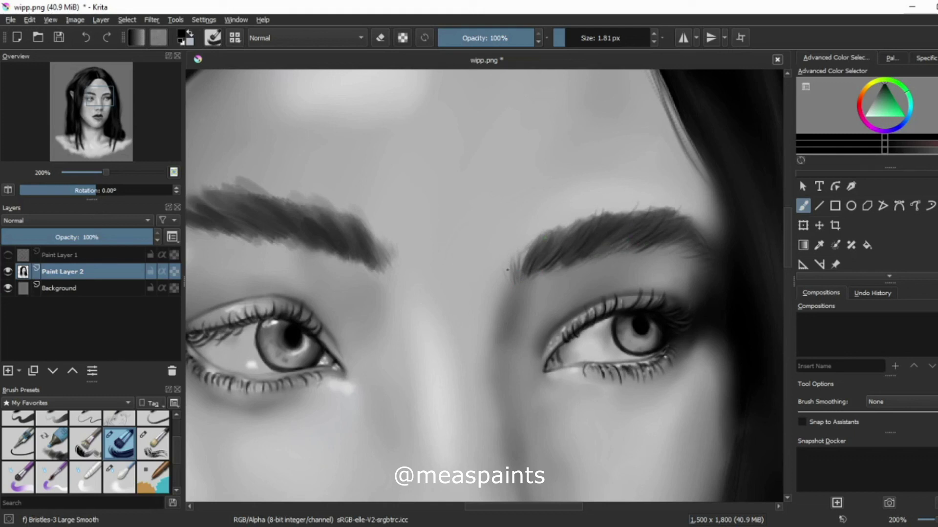
pyautogui.moveTo(552, 255); pyautogui.dragTo(562, 233)
pyautogui.moveTo(575, 262)
pyautogui.mouseDown()
pyautogui.moveTo(614, 245)
pyautogui.moveTo(580, 249)
pyautogui.mouseUp()
pyautogui.moveTo(569, 255); pyautogui.dragTo(586, 231)
pyautogui.moveTo(611, 243); pyautogui.dragTo(622, 231)
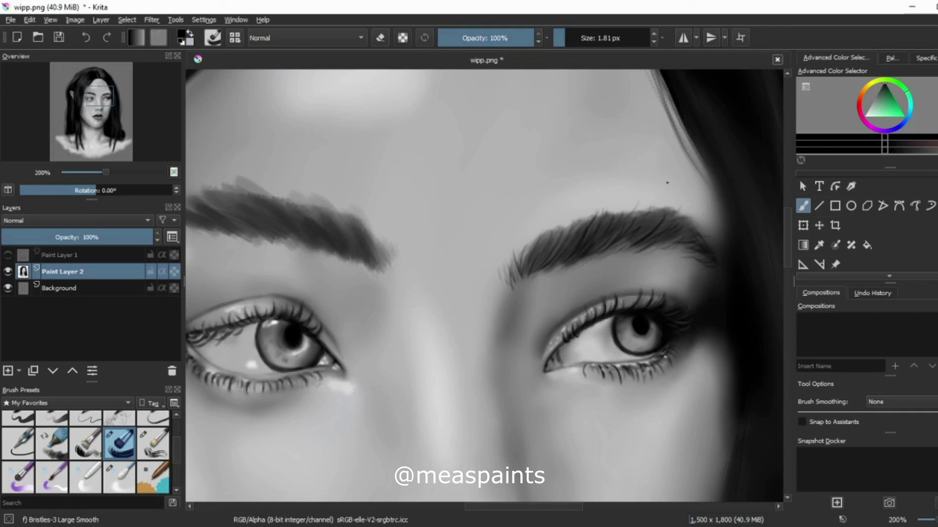
# - Soften the far eyebrow with Blender Blur at 3.65 px and fill it with more dark hair strokes at 2.11 px
pyautogui.press('/')
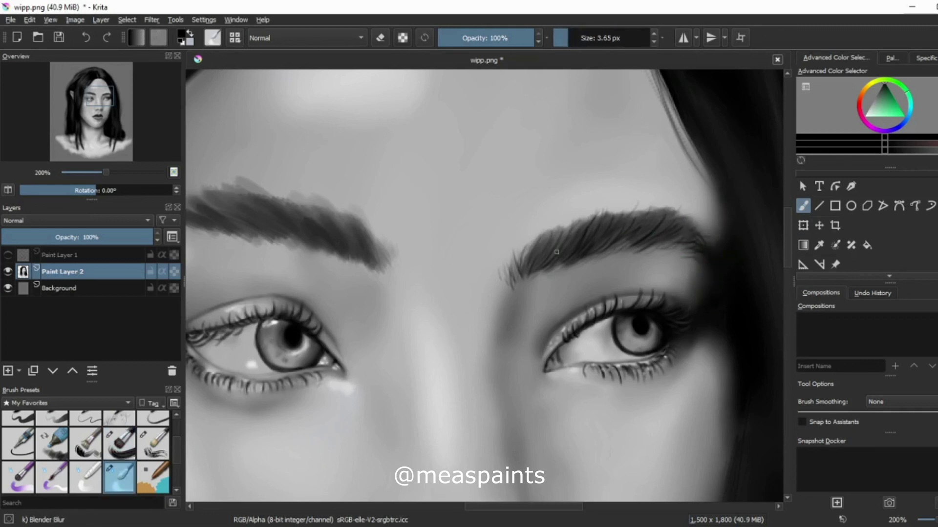
pyautogui.press('/')
pyautogui.moveTo(566, 260); pyautogui.dragTo(583, 245)
pyautogui.moveTo(611, 252); pyautogui.dragTo(655, 229)
pyautogui.moveTo(525, 277); pyautogui.dragTo(554, 247)
pyautogui.moveTo(591, 250); pyautogui.dragTo(616, 230)
pyautogui.moveTo(653, 232); pyautogui.dragTo(672, 220)
pyautogui.moveTo(666, 260); pyautogui.dragTo(707, 235)
pyautogui.moveTo(652, 247)
pyautogui.mouseDown()
pyautogui.moveTo(693, 228)
pyautogui.moveTo(673, 221)
pyautogui.mouseUp()
pyautogui.moveTo(528, 272); pyautogui.dragTo(541, 244)
pyautogui.moveTo(566, 247); pyautogui.dragTo(576, 231)
pyautogui.moveTo(643, 233); pyautogui.dragTo(658, 219)
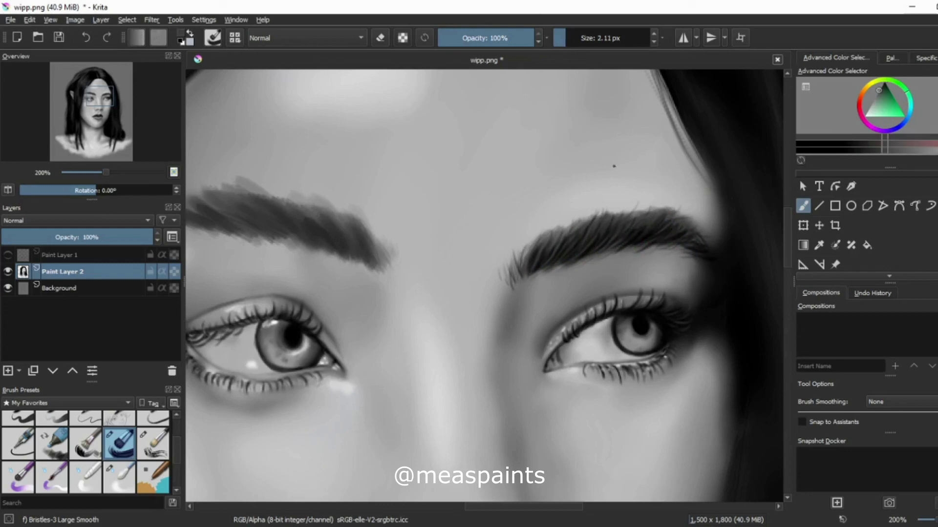
pyautogui.keyDown('ctrl'); pyautogui.click(614, 166); pyautogui.keyUp('ctrl')
# - Outline the near eye with a freehand selection and enlarge it slightly outward with Transform
pyautogui.scroll(-5, 517, 293)
pyautogui.scroll(5, 537, 332)
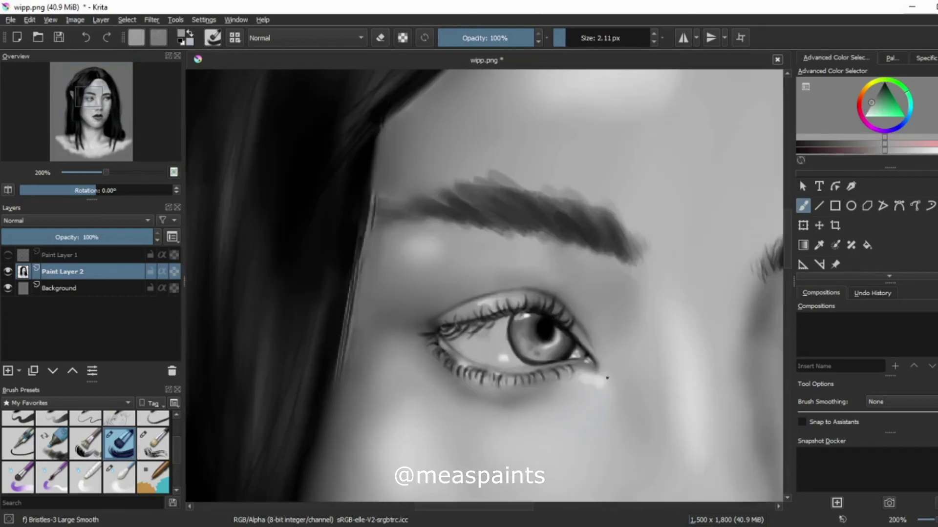
pyautogui.scroll(-2, 859, 234)
pyautogui.click(851, 253)
pyautogui.moveTo(374, 293)
pyautogui.mouseDown()
pyautogui.moveTo(630, 396)
pyautogui.moveTo(374, 298)
pyautogui.mouseUp()
pyautogui.hotkey('ctrl', 't')
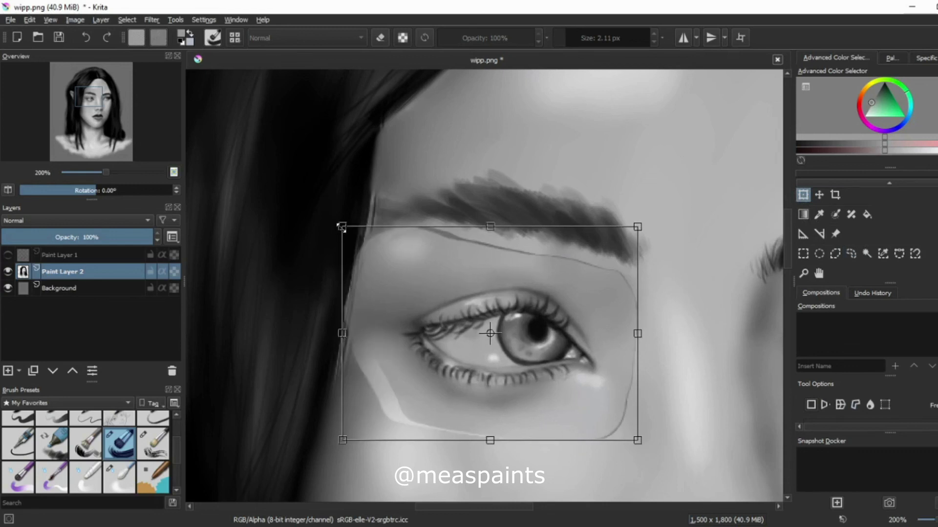
pyautogui.scroll(-4, 503, 293)
pyautogui.press('b')
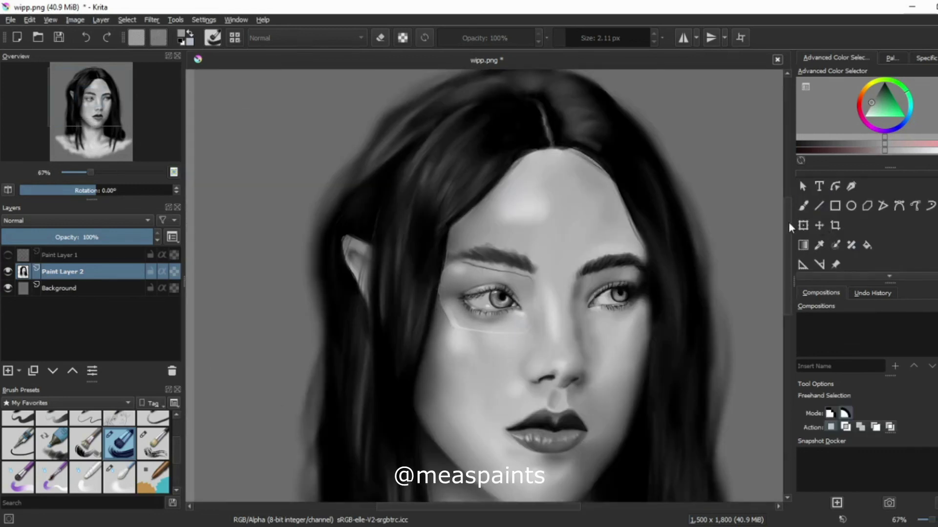
# - Blend away the transform seams around the near eye with Blender Blur at 24.01 px
pyautogui.press('/')
pyautogui.moveTo(513, 273); pyautogui.dragTo(464, 261)
pyautogui.scroll(5, 519, 292)
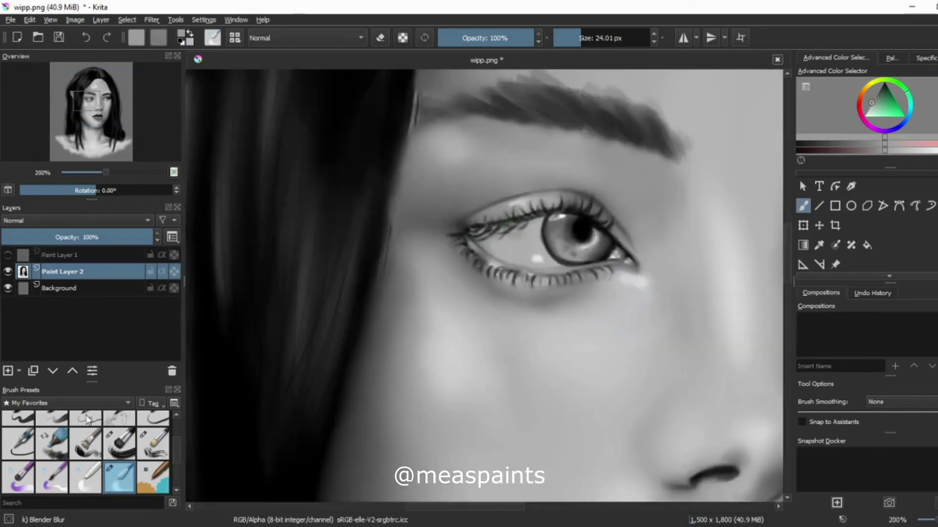
# - Darken the near eyebrow with black hair strokes along its length using Bristles-3 Large Smooth at 4.63 px
pyautogui.click(119, 444)
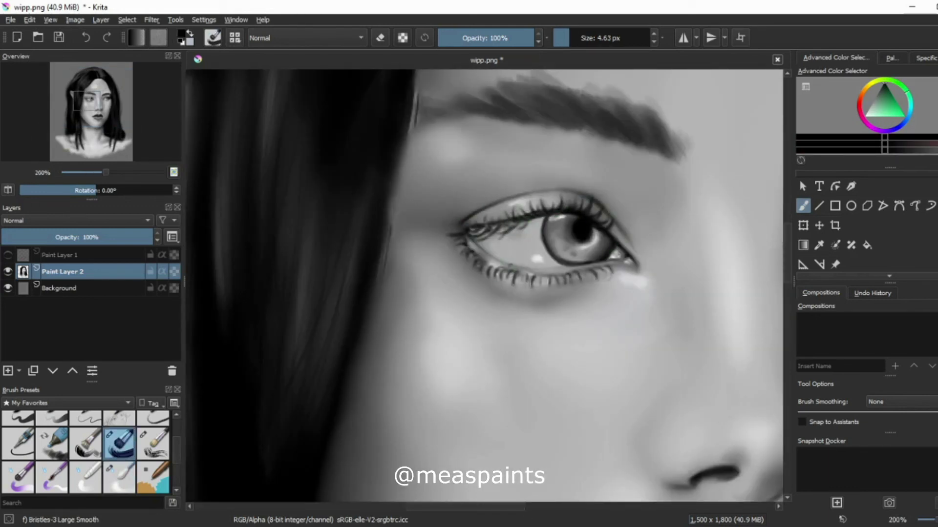
pyautogui.scroll(4, 639, 322)
pyautogui.moveTo(545, 236); pyautogui.dragTo(508, 218)
pyautogui.moveTo(571, 249)
pyautogui.mouseDown()
pyautogui.moveTo(634, 245)
pyautogui.moveTo(585, 232)
pyautogui.moveTo(591, 239)
pyautogui.mouseUp()
pyautogui.moveTo(513, 240)
pyautogui.mouseDown()
pyautogui.moveTo(425, 228)
pyautogui.moveTo(485, 215)
pyautogui.mouseUp()
pyautogui.moveTo(566, 222); pyautogui.dragTo(527, 197)
pyautogui.moveTo(615, 237); pyautogui.dragTo(589, 205)
pyautogui.moveTo(664, 258); pyautogui.dragTo(635, 228)
# - Add fine hairs to the near eyebrow and its inner end in sampled dark tones at 1.81 px
pyautogui.keyDown('ctrl'); pyautogui.click(650, 244); pyautogui.keyUp('ctrl')
pyautogui.moveTo(610, 37); pyautogui.dragTo(586, 37)
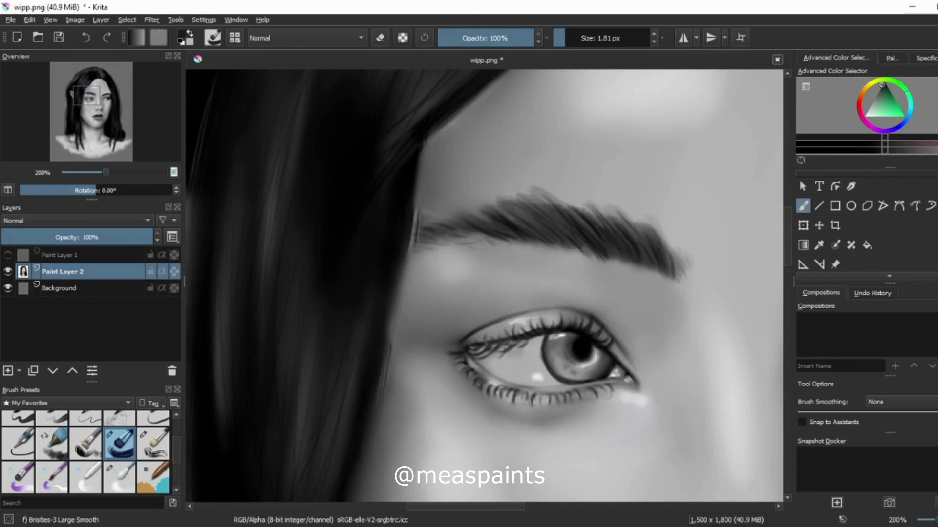
pyautogui.moveTo(686, 281); pyautogui.dragTo(681, 249)
pyautogui.moveTo(665, 240); pyautogui.dragTo(660, 223)
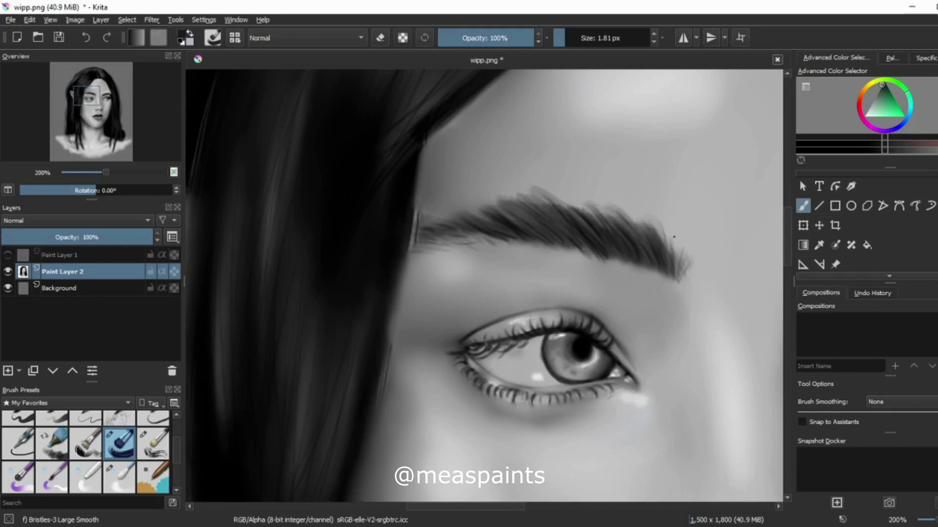
pyautogui.moveTo(688, 277); pyautogui.dragTo(675, 237)
pyautogui.hscroll(2, 489, 293)
pyautogui.keyDown('ctrl'); pyautogui.click(485, 242); pyautogui.keyUp('ctrl')
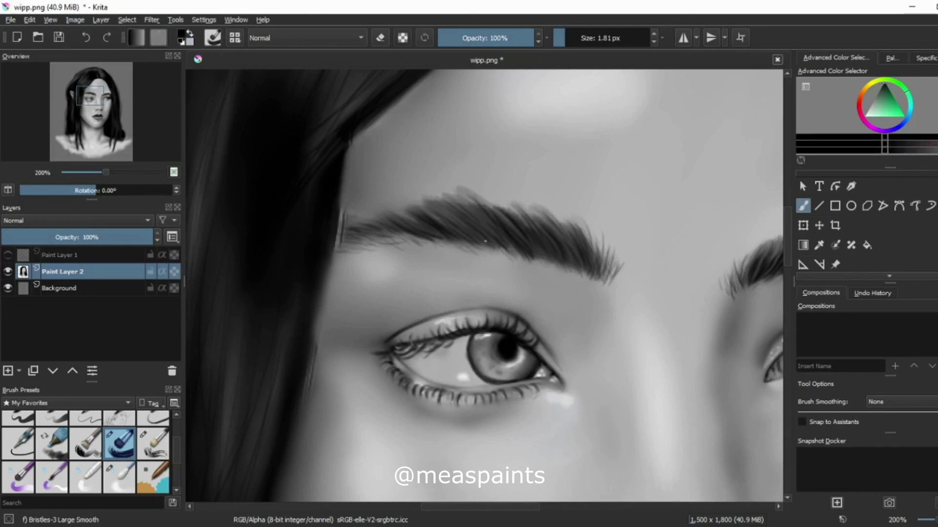
pyautogui.moveTo(580, 249); pyautogui.dragTo(567, 219)
pyautogui.moveTo(618, 282); pyautogui.dragTo(604, 252)
pyautogui.moveTo(607, 270); pyautogui.dragTo(604, 228)
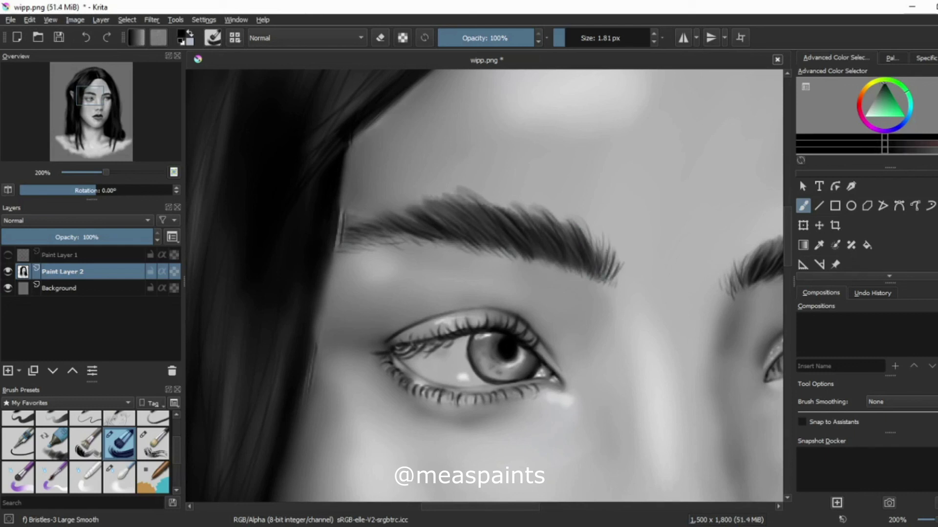
# - Draw thin dark hair strands falling over the near shoulder with Bristles-3 Large Smooth at 9.47 px
pyautogui.press('-')
pyautogui.press('-')
pyautogui.press('-')
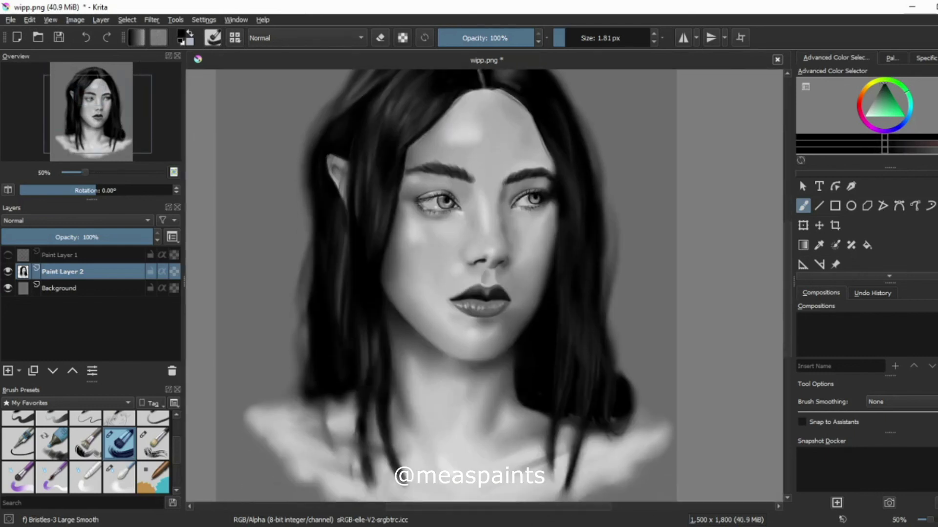
pyautogui.press(']')
pyautogui.press(']')
pyautogui.press(']')
pyautogui.moveTo(364, 434)
pyautogui.mouseDown()
pyautogui.moveTo(362, 481)
pyautogui.moveTo(405, 488)
pyautogui.mouseUp()
pyautogui.moveTo(388, 391); pyautogui.dragTo(393, 435)
pyautogui.moveTo(325, 401); pyautogui.dragTo(337, 457)
pyautogui.moveTo(345, 402); pyautogui.dragTo(350, 463)
pyautogui.moveTo(319, 414); pyautogui.dragTo(324, 454)
pyautogui.moveTo(345, 420); pyautogui.dragTo(357, 464)
pyautogui.moveTo(374, 400); pyautogui.dragTo(393, 475)
# - Add dark strands to the hair ends over the far shoulder, and more near-side strands in a sampled dark grey
pyautogui.moveTo(553, 440); pyautogui.dragTo(549, 477)
pyautogui.scroll(-3, 569, 398)
pyautogui.moveTo(576, 345)
pyautogui.mouseDown()
pyautogui.moveTo(557, 398)
pyautogui.moveTo(572, 388)
pyautogui.mouseUp()
pyautogui.moveTo(623, 330); pyautogui.dragTo(607, 347)
pyautogui.moveTo(547, 329); pyautogui.dragTo(542, 390)
pyautogui.keyDown('ctrl'); pyautogui.click(376, 296); pyautogui.keyUp('ctrl')
pyautogui.moveTo(385, 286); pyautogui.dragTo(385, 348)
pyautogui.moveTo(366, 303); pyautogui.dragTo(366, 359)
# - Try to write the artist's handle diagonally beside the near-side hair with Ink-2 Fineliner at 5 px
pyautogui.press('-')
pyautogui.press('1')
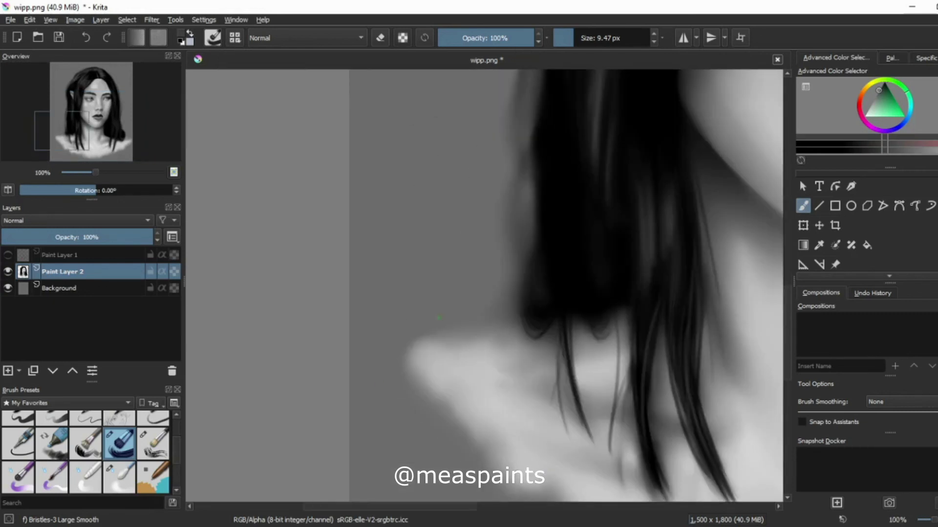
pyautogui.click(18, 444)
pyautogui.moveTo(421, 318); pyautogui.dragTo(481, 252)
pyautogui.hotkey('ctrl', 'z')
pyautogui.hotkey('ctrl', 'z')
pyautogui.hotkey('ctrl', 'z')
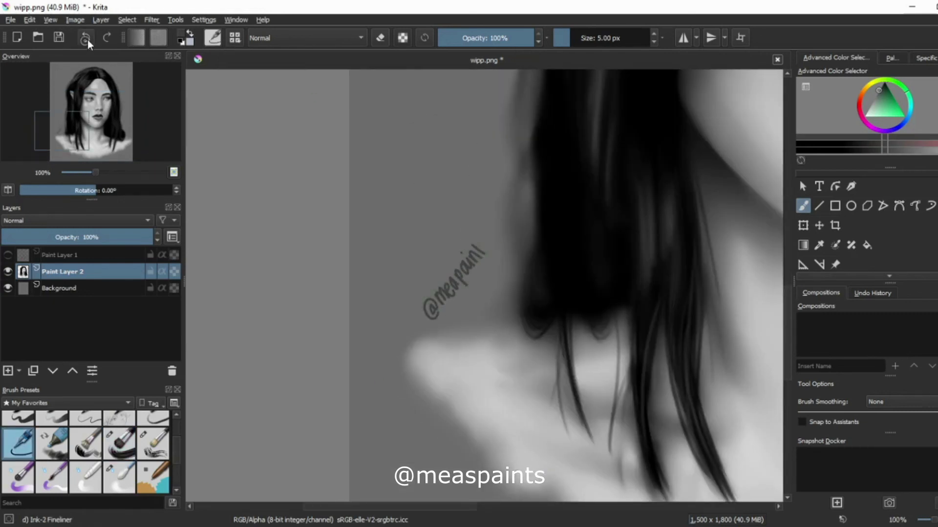
# - Sign the portrait with a monogram at the far shoulder and write the artist's handle vertically beside the near-side hair
pyautogui.press('-')
pyautogui.press('-')
pyautogui.press('-')
pyautogui.moveTo(584, 363); pyautogui.dragTo(609, 356)
pyautogui.press('1')
pyautogui.moveTo(374, 356); pyautogui.dragTo(386, 258)
pyautogui.press('-')
pyautogui.press('-')
pyautogui.press('-')
# - Add a paint layer above Paint Layer 2, and show Paint Layer 1 with Eraser Circle set to 296.30 px for erasing
pyautogui.press('Insert')
pyautogui.press(']')
pyautogui.press(']')
pyautogui.press(']')
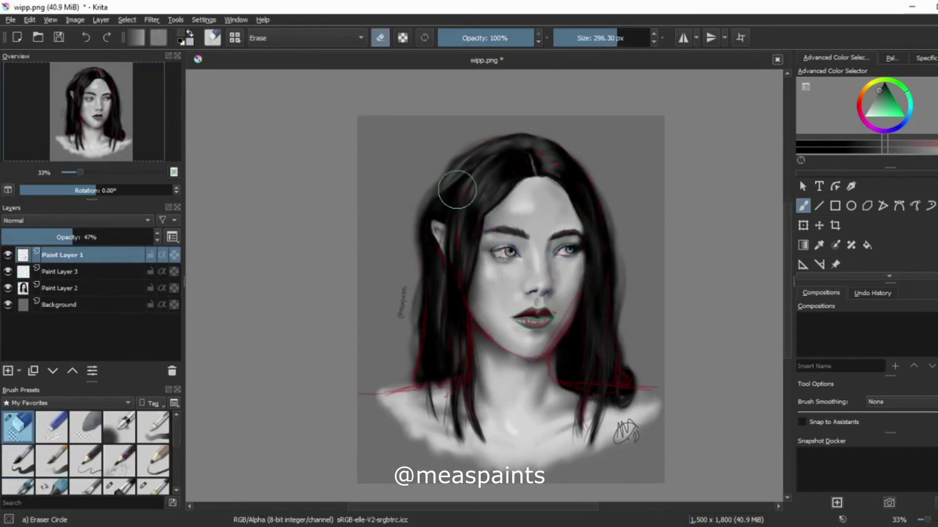